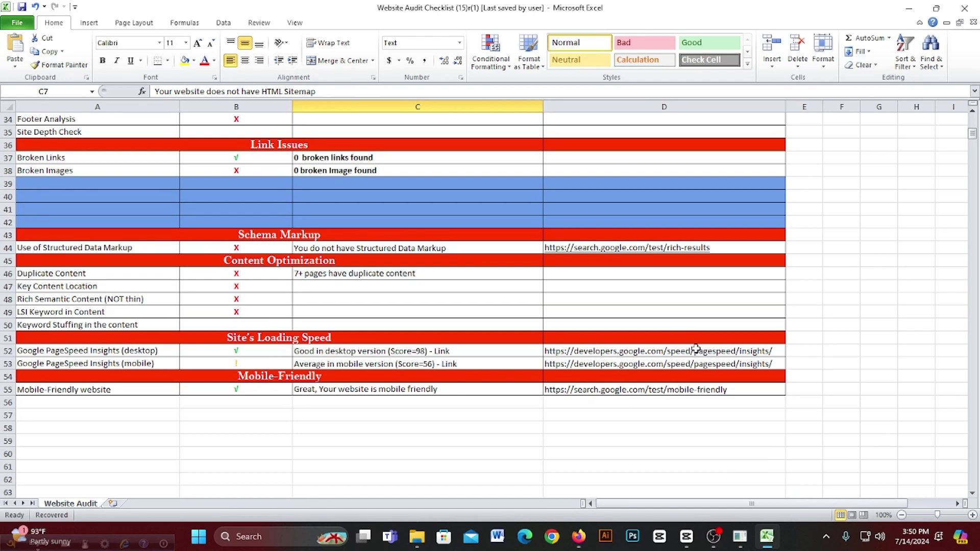
Step: Review the audit checklist from its final sections back up to the title and the website row
scroll(696, 348, "down", 1)
scroll(694, 350, "up", 9)
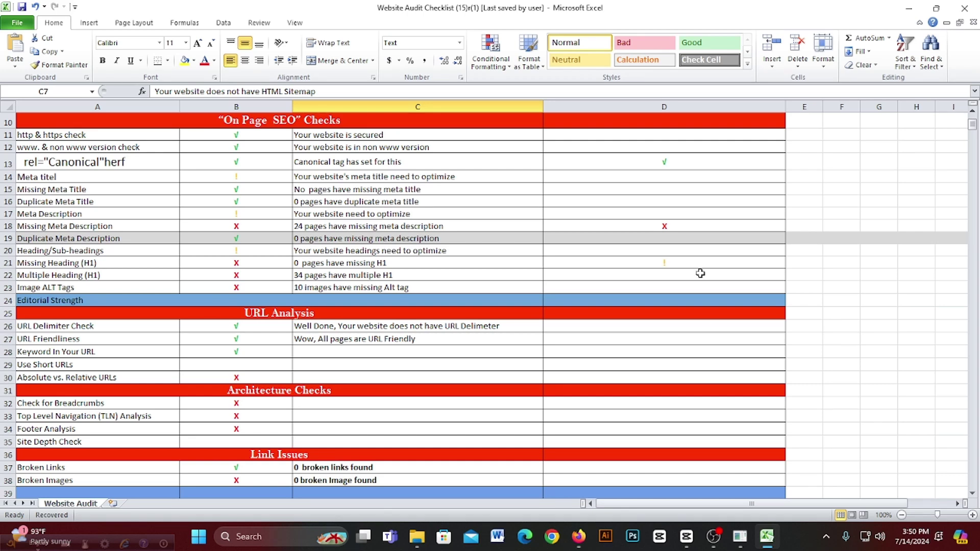
scroll(659, 288, "up", 1)
scroll(640, 367, "up", 2)
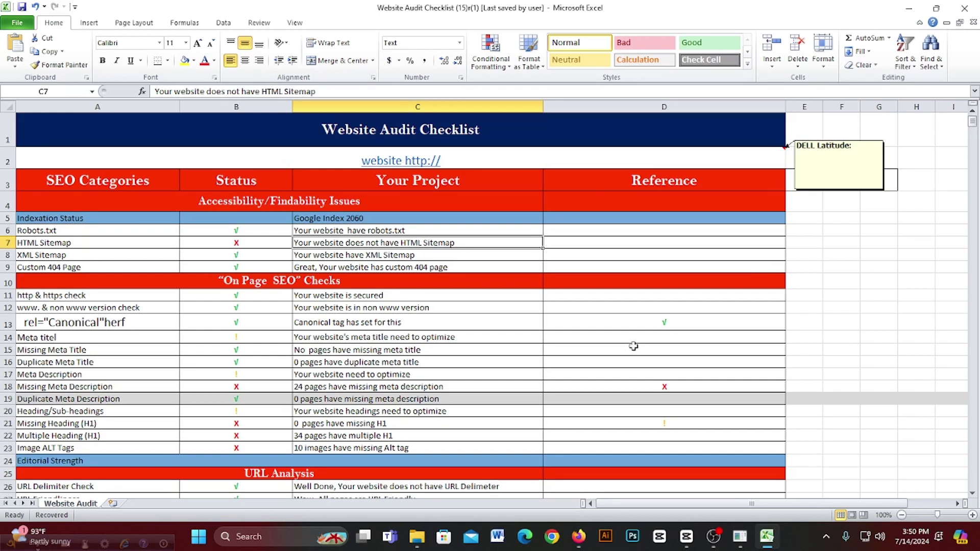
left_click(341, 134)
double_click(322, 129)
left_click_drag(323, 129, 421, 130)
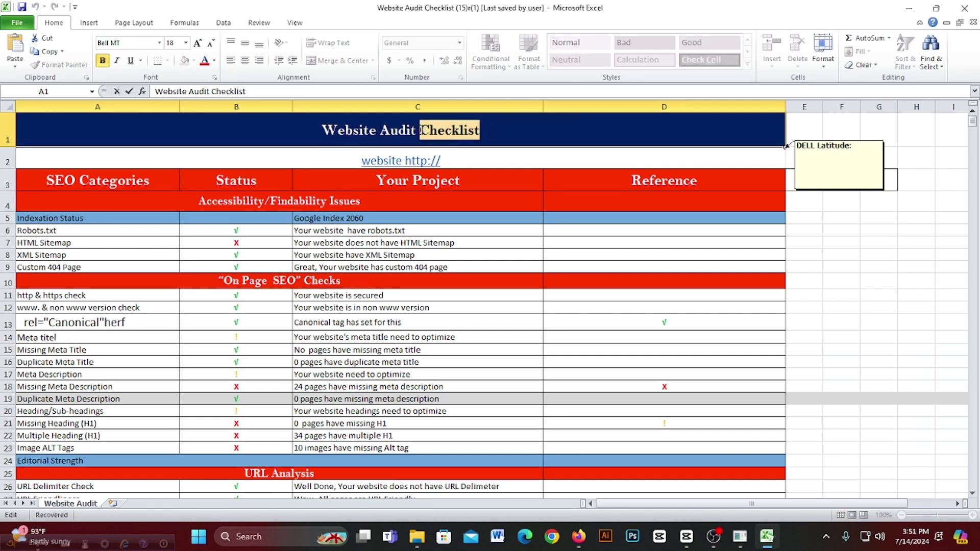
left_click_drag(495, 130, 421, 131)
left_click(423, 133)
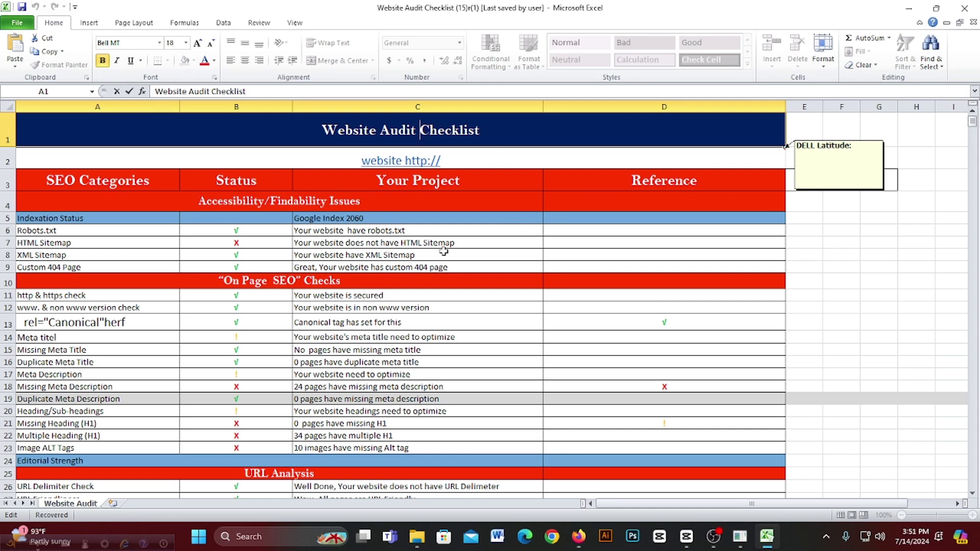
left_click(454, 164)
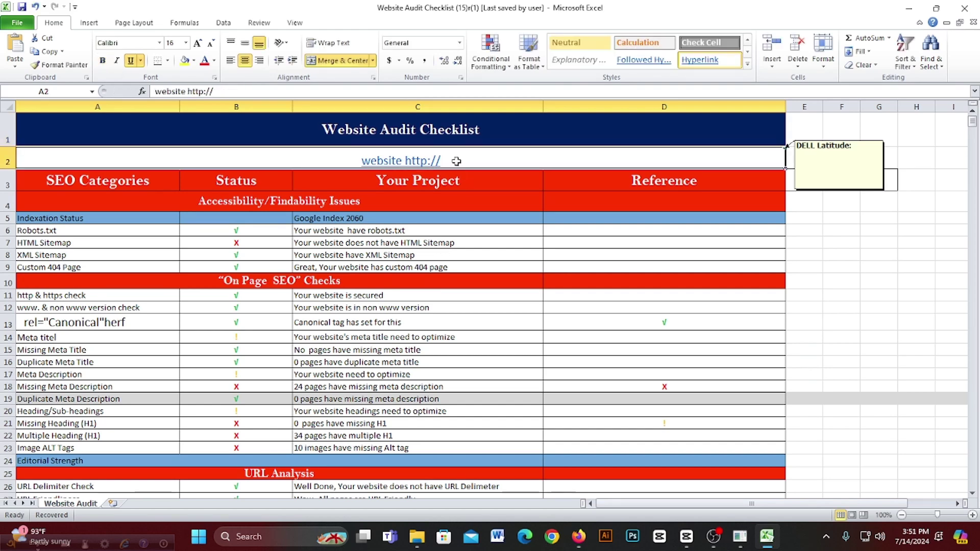
left_click(578, 536)
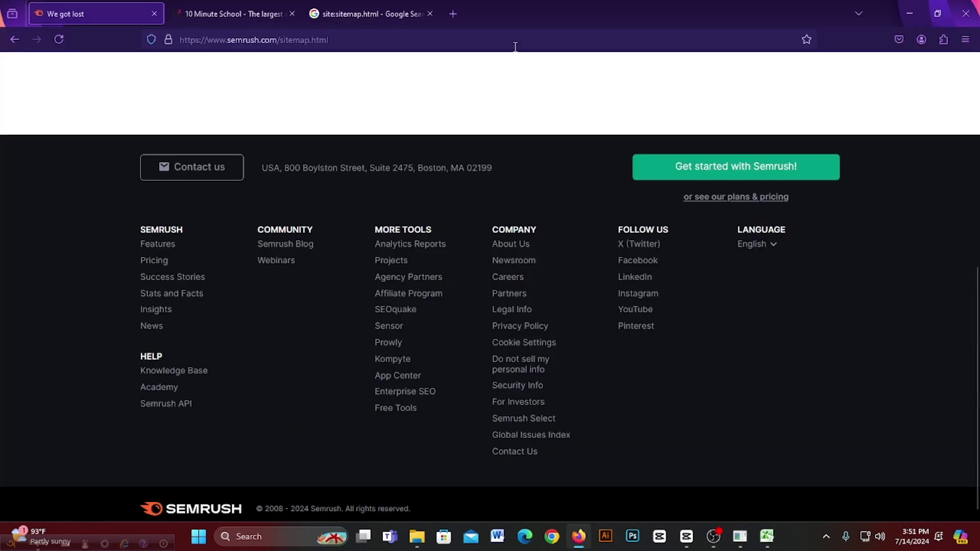
left_click(361, 6)
left_click(235, 7)
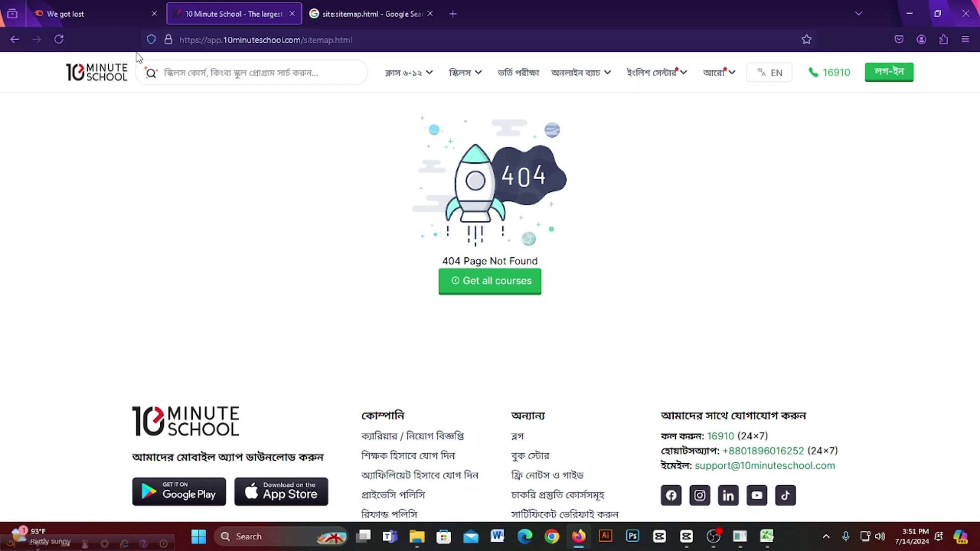
left_click(70, 15)
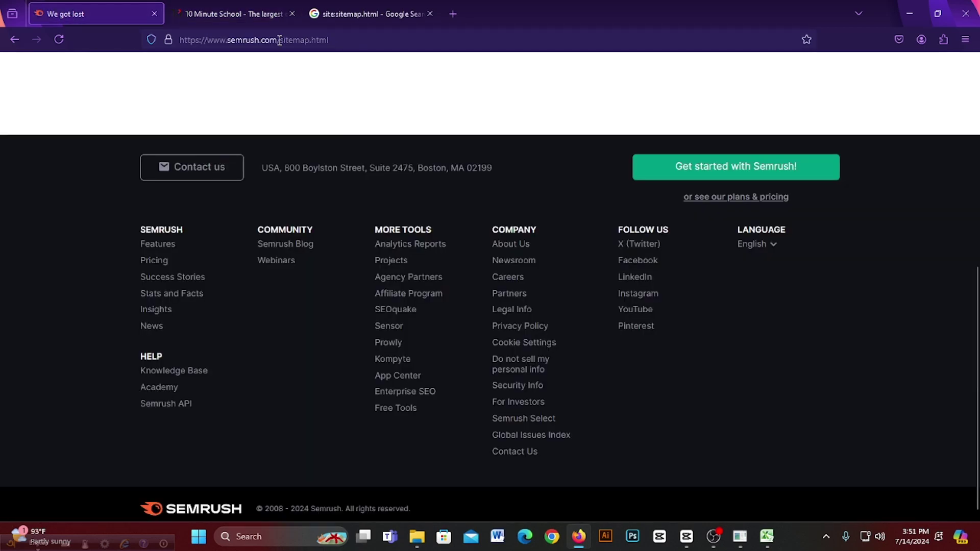
left_click_drag(279, 40, 179, 33)
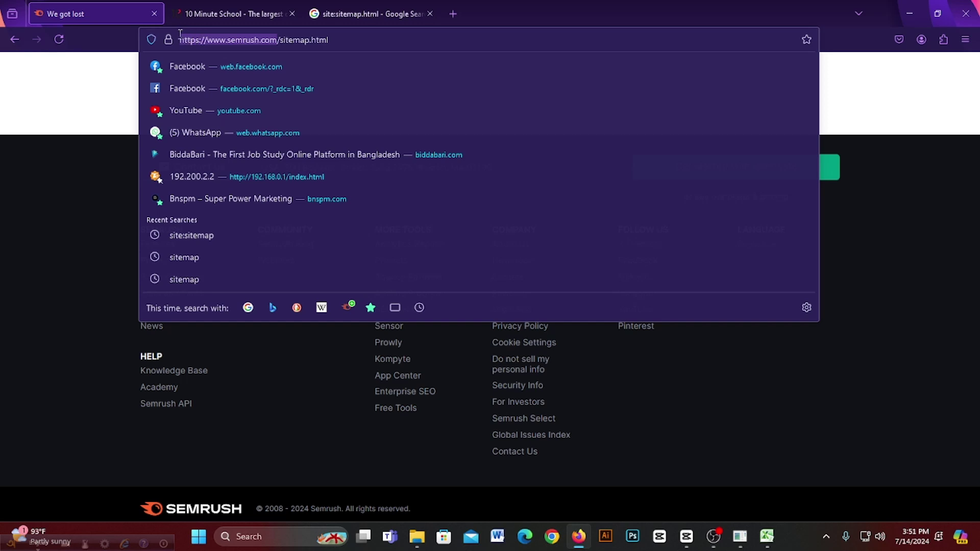
key("ctrl+c")
Step: Open the copied Semrush address in a new browser tab and look through the home page
left_click(453, 14)
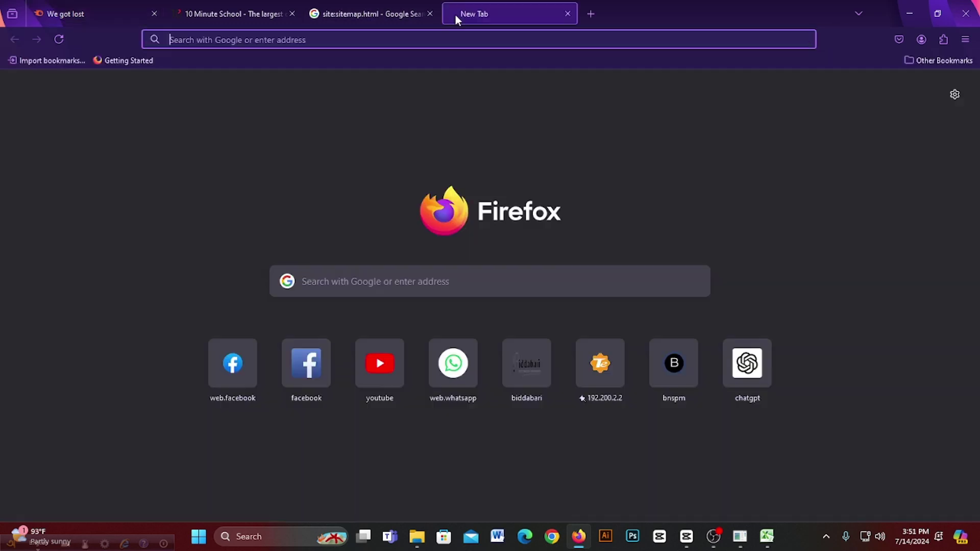
left_click(464, 39)
key("ctrl+v")
key("Return")
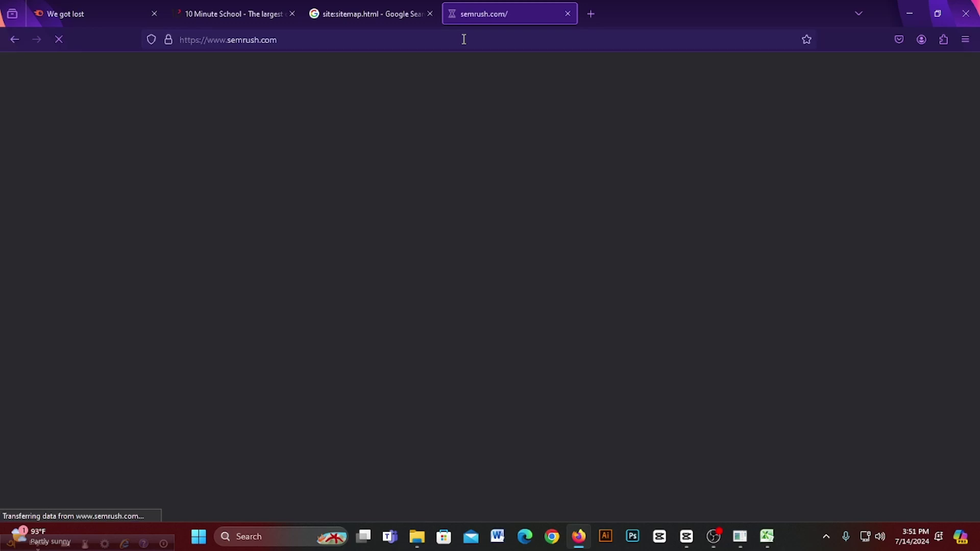
scroll(411, 272, "down", 7)
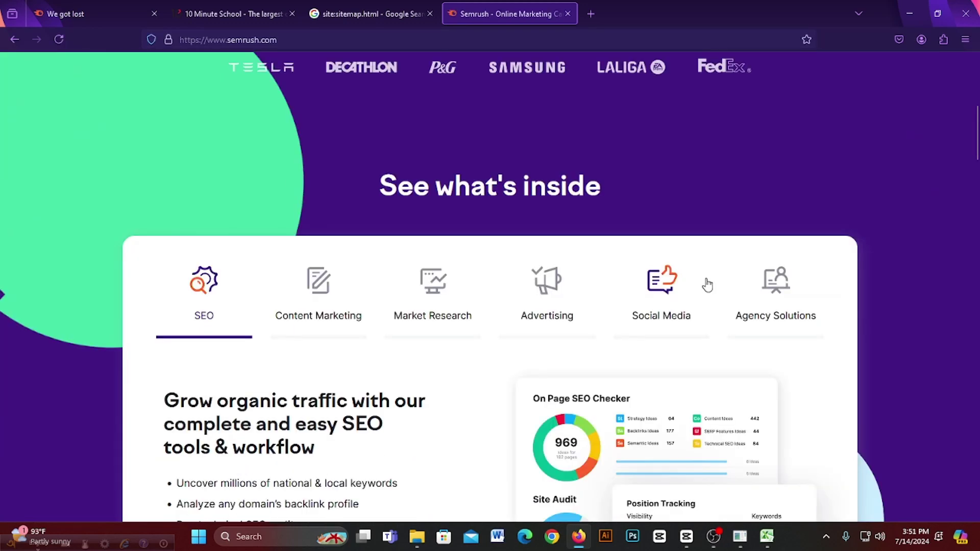
scroll(707, 285, "down", 15)
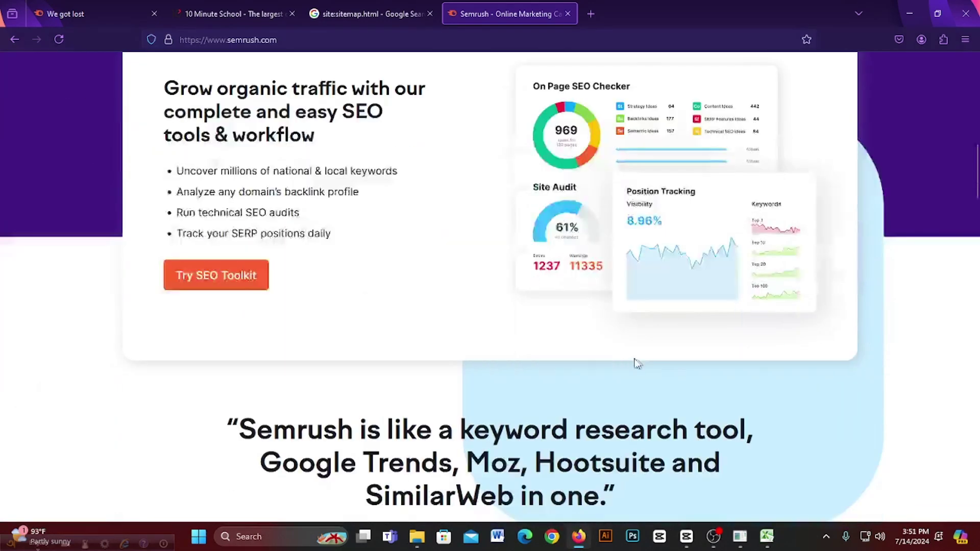
scroll(623, 343, "down", 7)
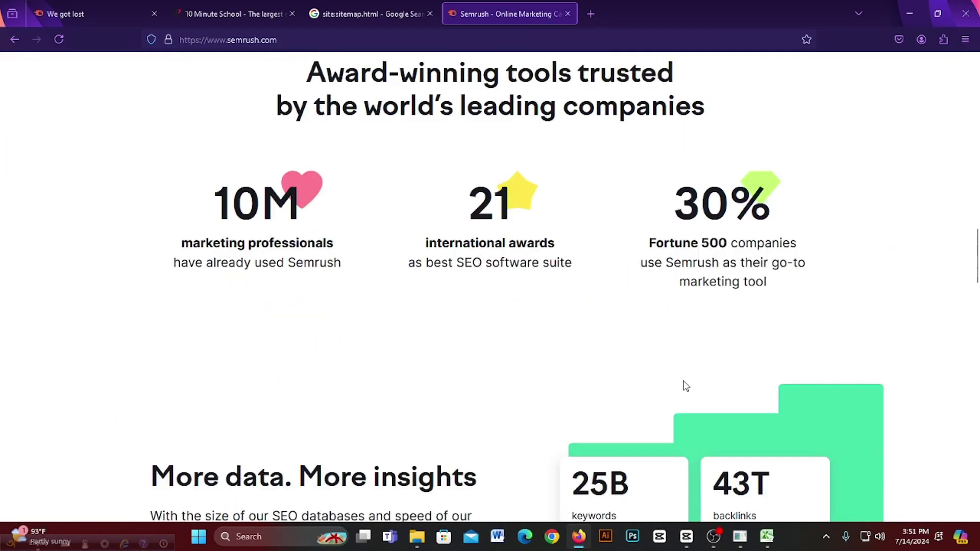
scroll(712, 383, "up", 3)
scroll(771, 306, "up", 12)
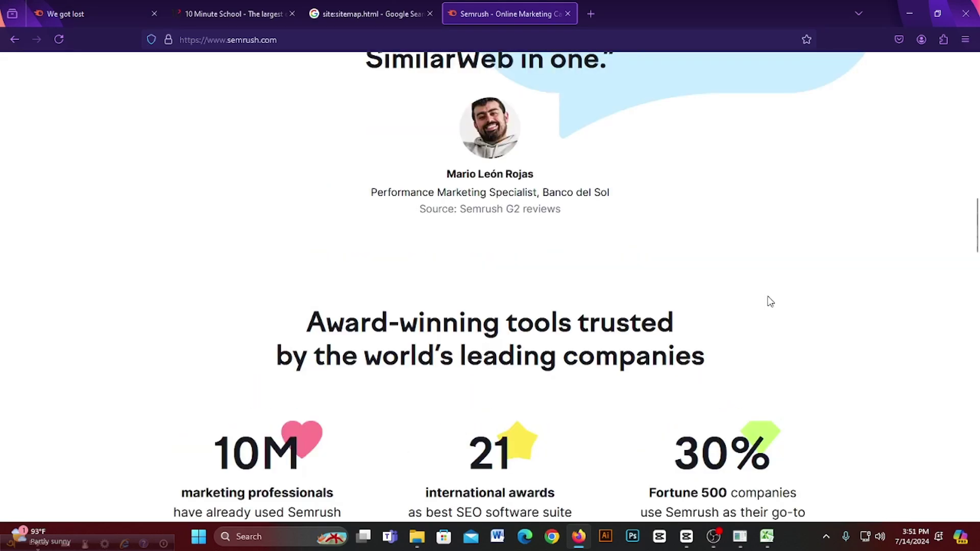
scroll(541, 199, "up", 3)
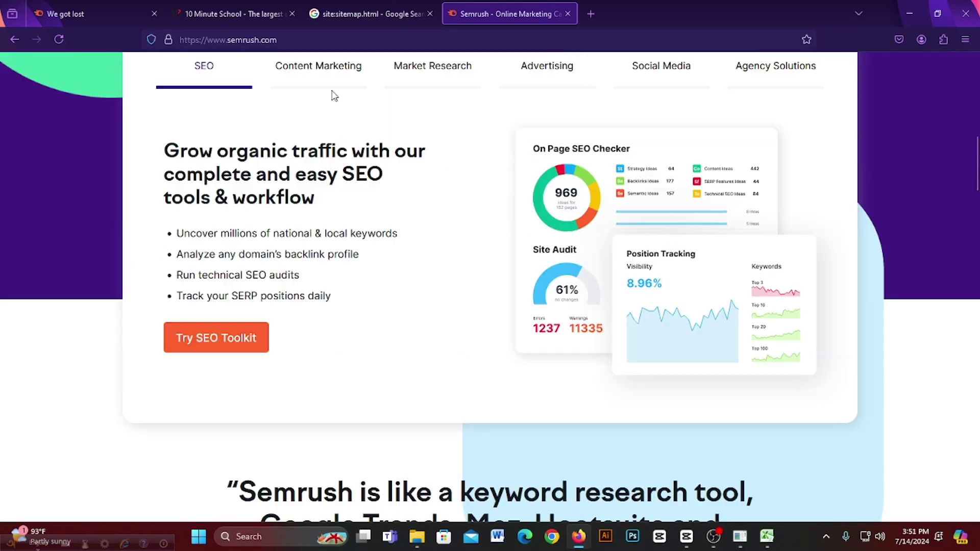
Step: Copy the Semrush home page's full address and switch back to the Excel checklist
left_click(282, 40)
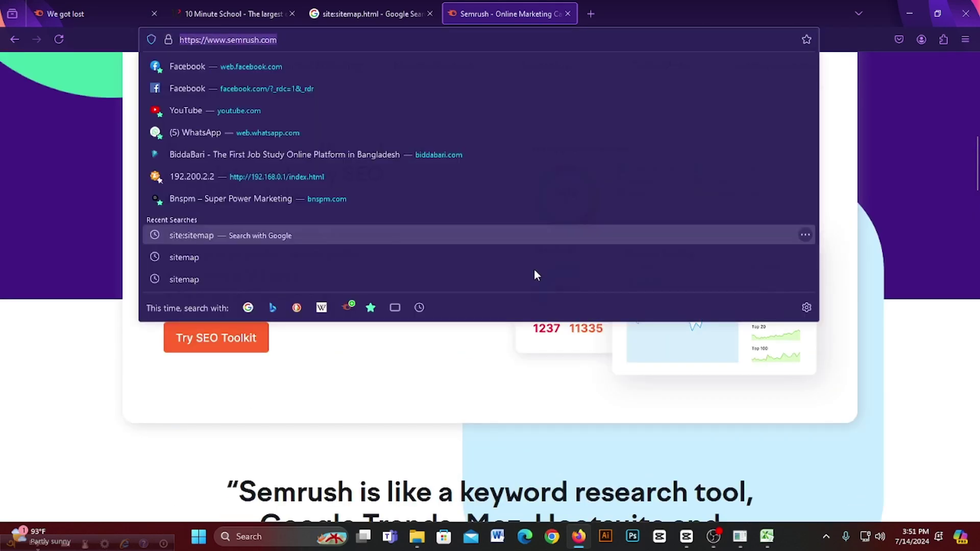
left_click(766, 536)
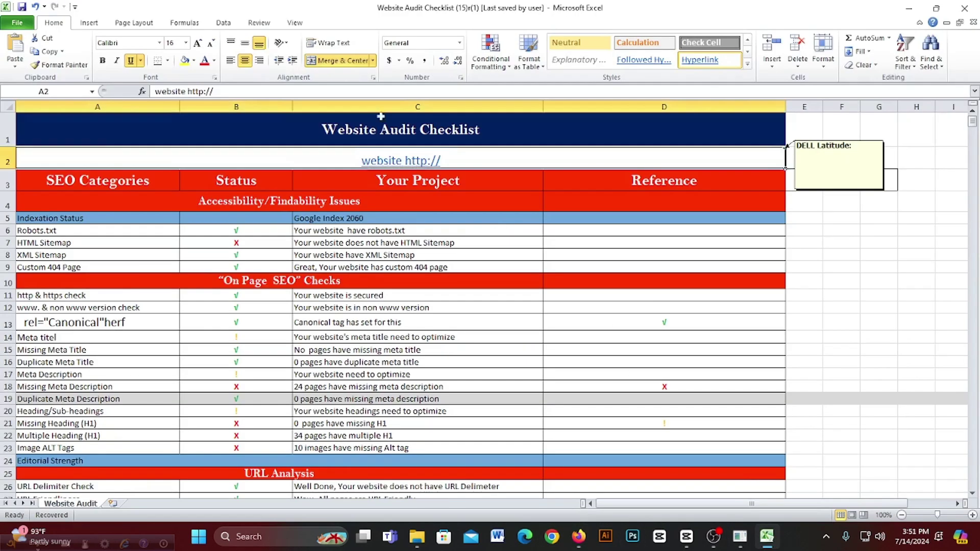
left_click(366, 168)
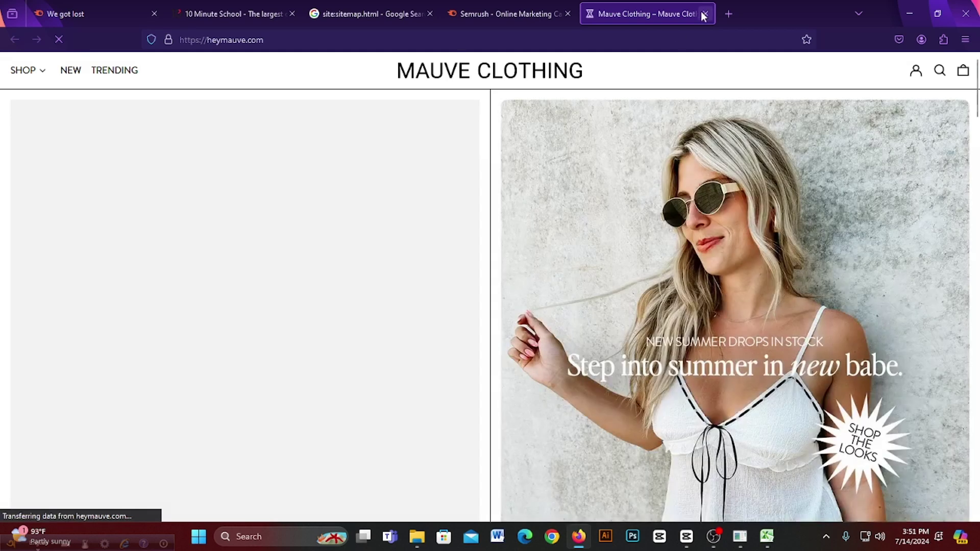
left_click(705, 14)
left_click(767, 536)
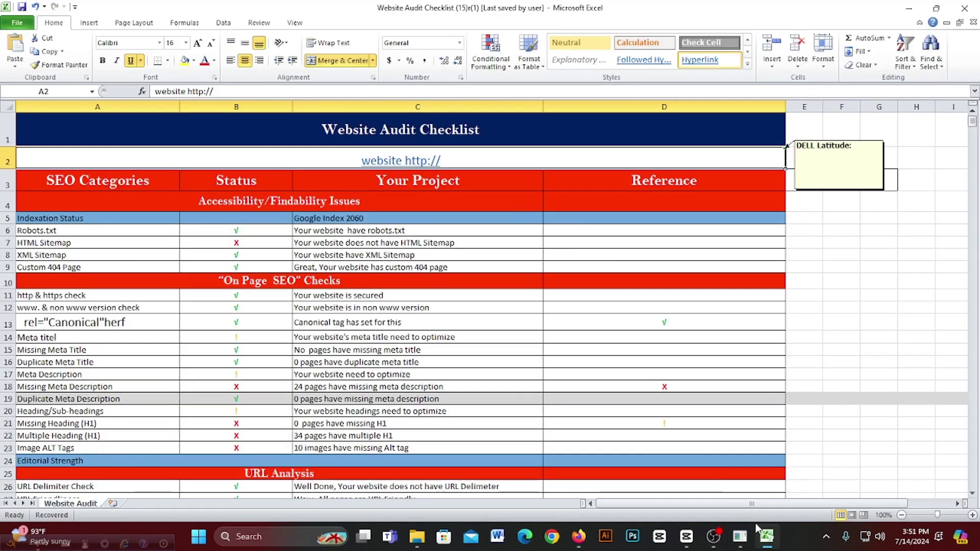
Step: Try to append the copied Semrush address to the existing text in cell A2 and single out the duplicate protocol prefix
left_click(213, 91)
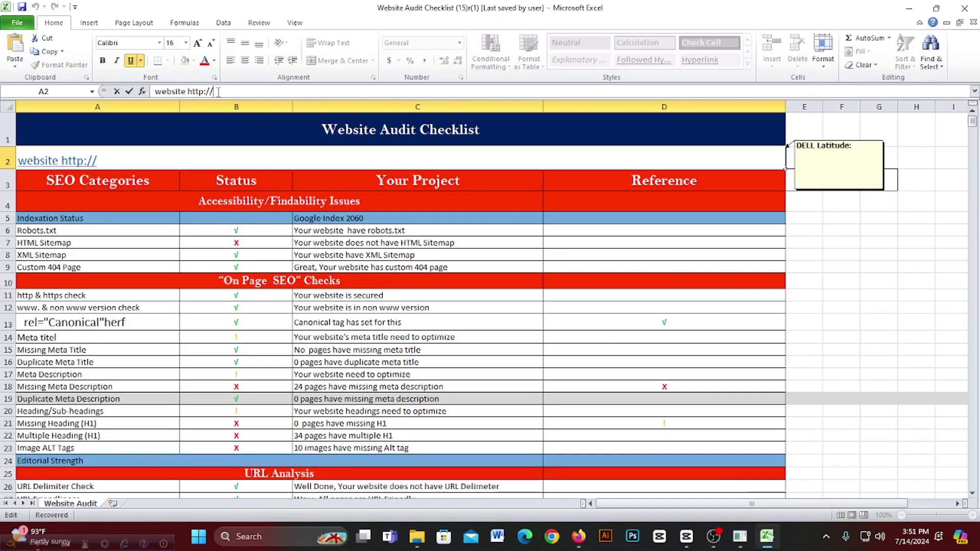
key("ctrl+v")
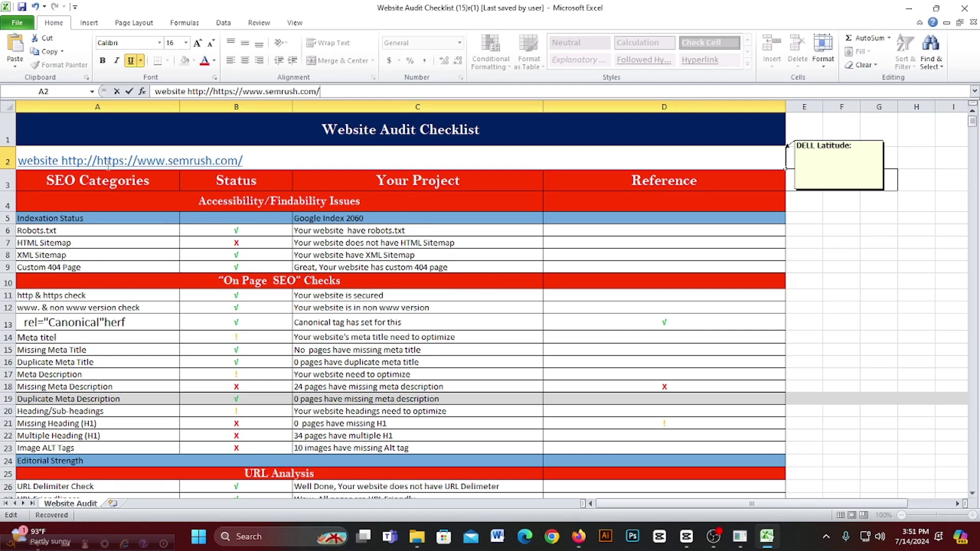
left_click(130, 160)
left_click_drag(138, 160, 91, 160)
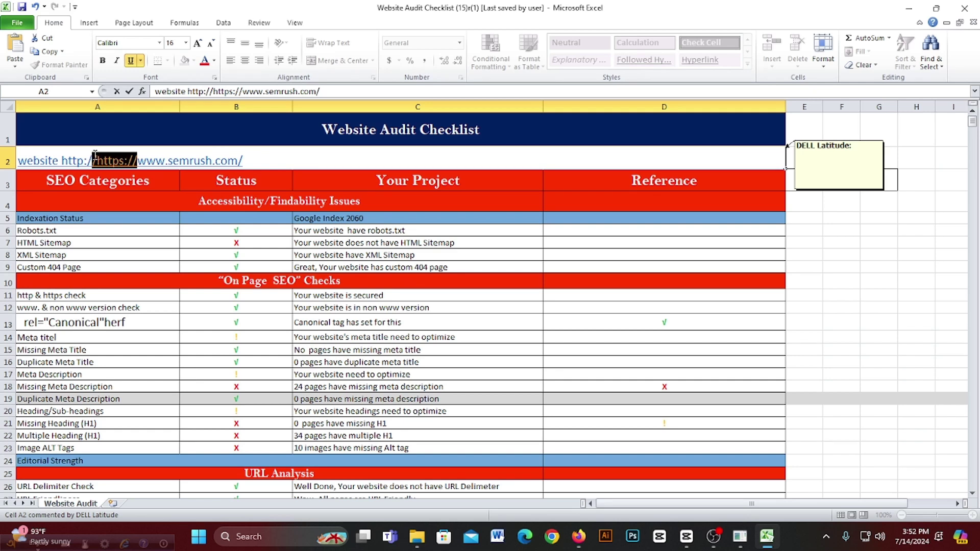
left_click_drag(243, 92, 205, 92)
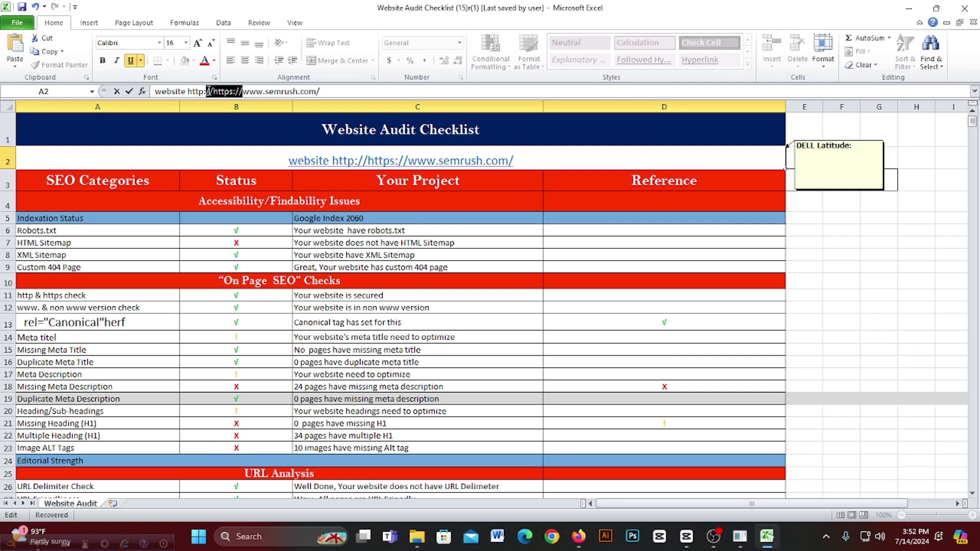
left_click_drag(210, 92, 236, 91)
left_click_drag(332, 93, 152, 91)
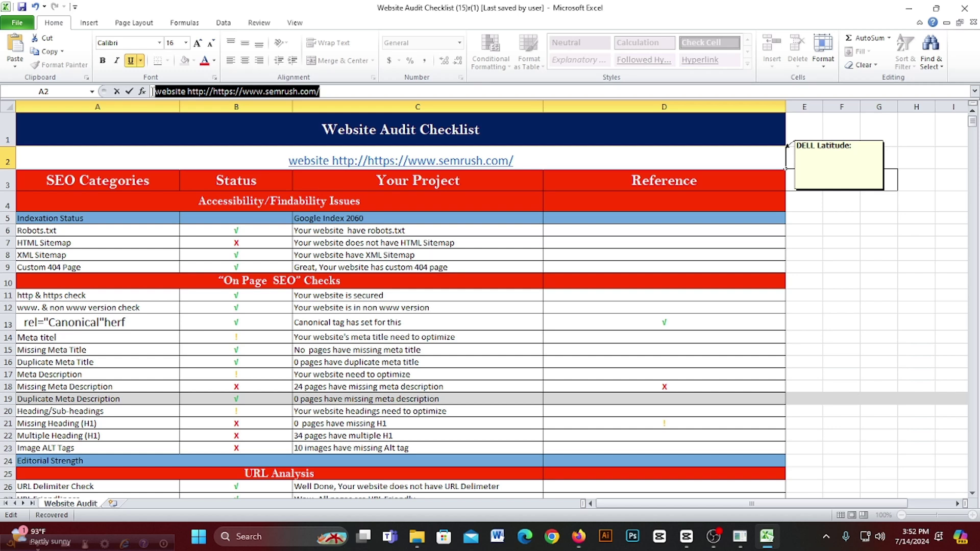
key("BackSpace")
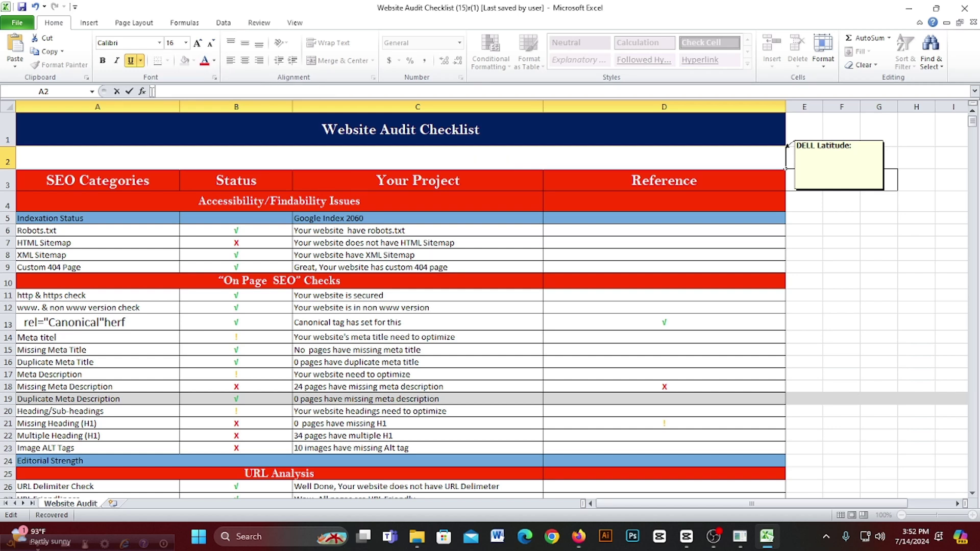
key("ctrl+v")
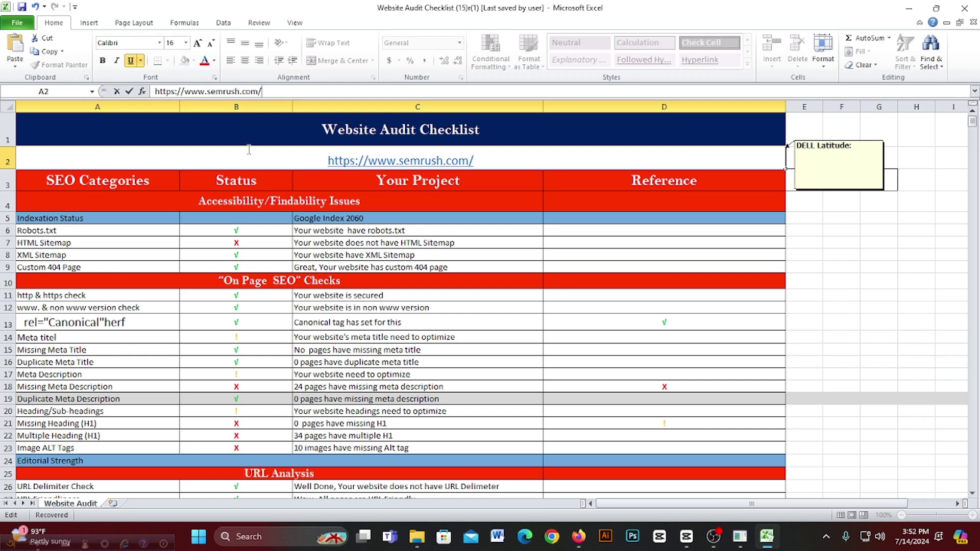
left_click(104, 184)
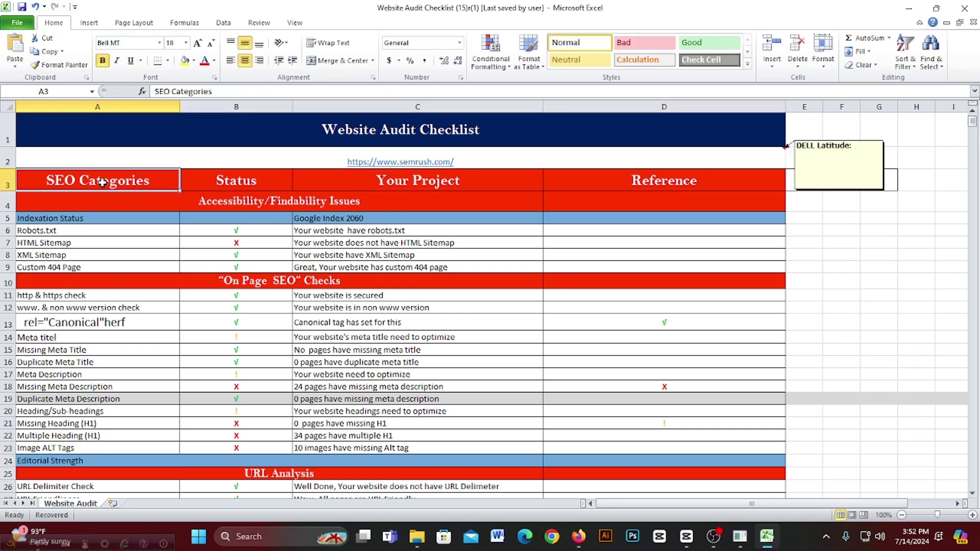
Step: Examine the SEO Categories, Status and Your Project columns with their entries under Accessibility/Findability Issues
left_click_drag(92, 207, 128, 196)
left_click(127, 187)
left_click(258, 188)
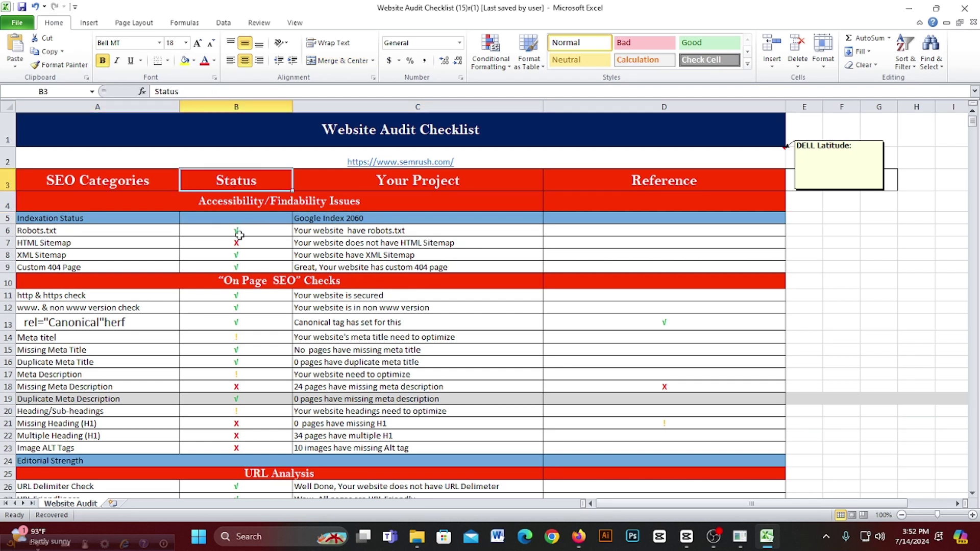
left_click(240, 234)
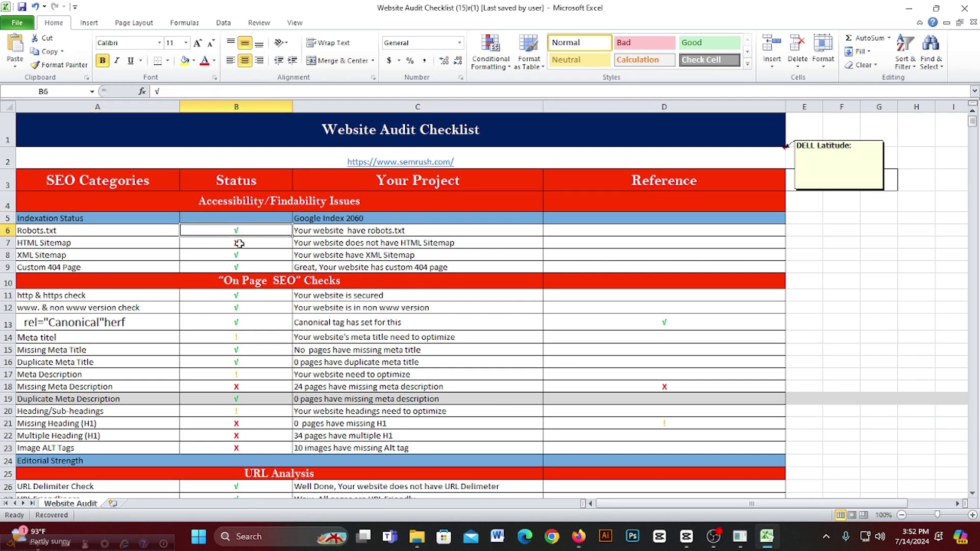
left_click(239, 245)
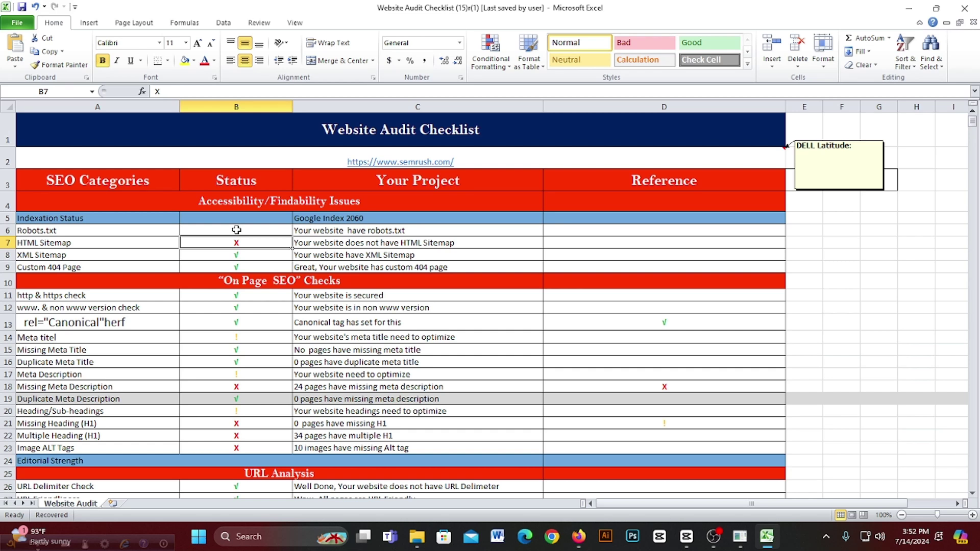
left_click(237, 229)
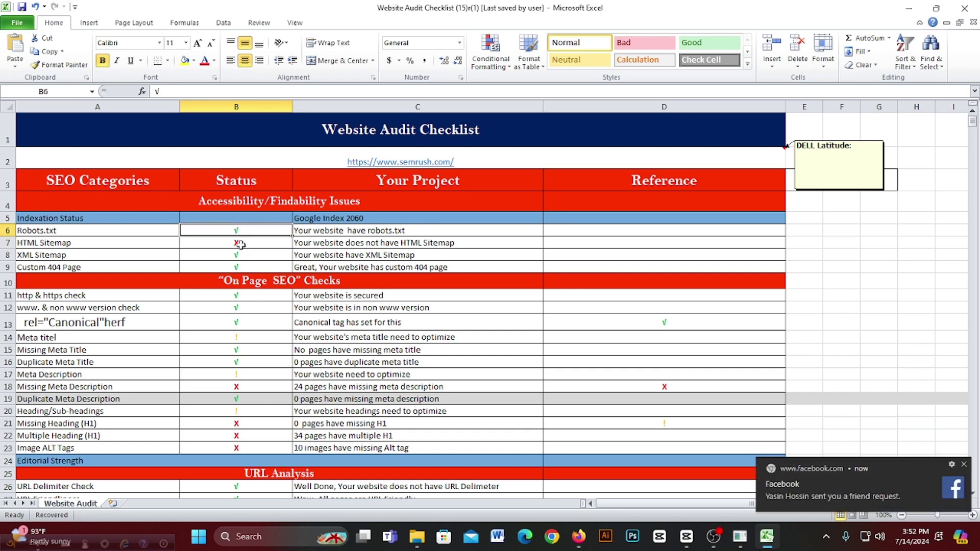
left_click(240, 243)
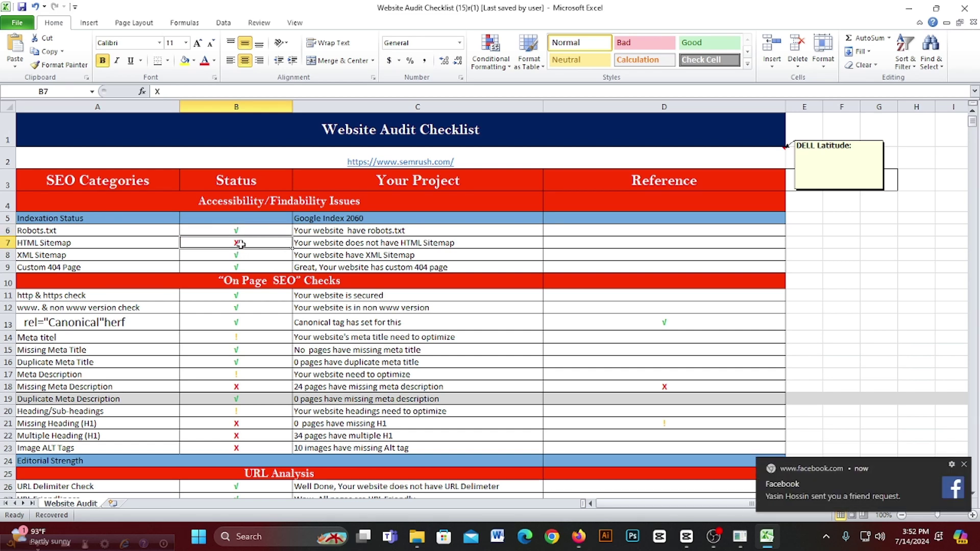
left_click(379, 184)
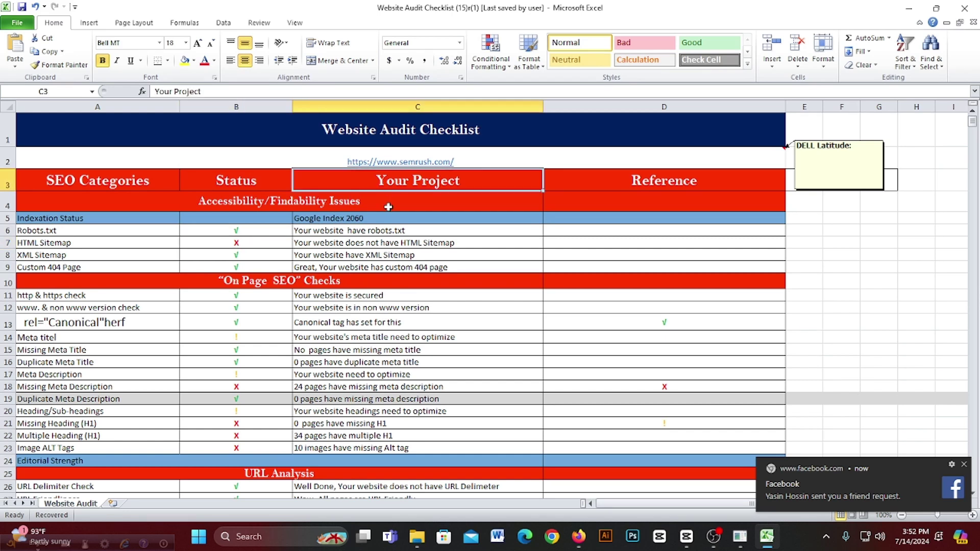
left_click(391, 229)
left_click(396, 269)
left_click(396, 278)
left_click(397, 217)
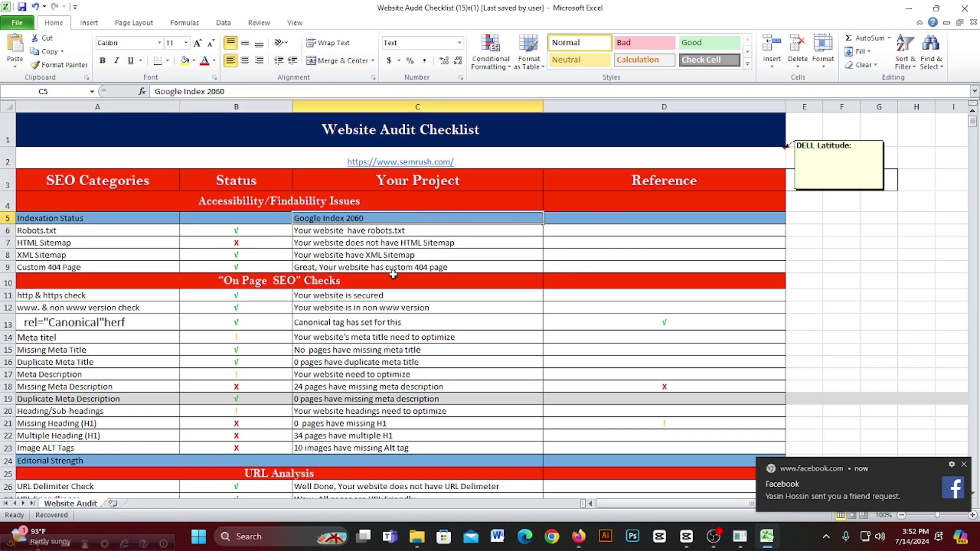
Step: Examine the Reference column with its status marks, then single out the Indexation Status category
left_click(394, 279)
left_click(616, 171)
left_click(646, 267)
left_click(645, 295)
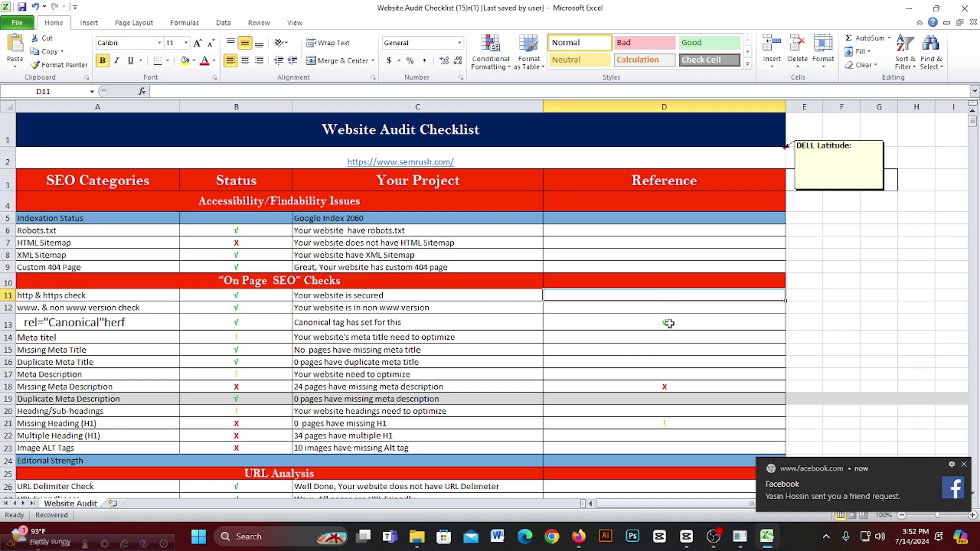
left_click(604, 323)
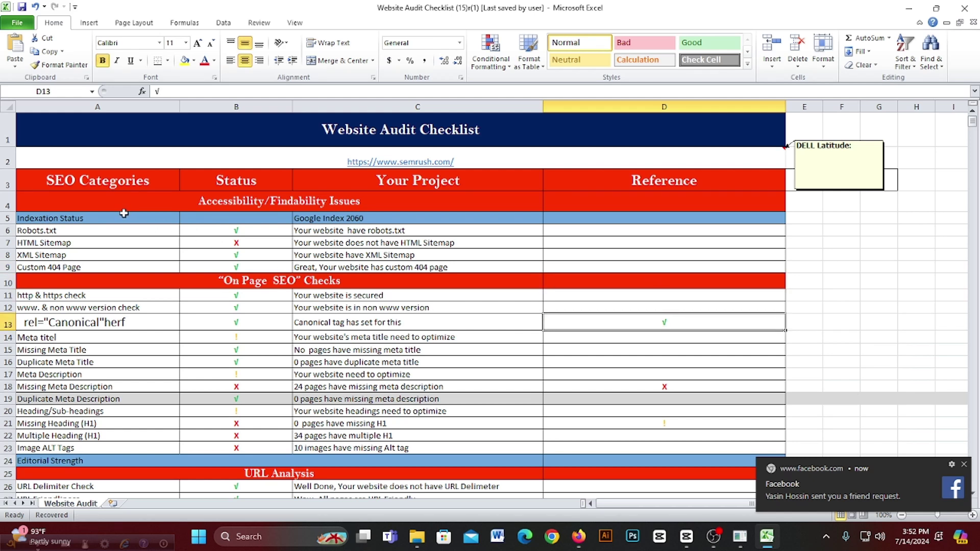
left_click(101, 220)
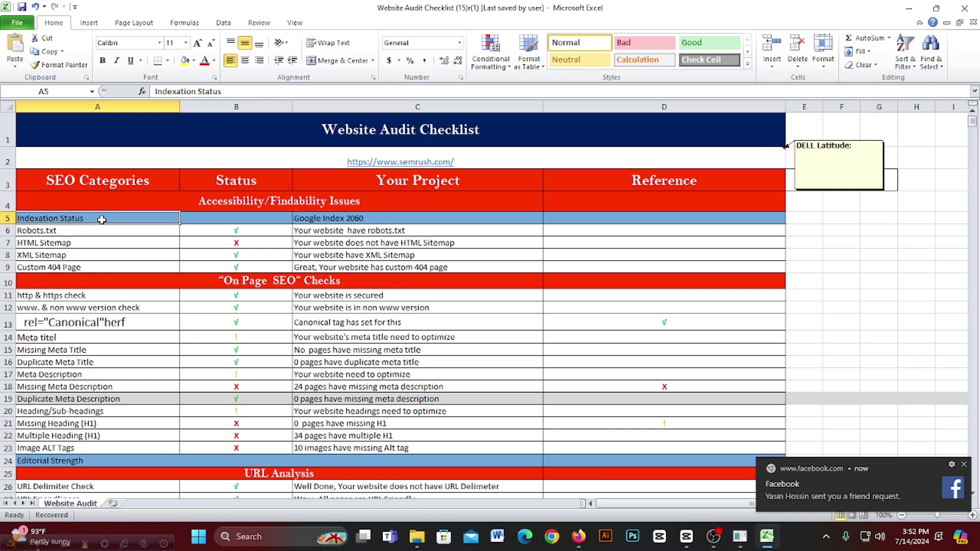
Step: Switch to Firefox and look through the whole Semrush home page, from its header to its footer links
left_click(578, 537)
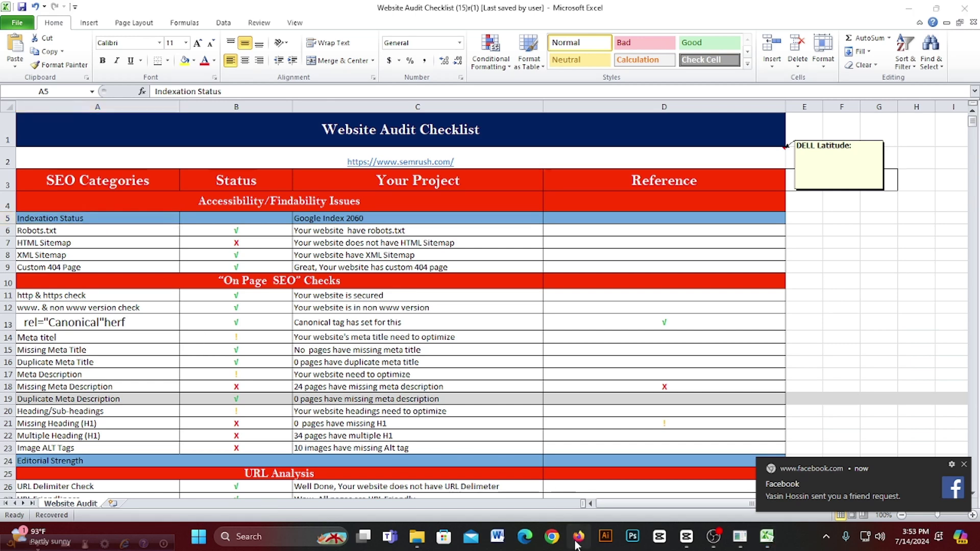
scroll(494, 347, "up", 8)
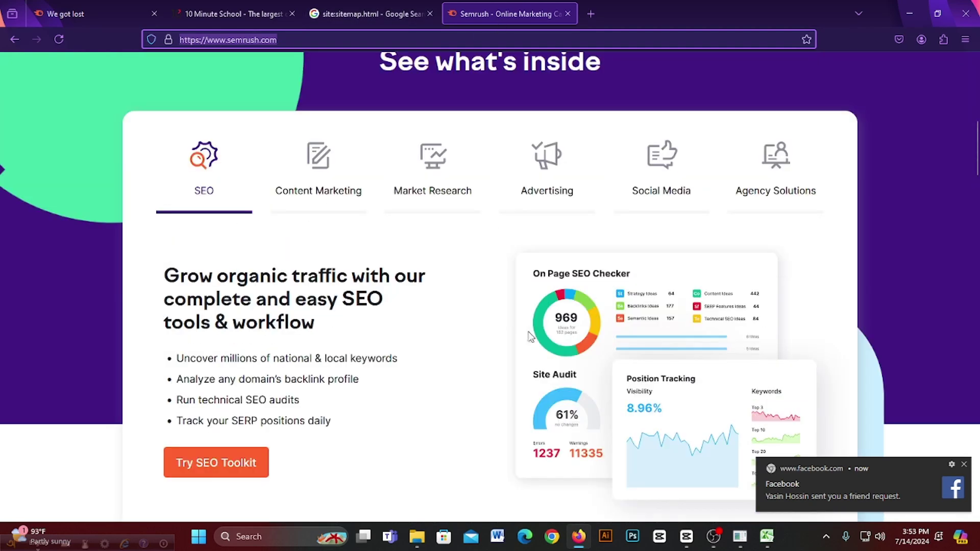
scroll(876, 175, "up", 4)
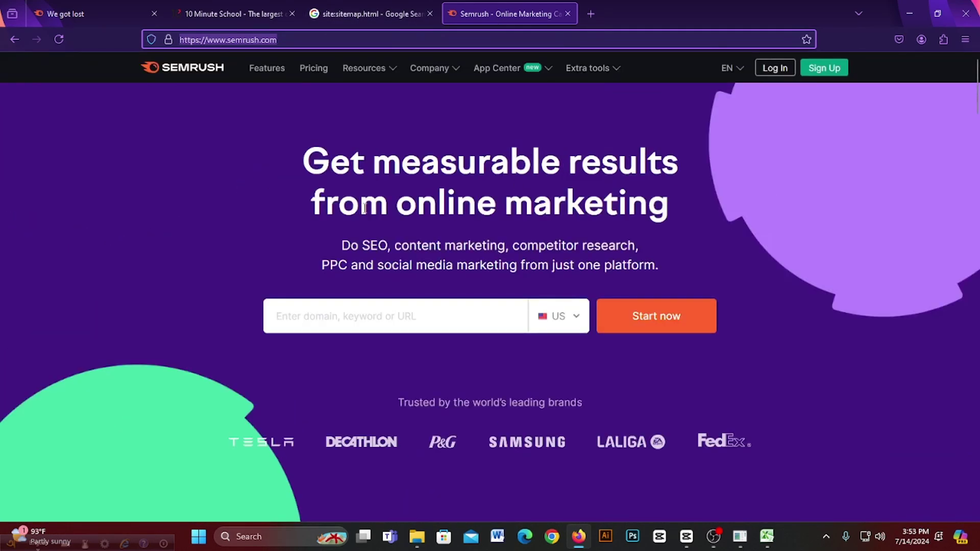
scroll(524, 264, "down", 7)
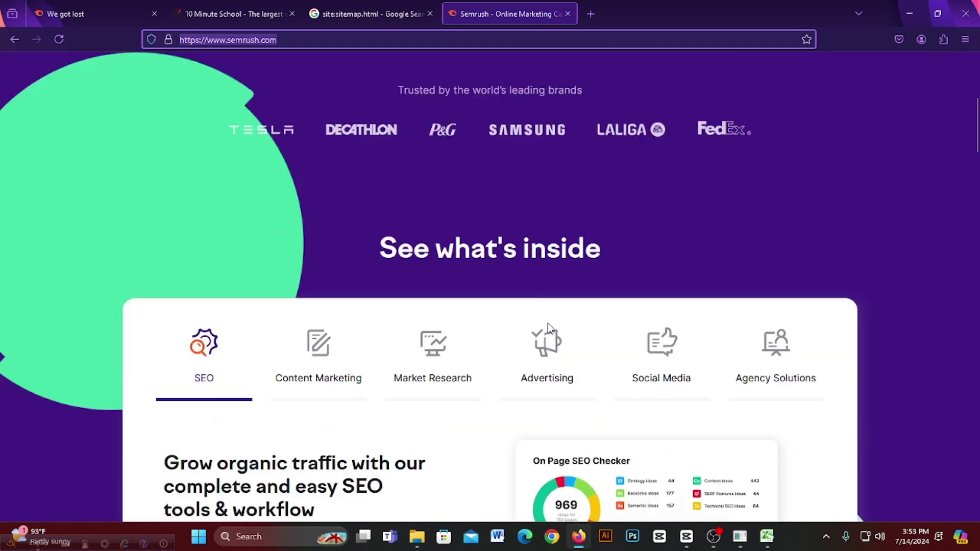
scroll(580, 352, "up", 6)
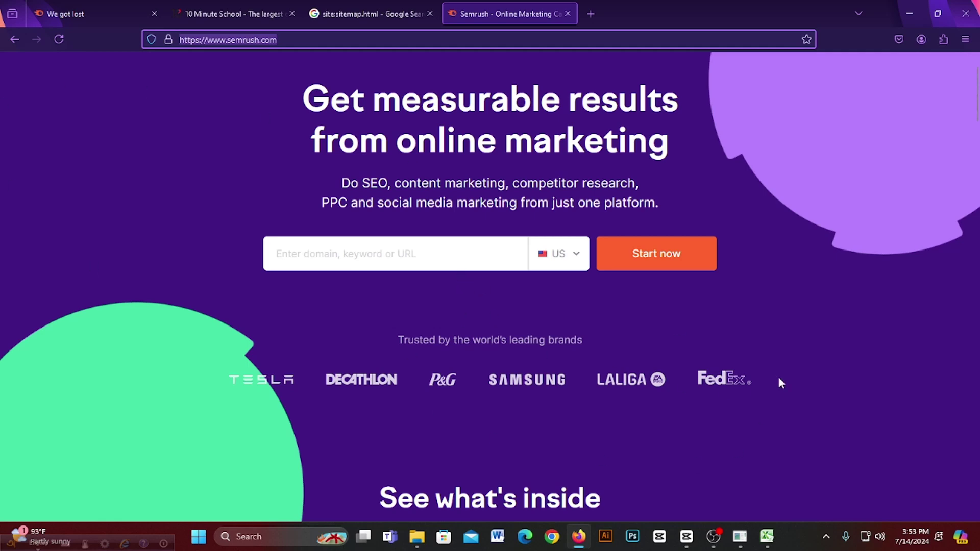
scroll(437, 222, "down", 10)
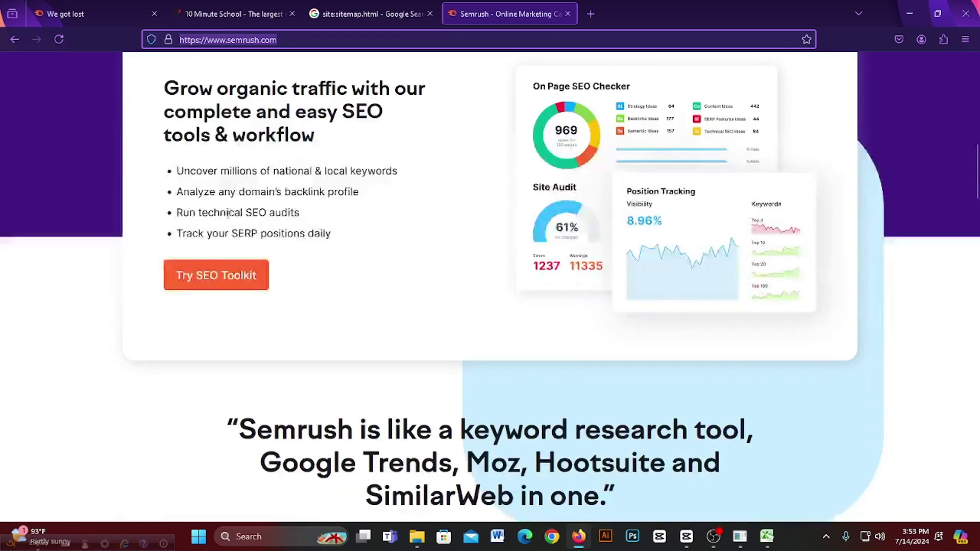
scroll(228, 217, "up", 1)
scroll(844, 199, "down", 15)
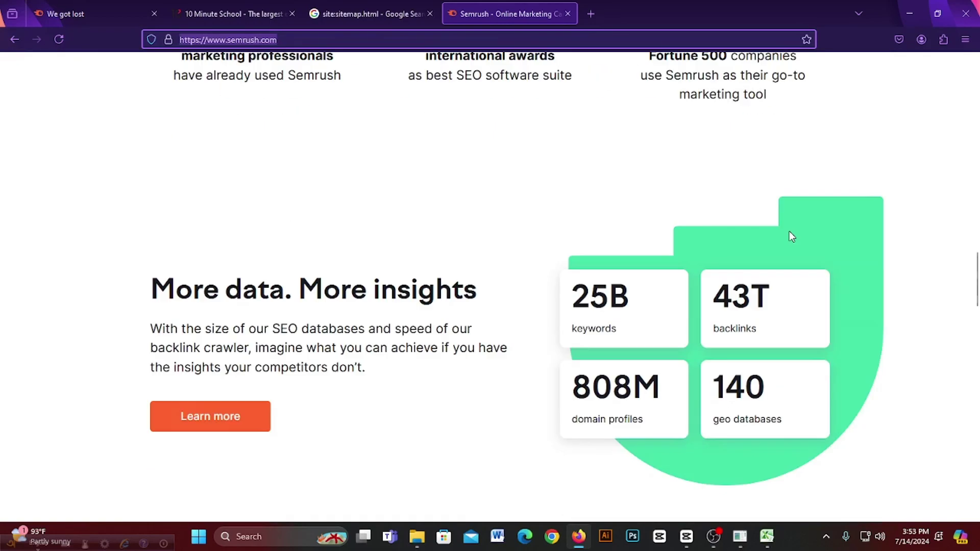
scroll(791, 236, "down", 4)
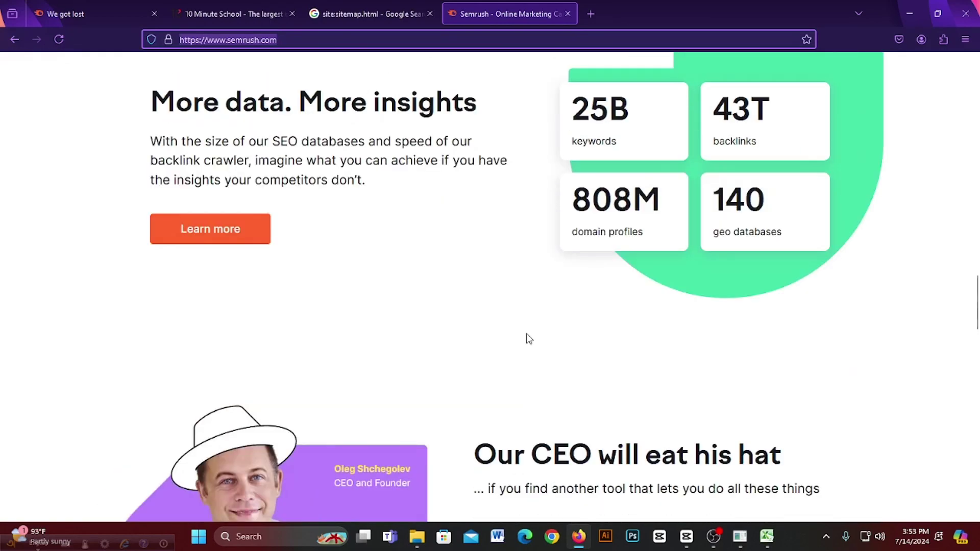
scroll(525, 353, "down", 15)
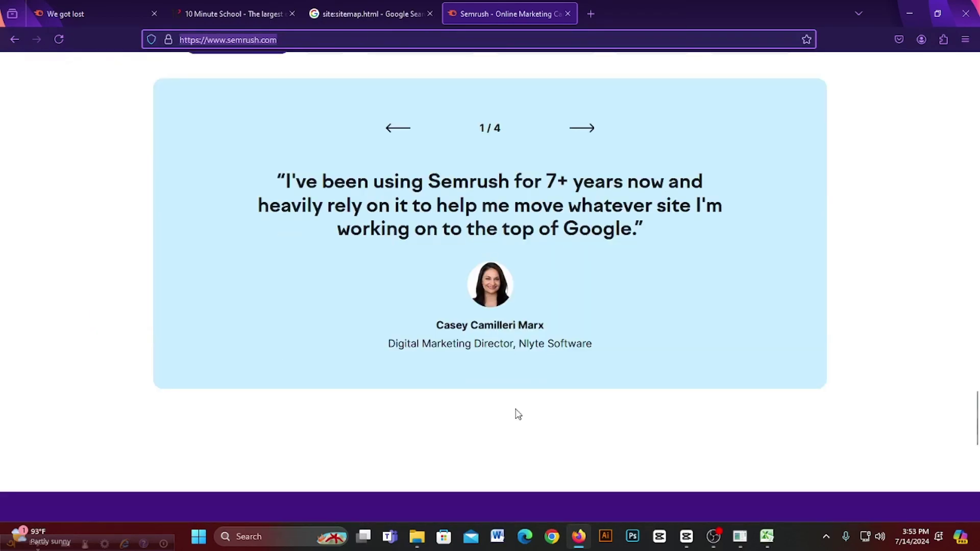
scroll(571, 381, "down", 10)
scroll(577, 366, "up", 5)
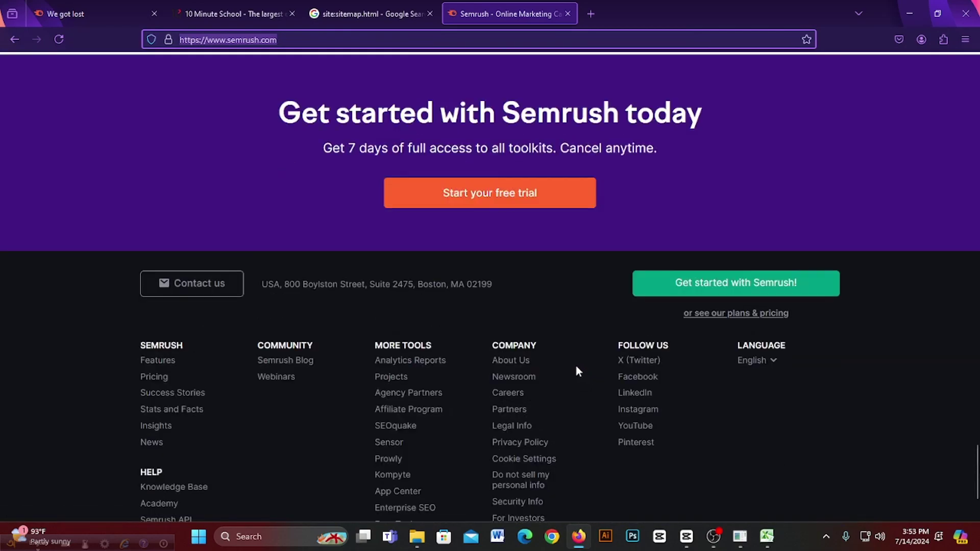
scroll(577, 376, "up", 10)
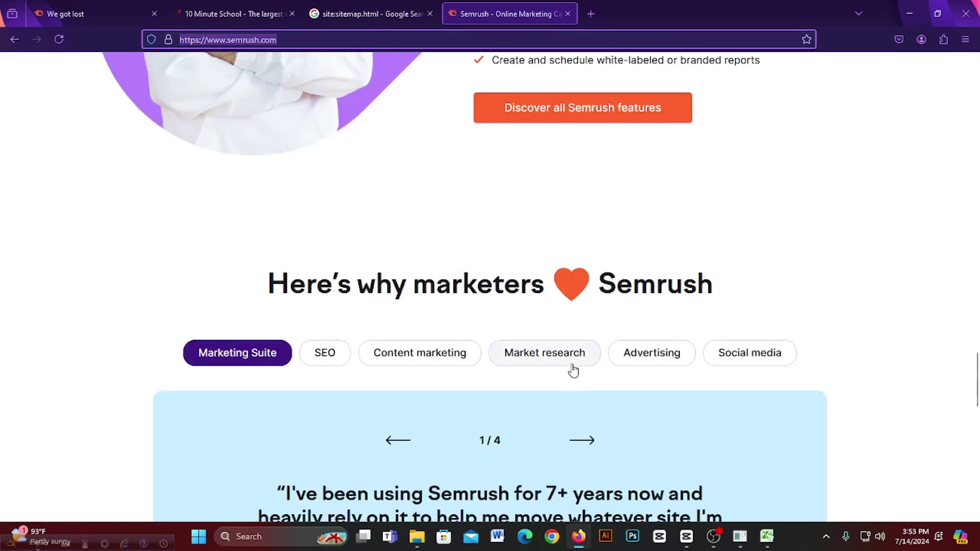
scroll(573, 370, "up", 12)
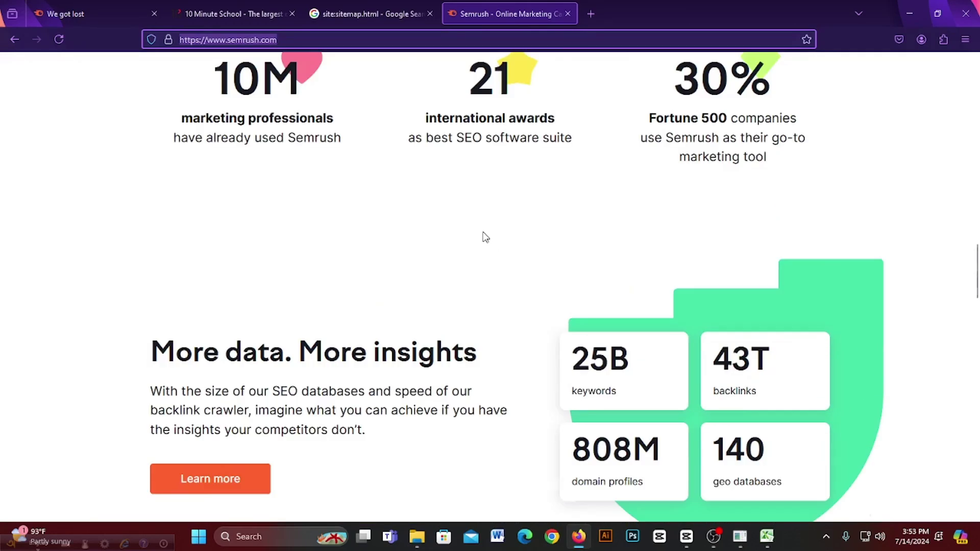
scroll(468, 219, "up", 12)
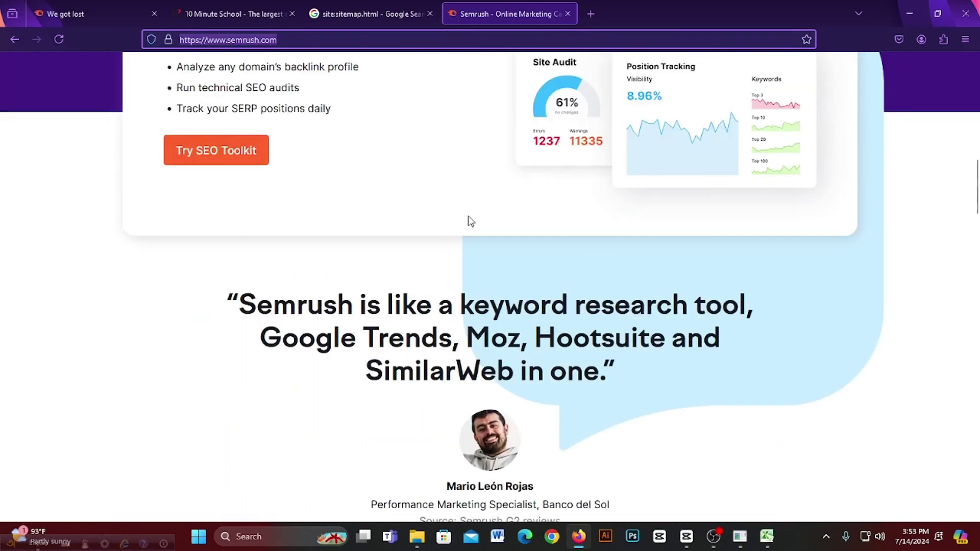
scroll(470, 219, "up", 8)
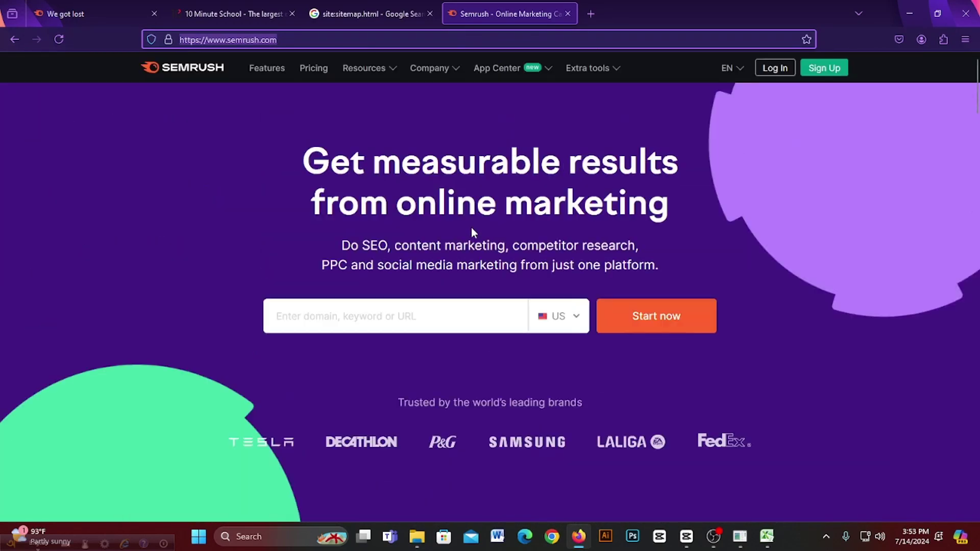
left_click(591, 14)
left_click(588, 41)
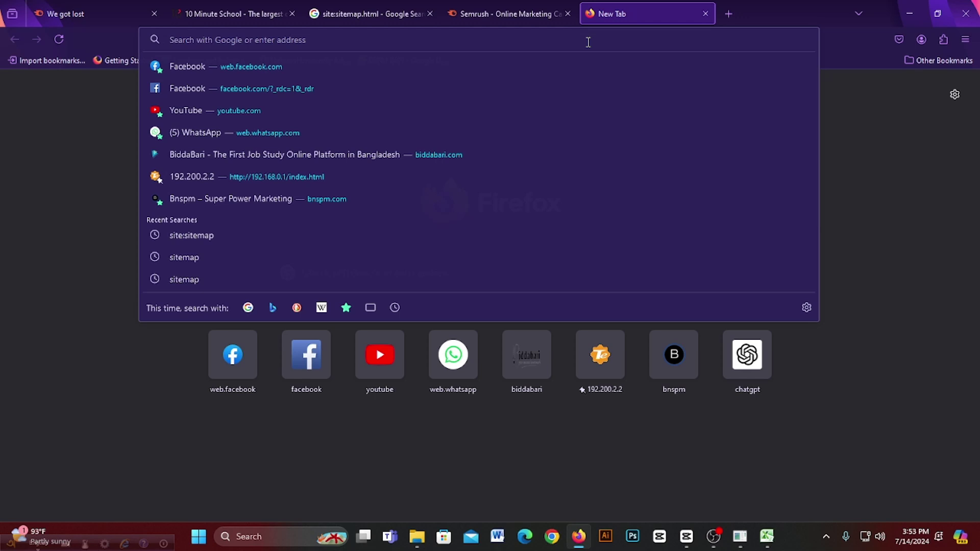
left_click(705, 14)
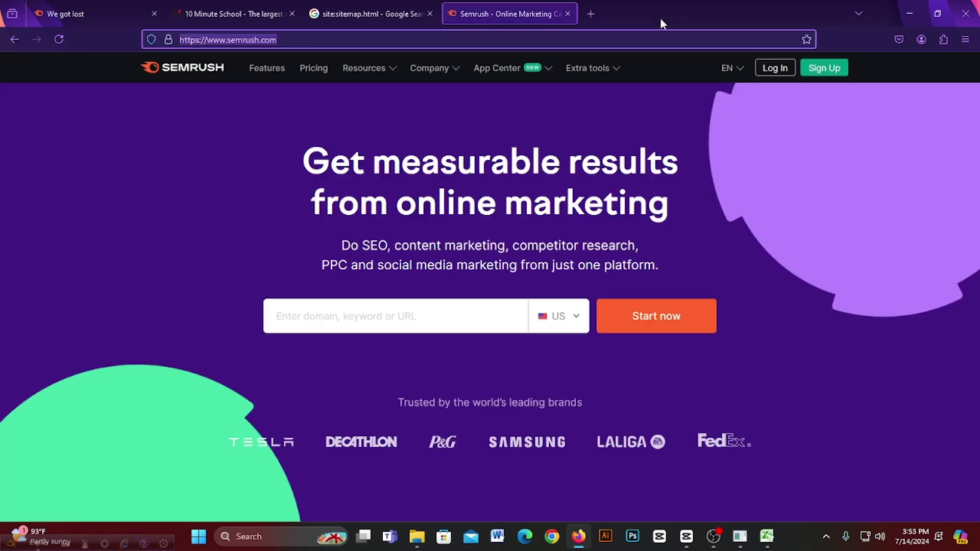
left_click(310, 46)
left_click_drag(303, 41, 179, 42)
left_click(182, 45)
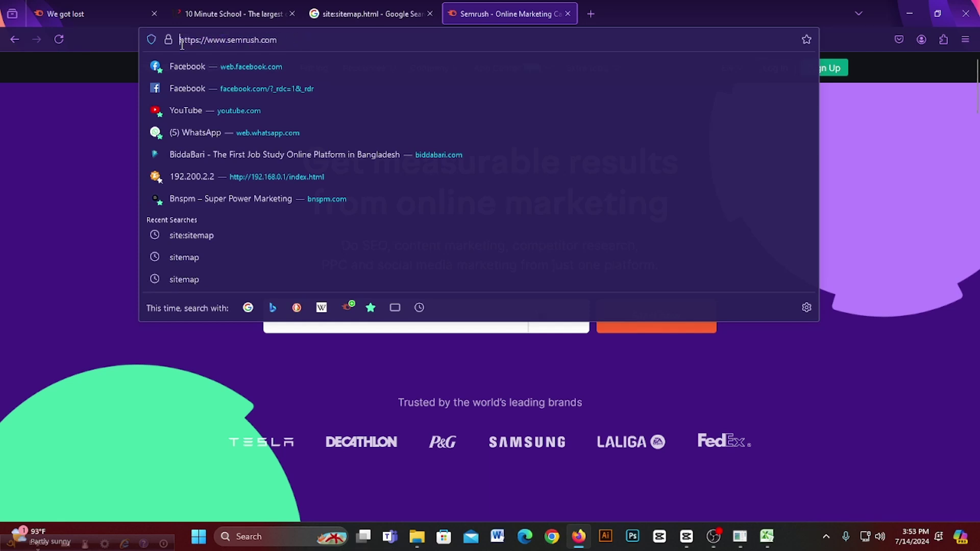
left_click(882, 384)
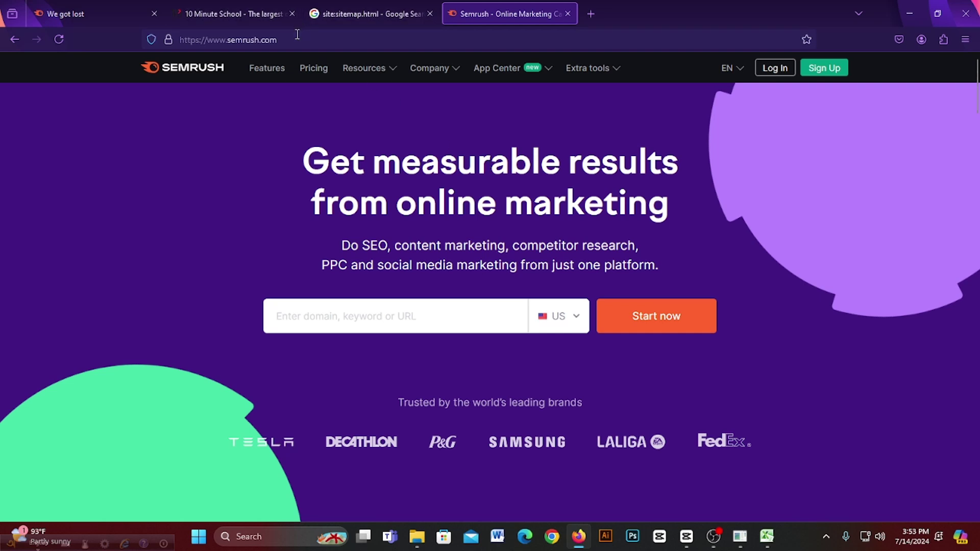
Step: Ready the end of the Semrush address for editing, switch to the Excel checklist and copy the text Robots.txt from cell A6
left_click(327, 40)
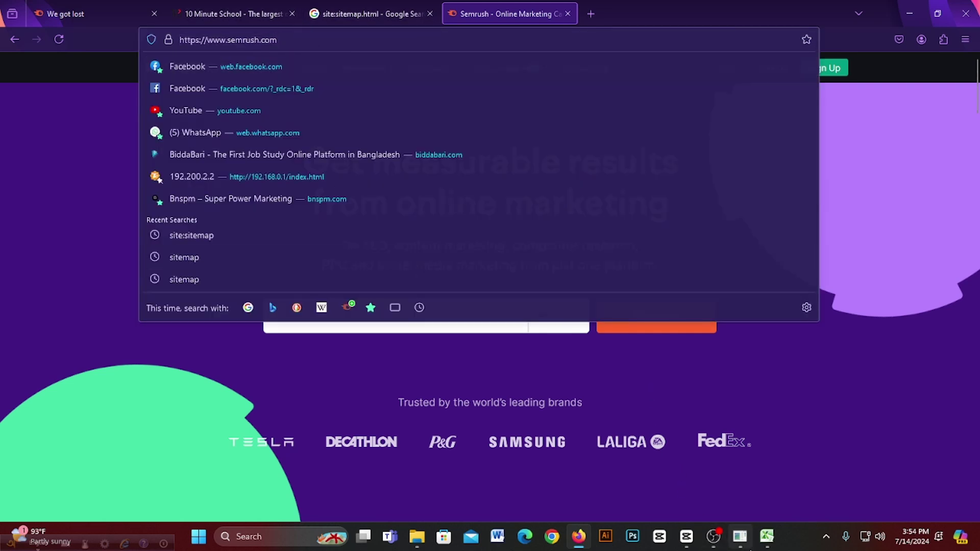
left_click(767, 536)
left_click(76, 230)
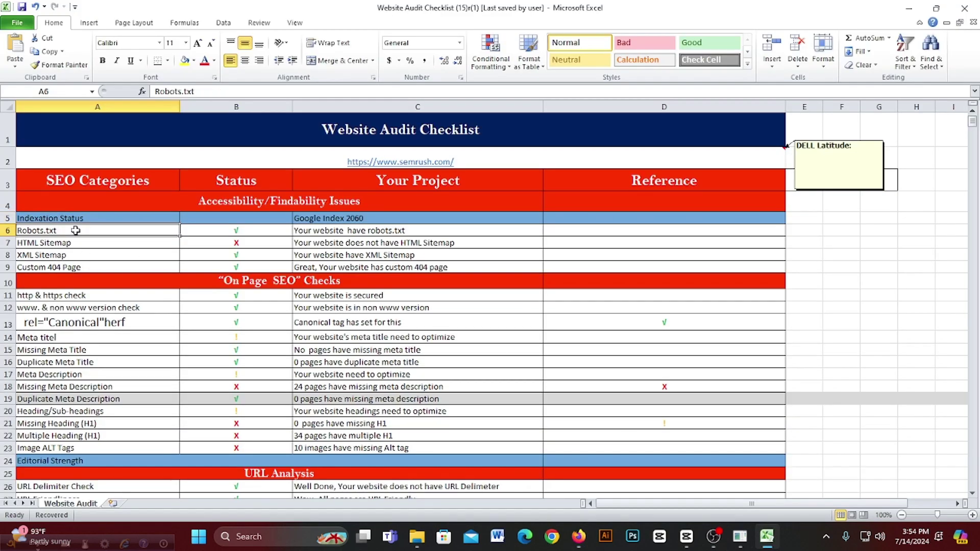
left_click(74, 219)
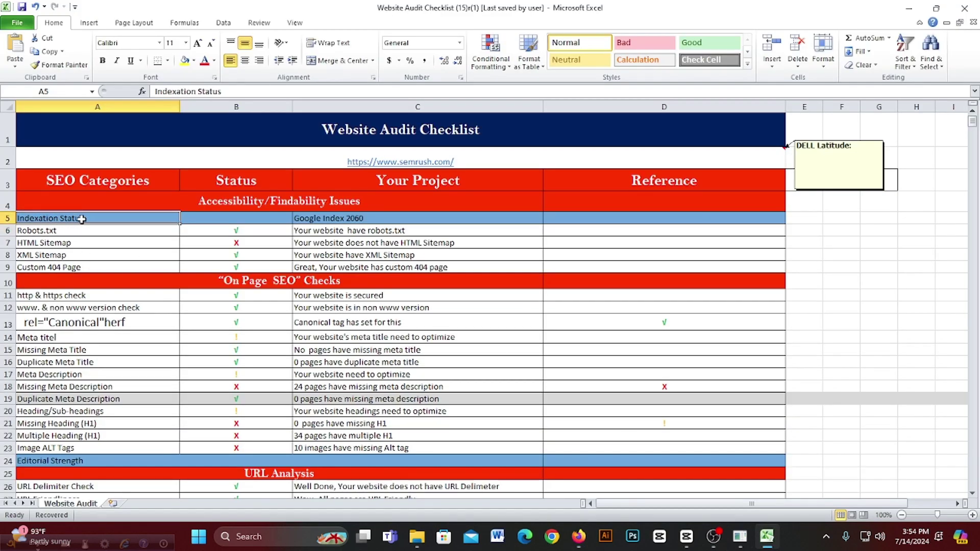
left_click(106, 230)
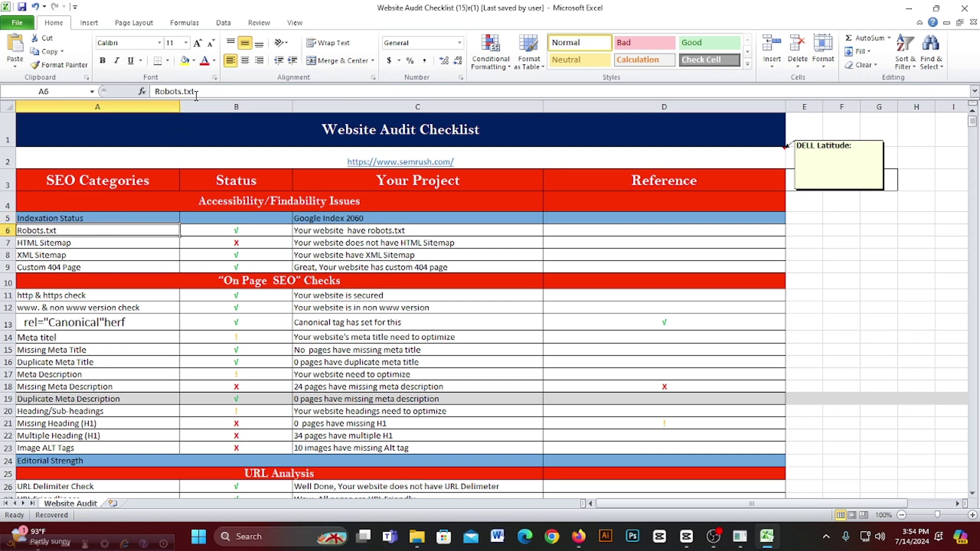
left_click_drag(196, 92, 154, 91)
key("ctrl+c")
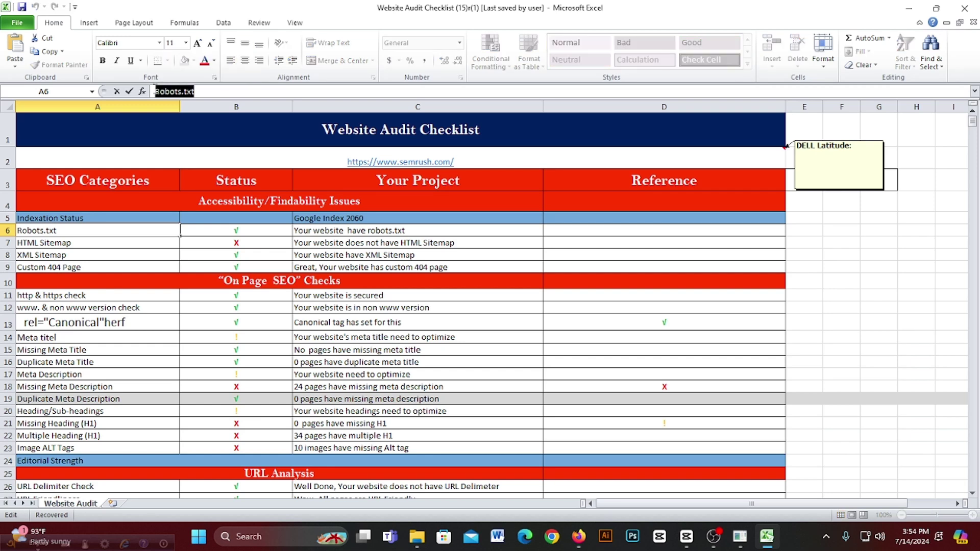
left_click(579, 536)
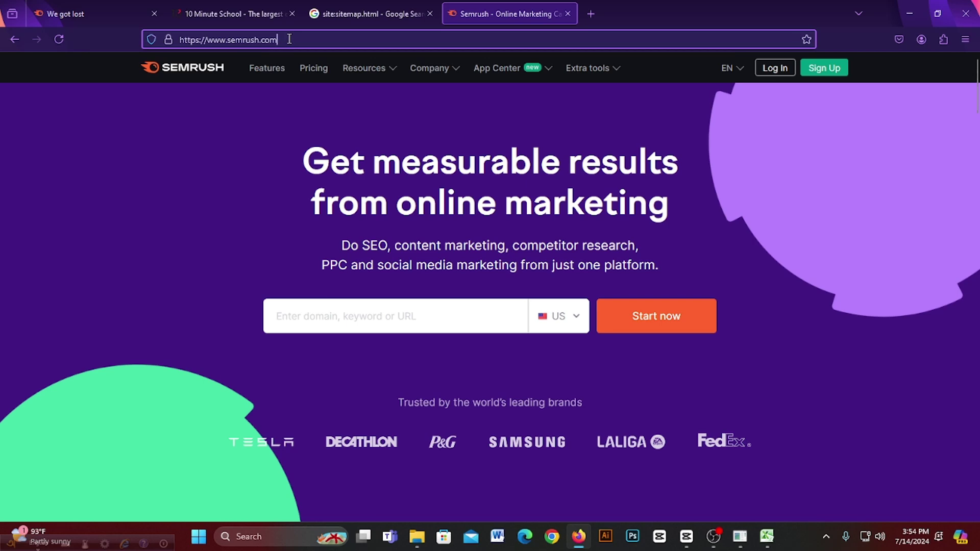
type("/")
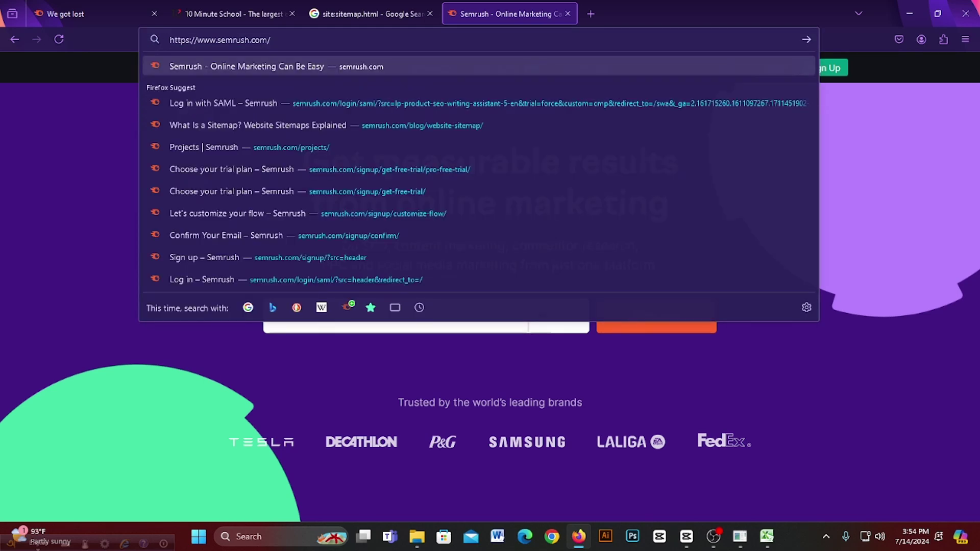
key("ctrl+v")
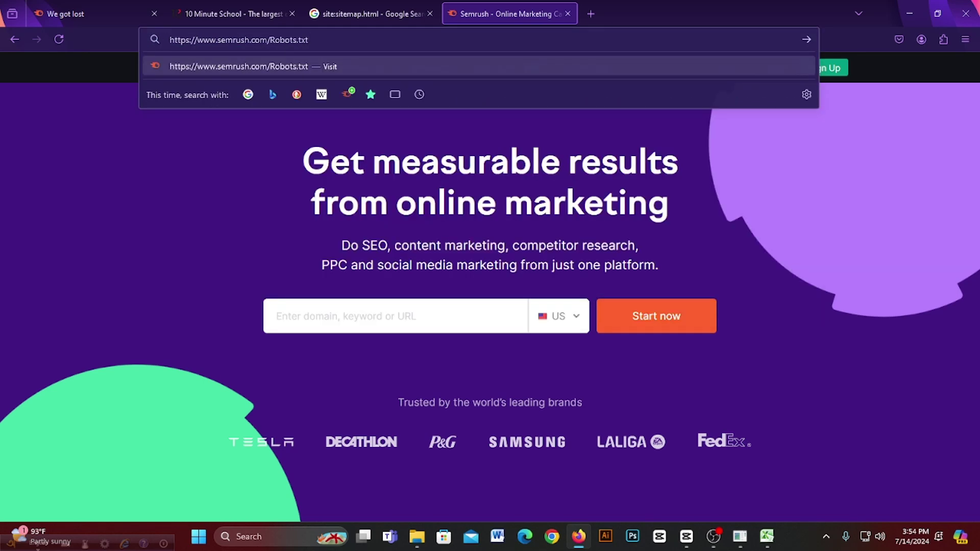
left_click(276, 39)
key("BackSpace")
type("r")
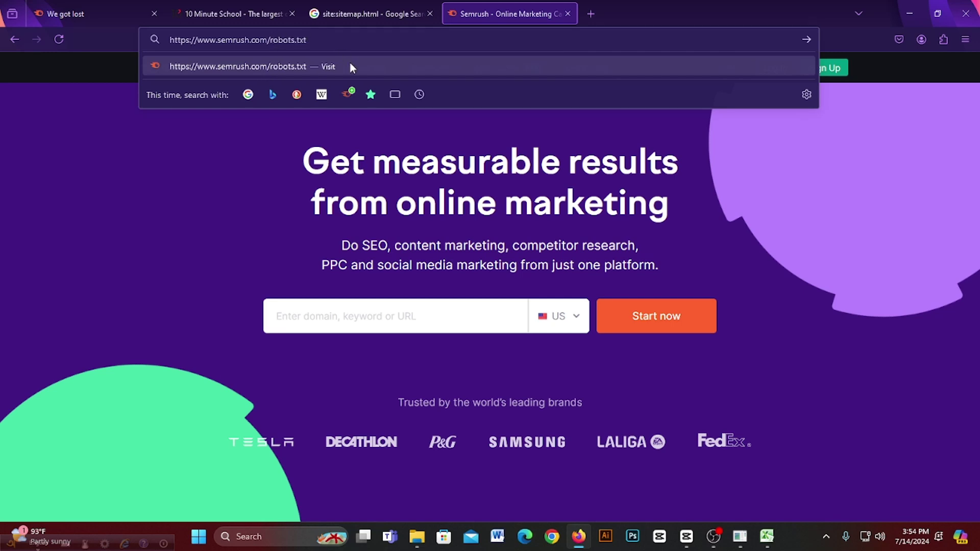
left_click(350, 66)
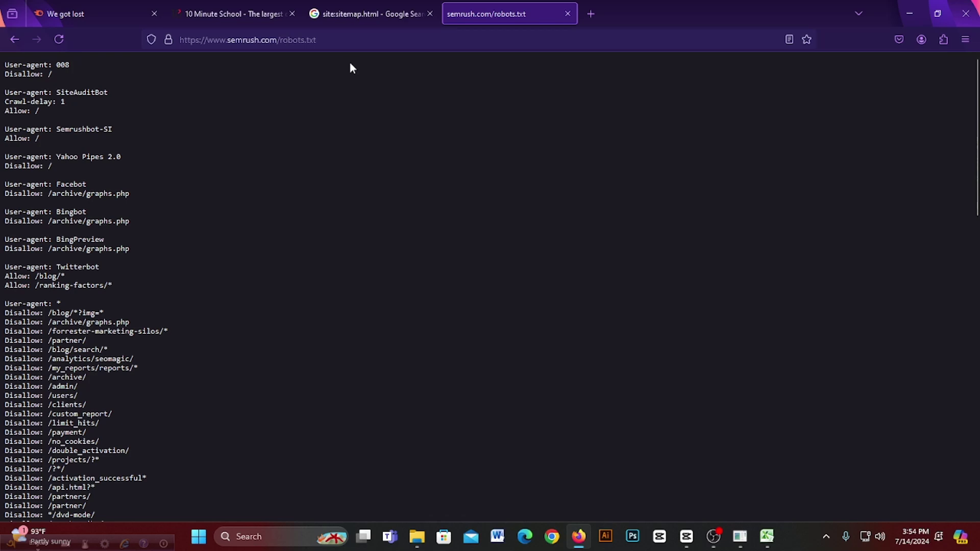
Step: Examine the robots.txt file's user-agent rules, allowed and disallowed paths, and sitemap entries
scroll(256, 368, "down", 4)
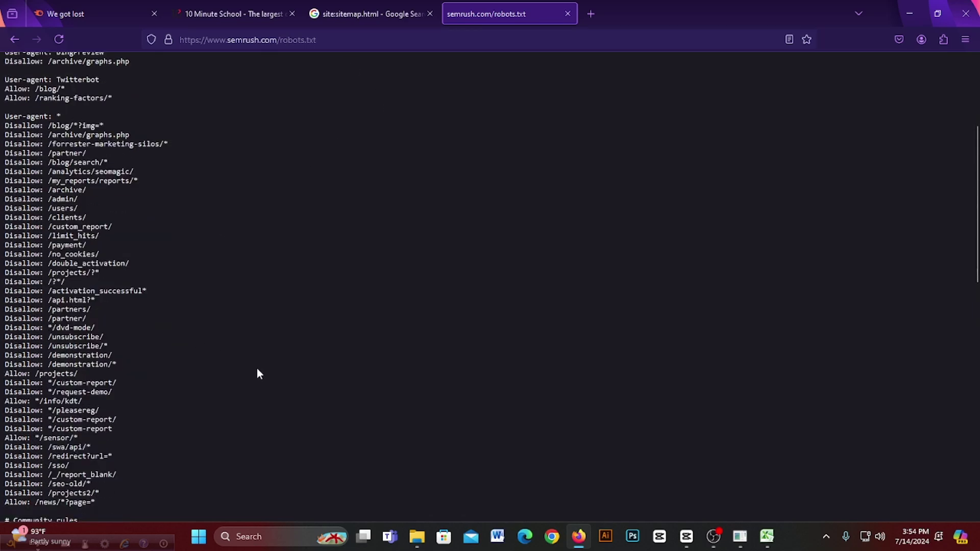
scroll(256, 369, "up", 4)
scroll(183, 274, "down", 15)
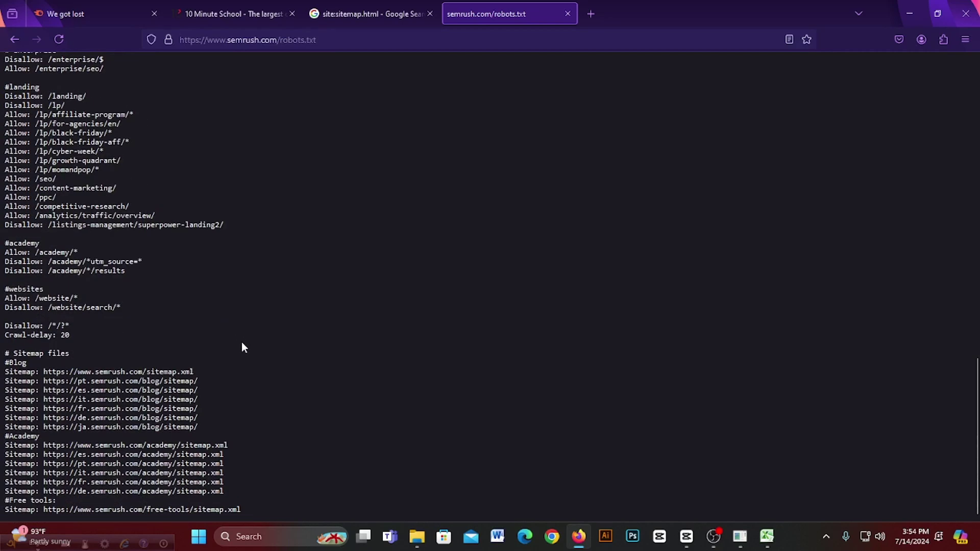
scroll(242, 343, "up", 15)
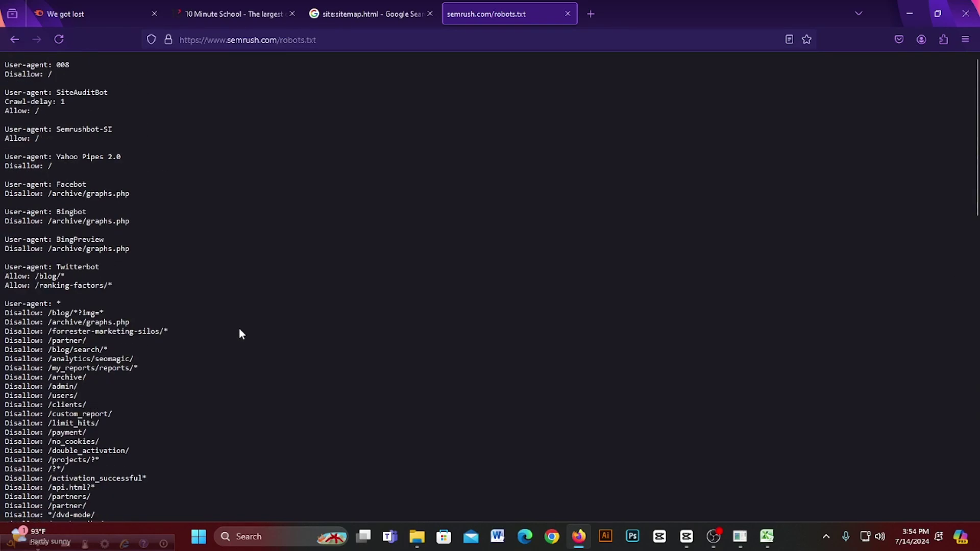
scroll(241, 332, "down", 8)
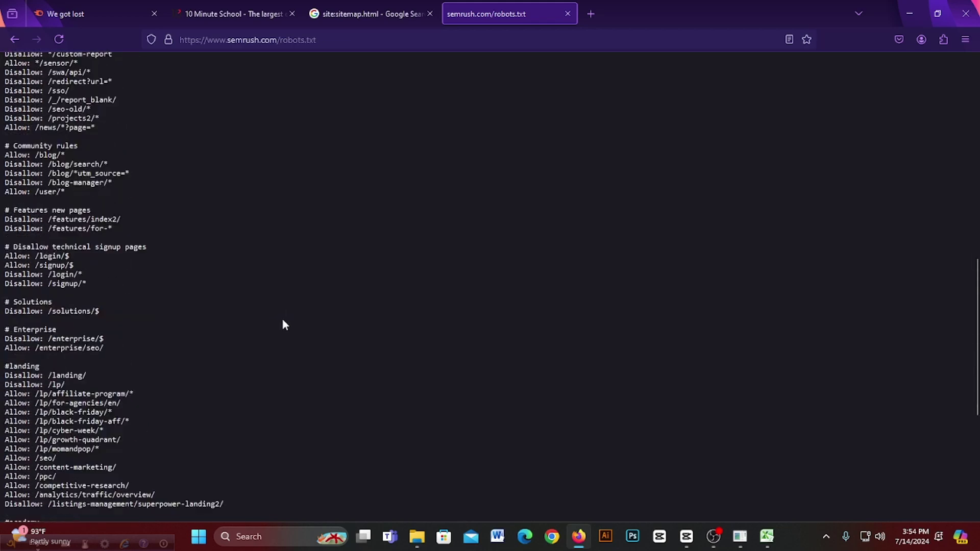
Step: Review the robots.txt rules again, from the first user-agent entries down to the academy and websites sections
scroll(586, 325, "up", 8)
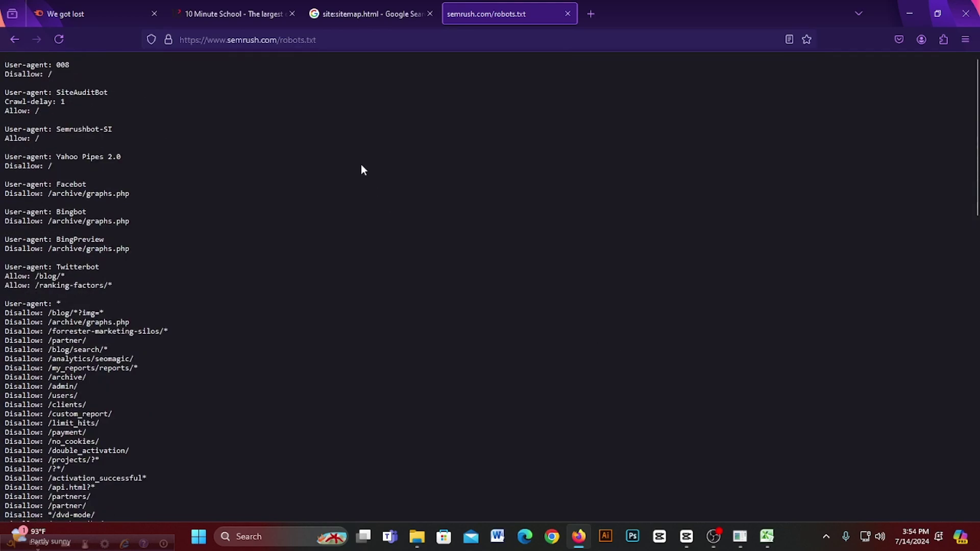
scroll(361, 165, "down", 12)
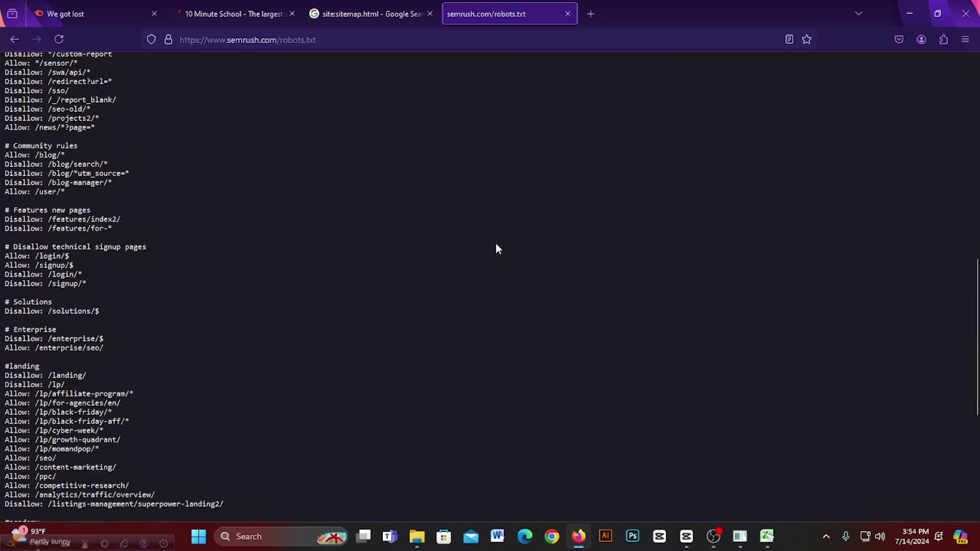
scroll(500, 245, "down", 2)
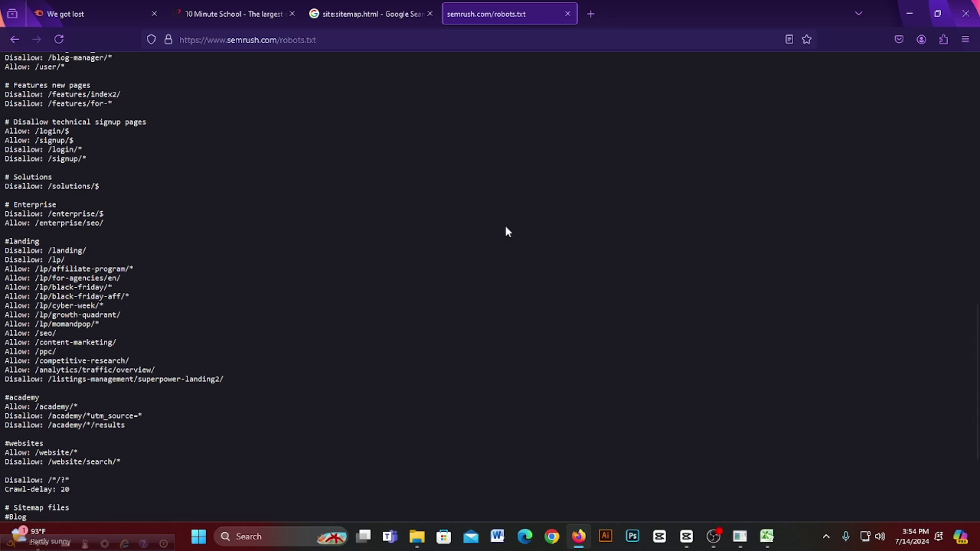
left_click(326, 40)
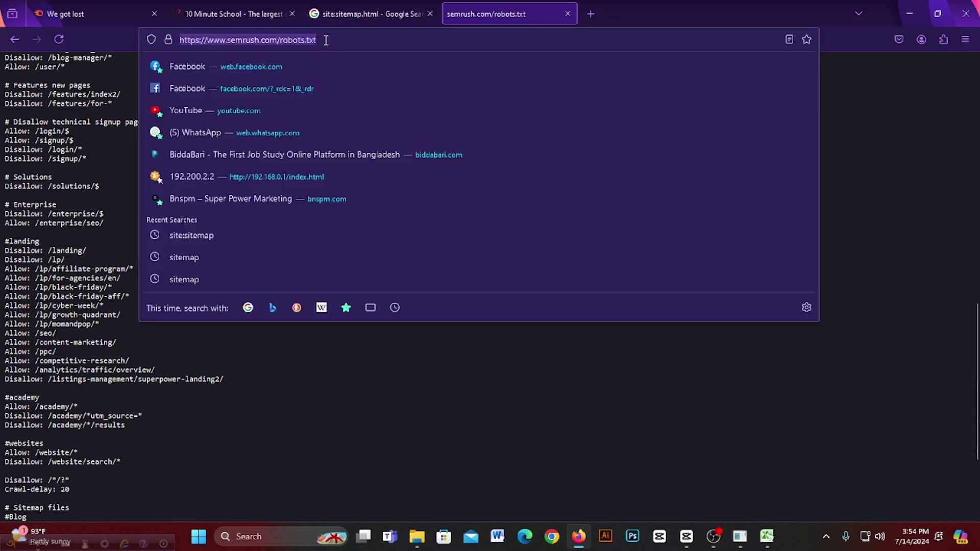
left_click(326, 41)
key("BackSpace")
key("BackSpace")
key("BackSpace")
key("BackSpace")
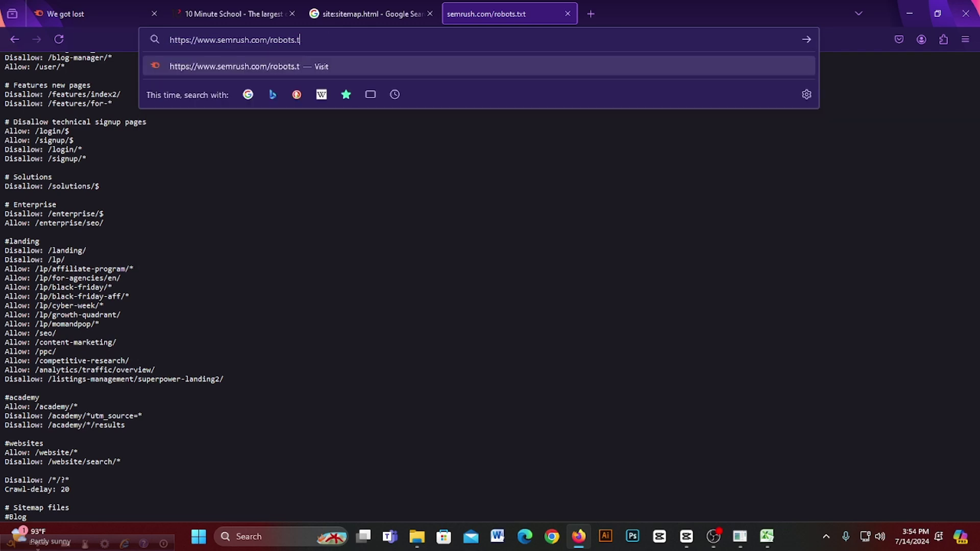
key("BackSpace")
key("BackSpace")
key("BackSpace")
key("BackSpace")
key("BackSpace")
key("BackSpace")
key("Return")
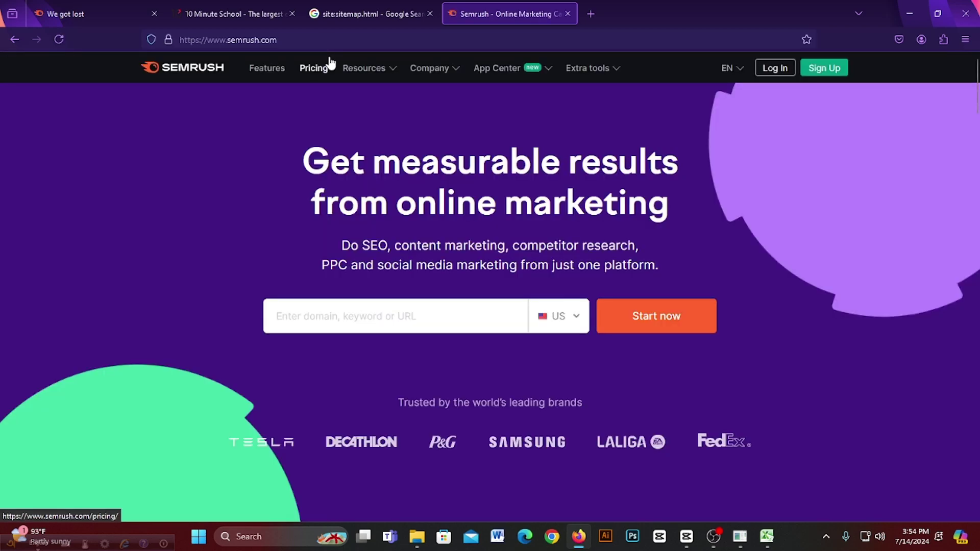
Step: Switch to the Excel checklist and review the Robots.txt row's status and project note, along with the Indexation Status item
left_click(766, 536)
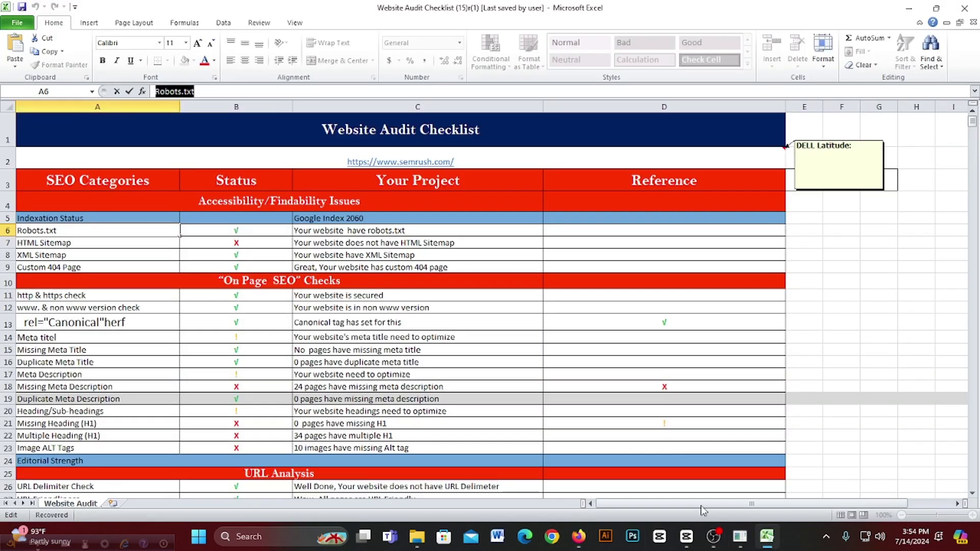
left_click(240, 233)
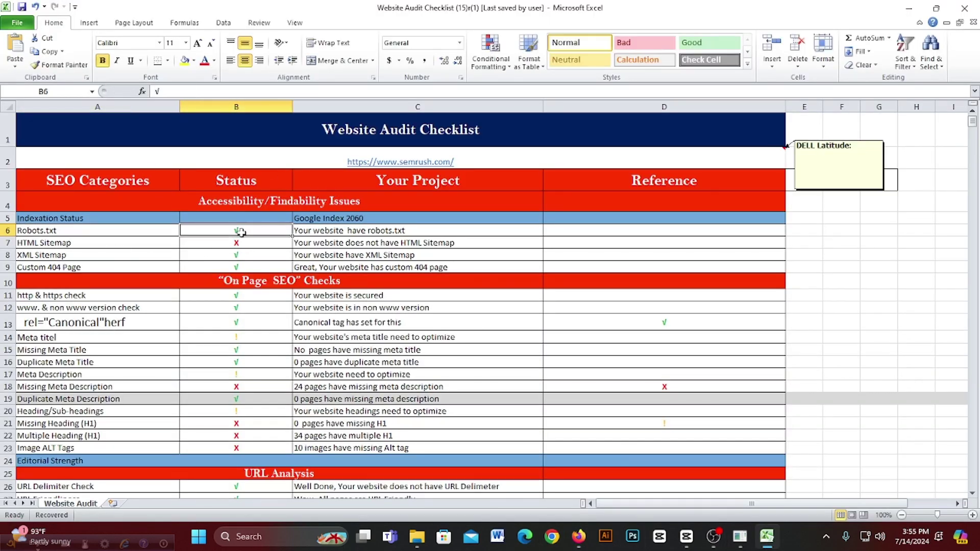
left_click(328, 233)
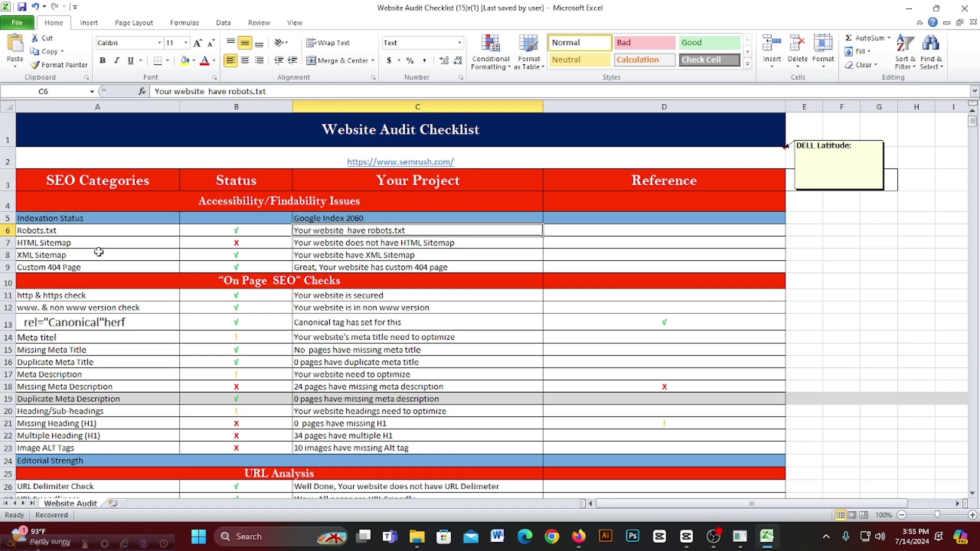
left_click(29, 220)
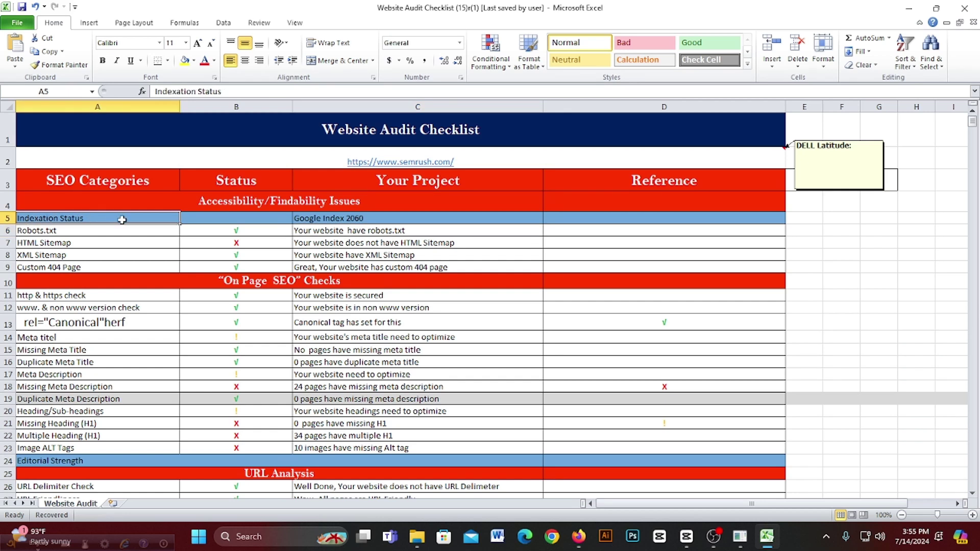
left_click(74, 235)
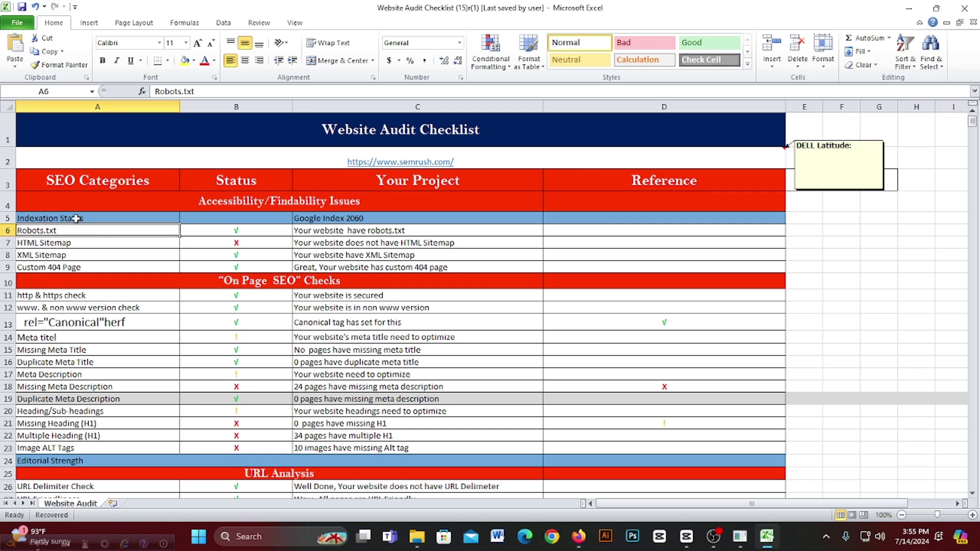
Step: Switch to Firefox, open Semrush's Features page and examine the domain and /features/ parts of its address
left_click(583, 536)
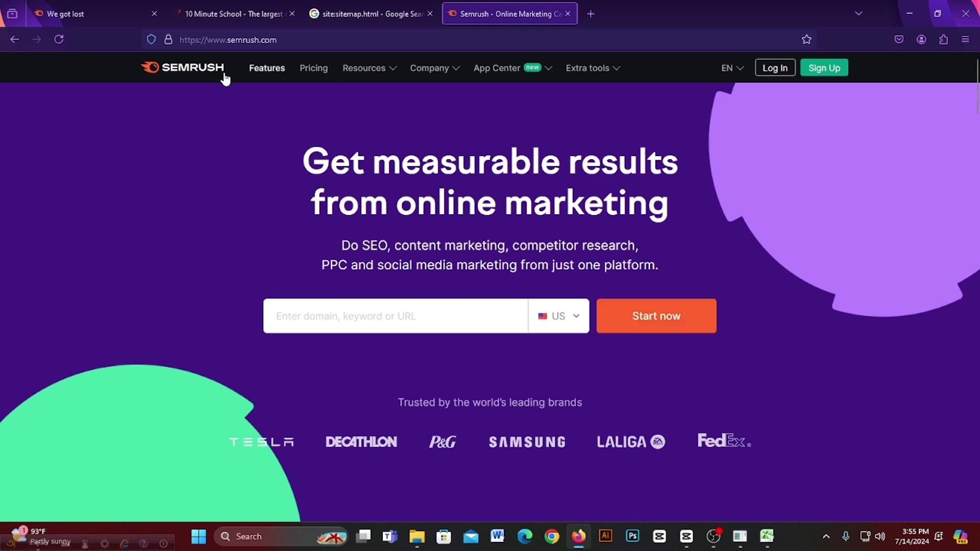
left_click(271, 68)
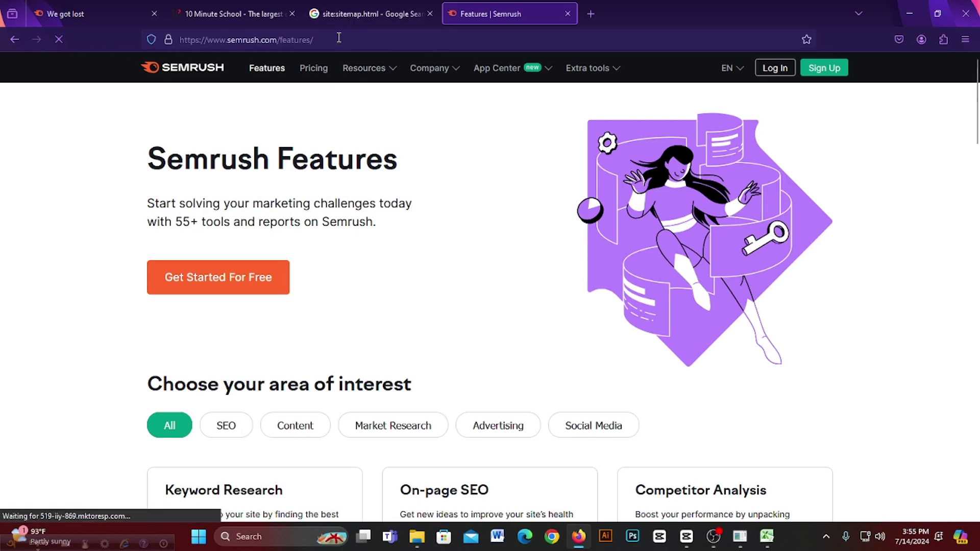
left_click_drag(315, 41, 212, 42)
left_click(281, 43)
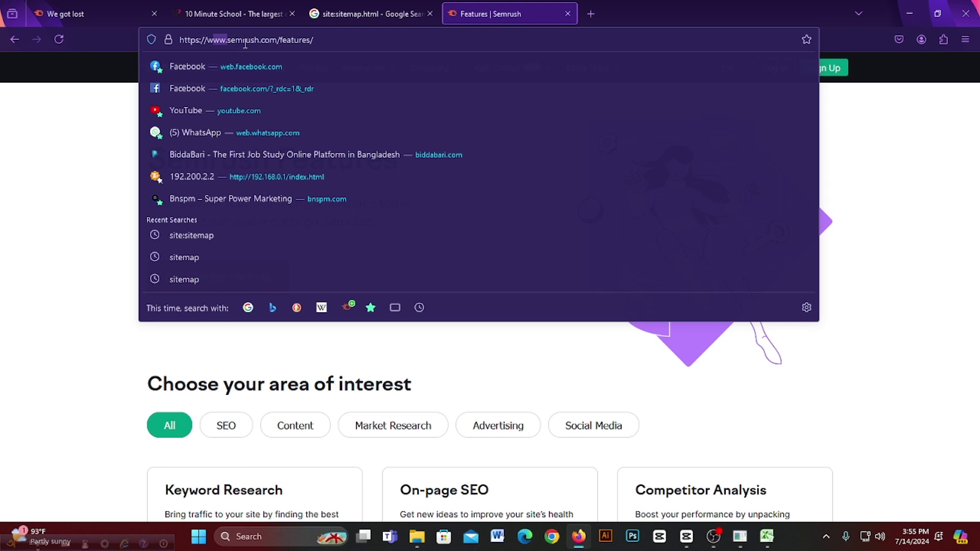
left_click(350, 39)
left_click_drag(334, 40, 281, 39)
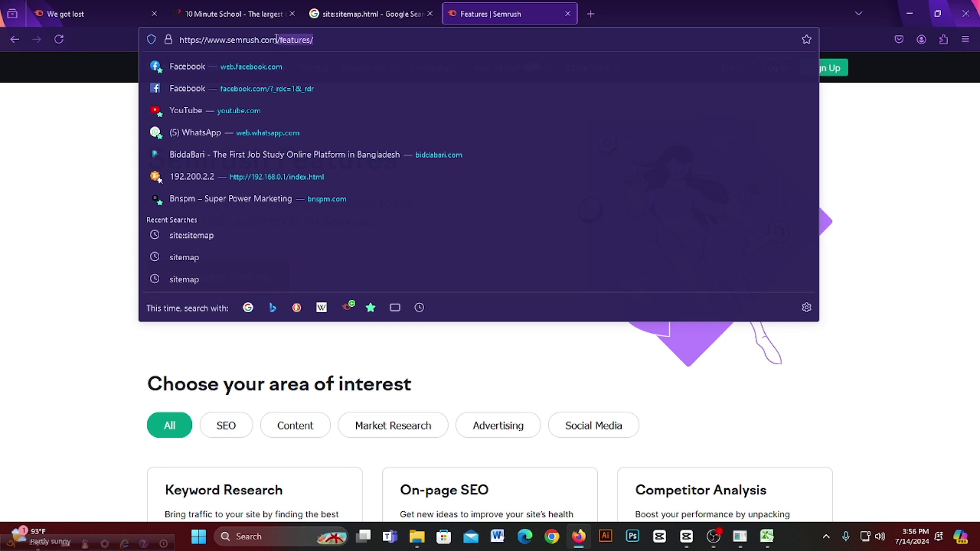
left_click(280, 40)
left_click_drag(199, 40, 346, 46)
Step: View the Google search tab, check Indexation Status in cell A5 of the Excel checklist, and return to Firefox's Semrush Features page
left_click(358, 16)
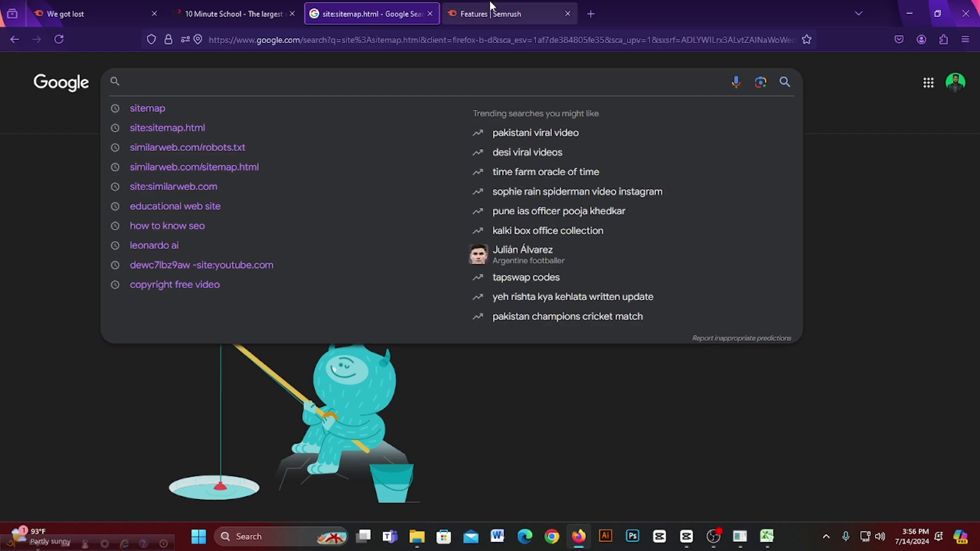
left_click(769, 536)
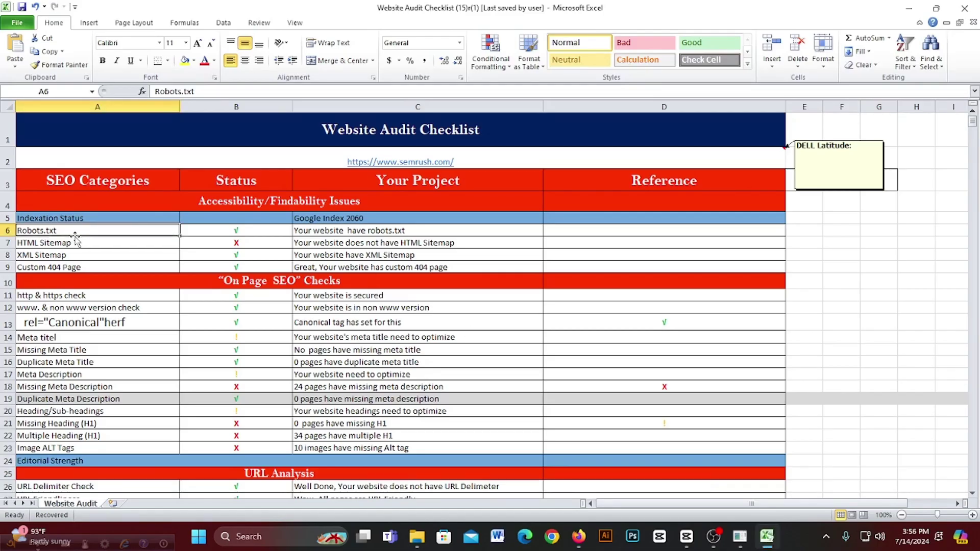
left_click(61, 220)
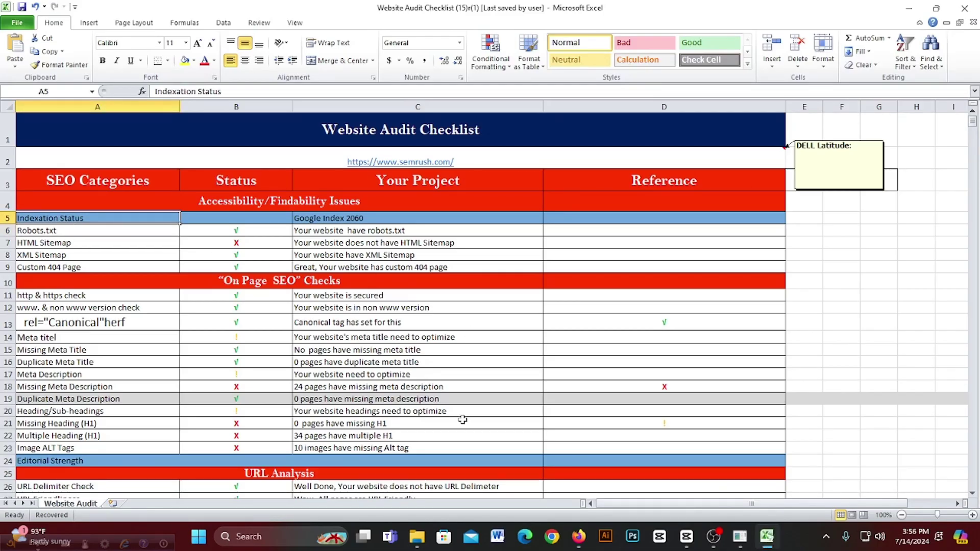
left_click(579, 536)
left_click(507, 15)
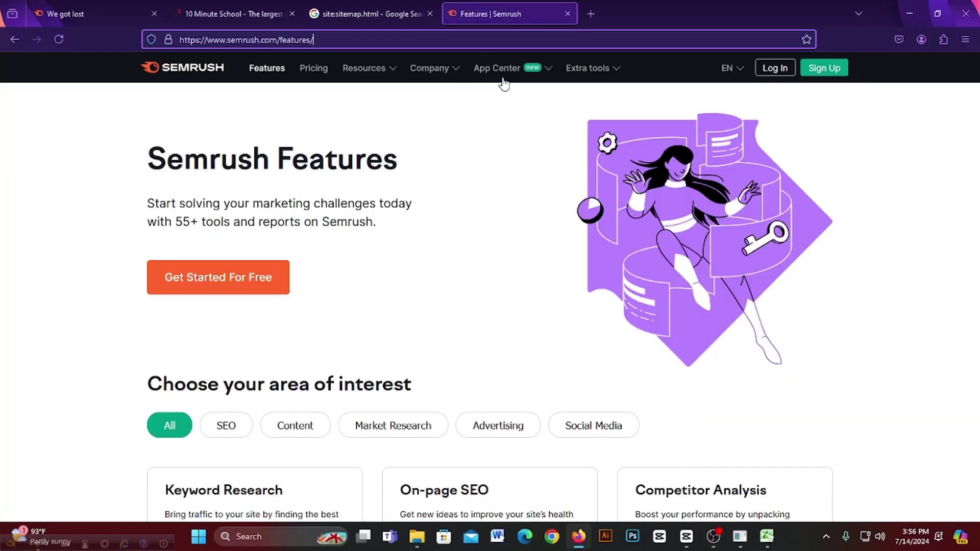
Step: Remove features/ from the end of the address and load the Semrush home page
left_click(333, 39)
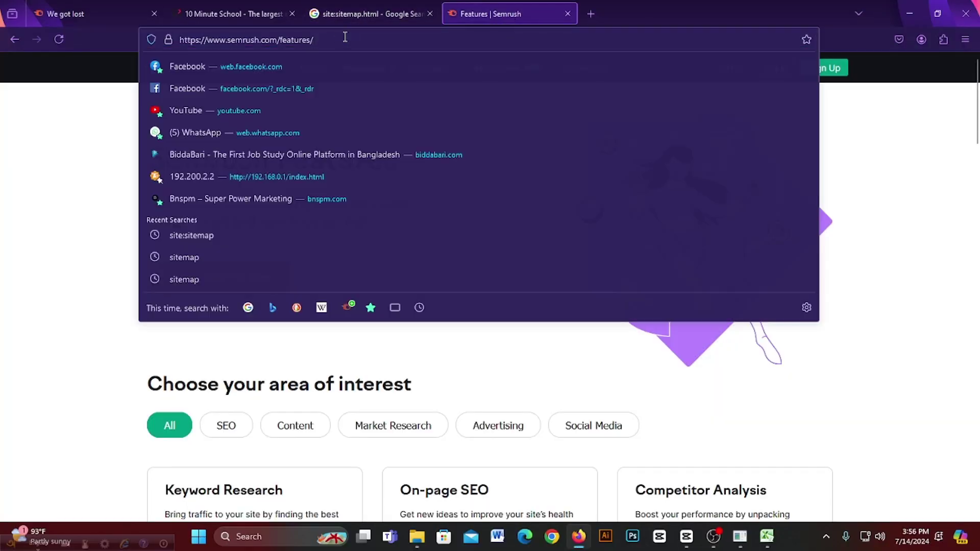
key("BackSpace")
key("BackSpace")
key("BackSpace")
key("BackSpace")
key("BackSpace")
key("BackSpace")
key("BackSpace")
key("BackSpace")
key("BackSpace")
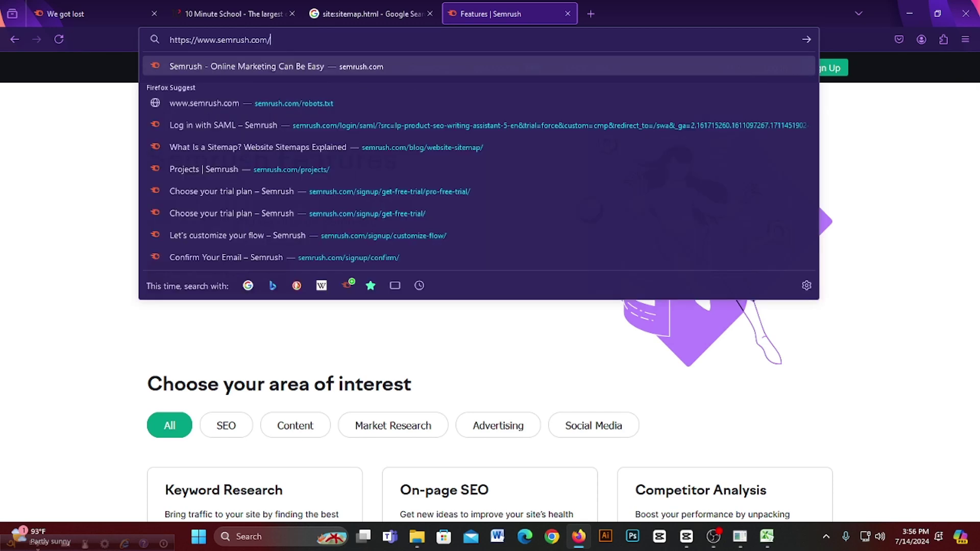
key("Return")
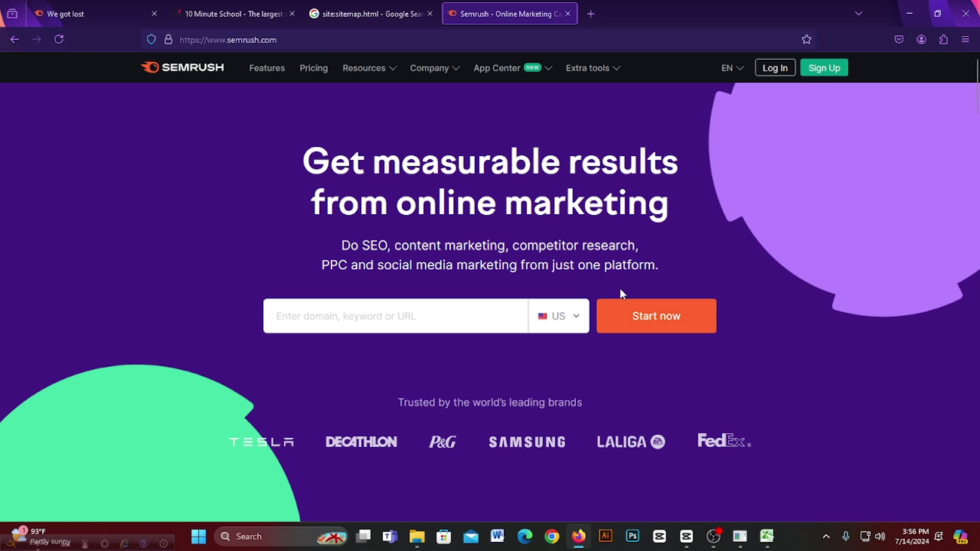
left_click(767, 536)
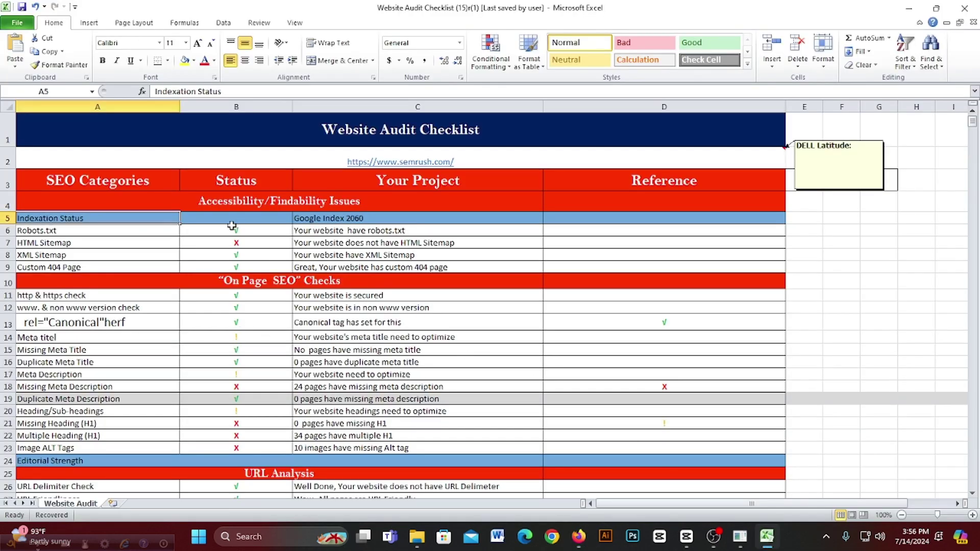
left_click(579, 536)
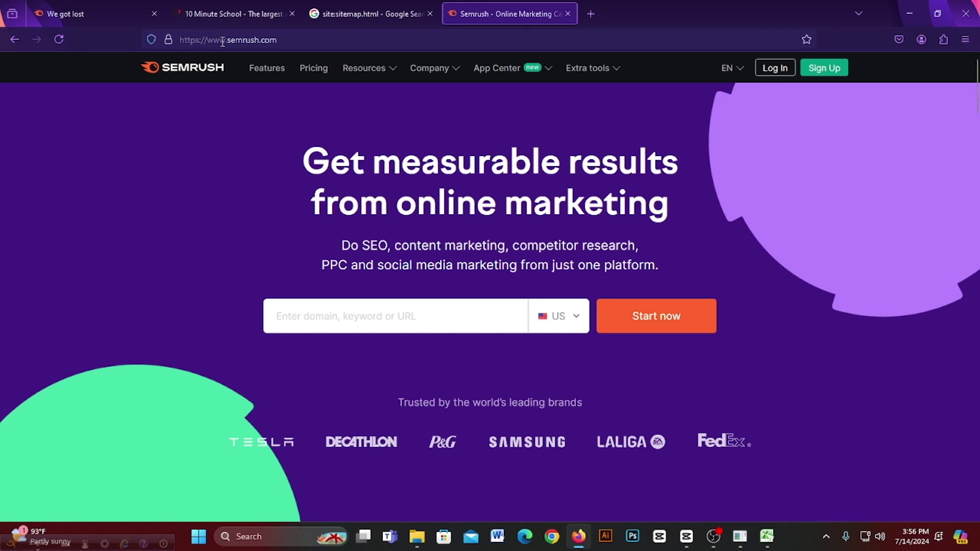
left_click_drag(225, 43, 177, 41)
key("BackSpace")
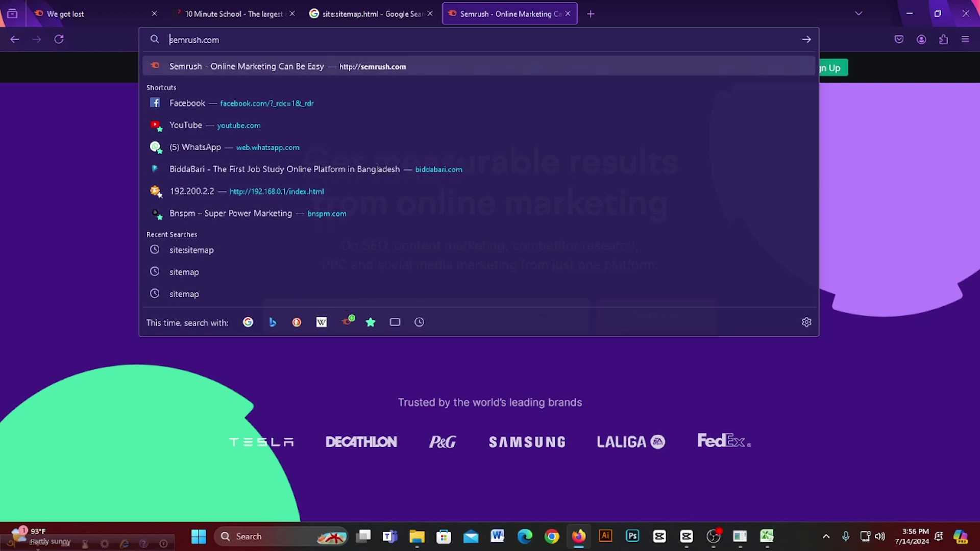
mouse_move(332, 28)
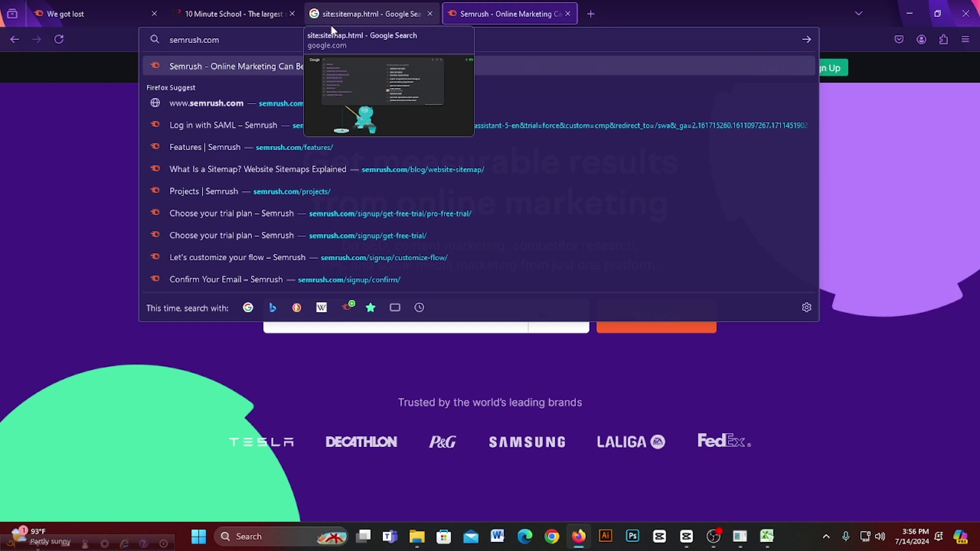
type("site")
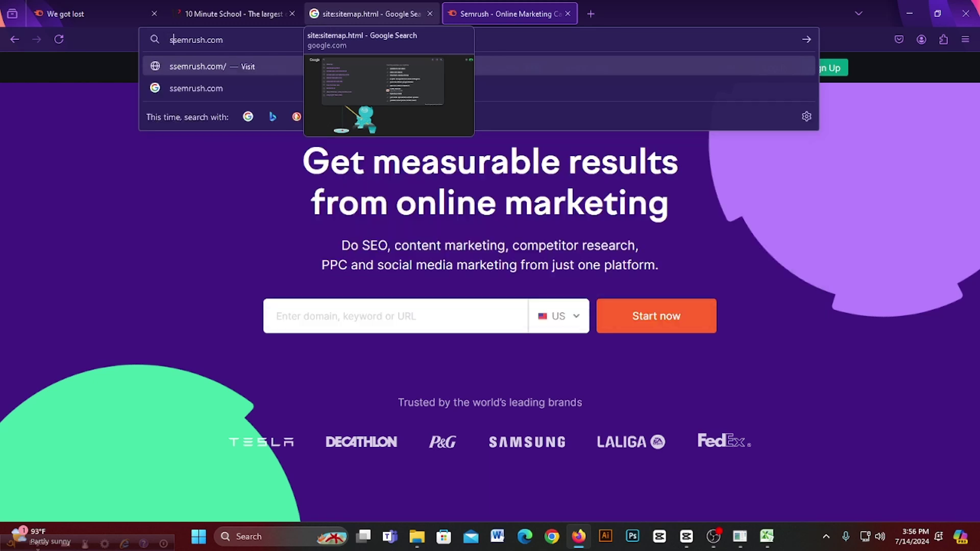
type(":")
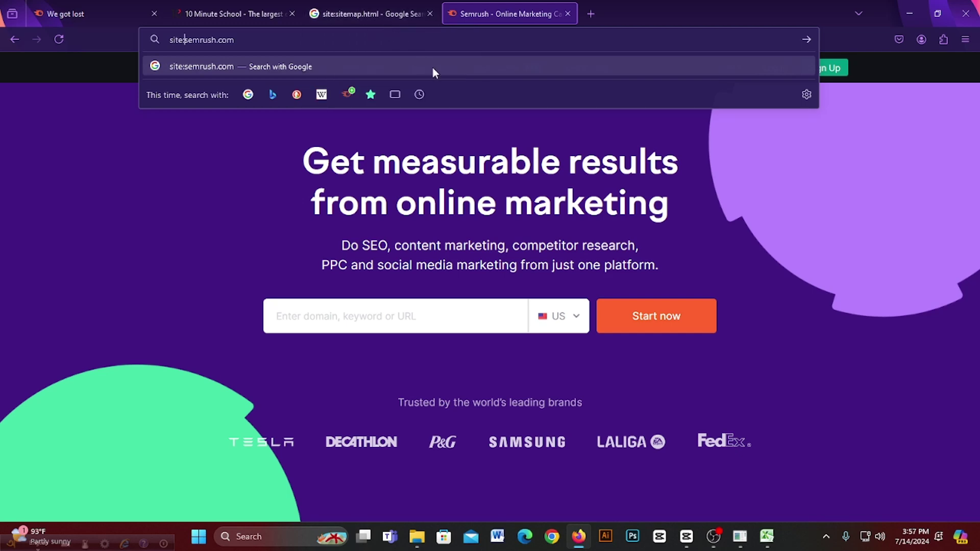
key("Return")
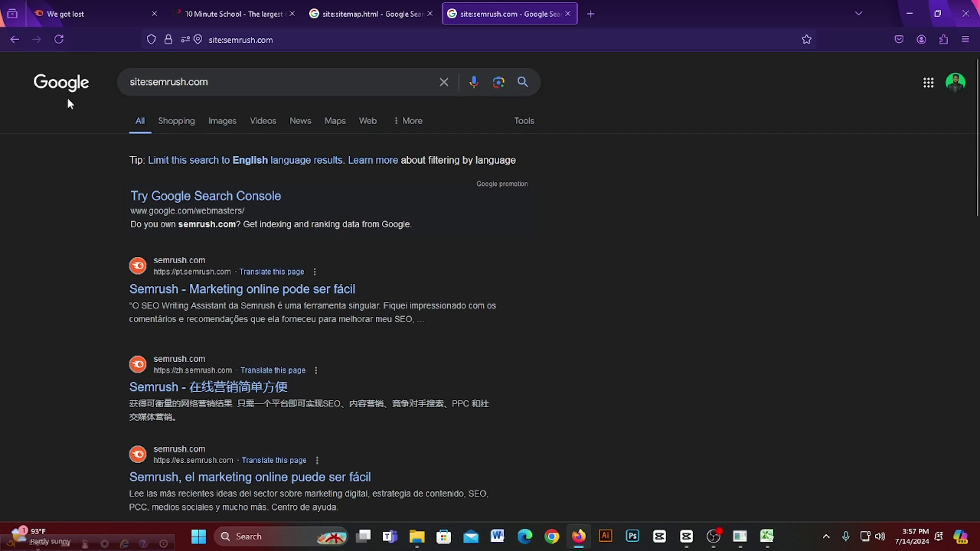
Step: Show the Google search tools and highlight the result count for site:semrush.com
left_click(524, 121)
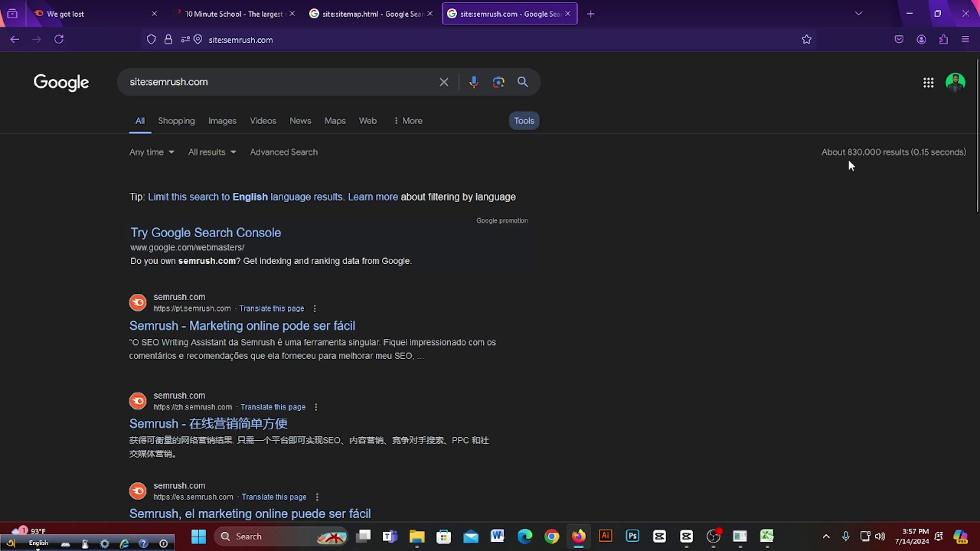
left_click_drag(821, 152, 860, 152)
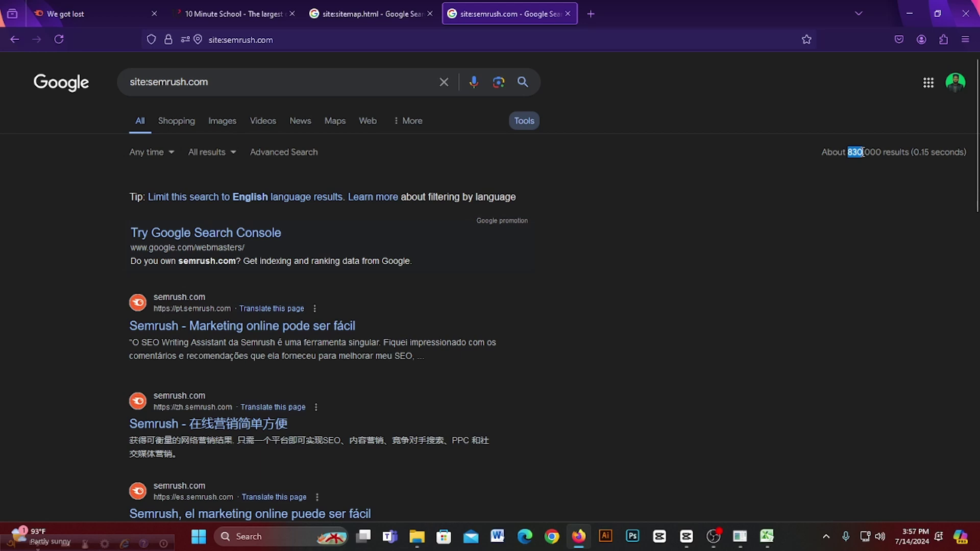
mouse_move(863, 153)
left_mouse_down()
mouse_move(849, 152)
mouse_move(861, 149)
left_mouse_up()
left_click(862, 154)
left_click(884, 182)
left_click_drag(850, 153, 884, 148)
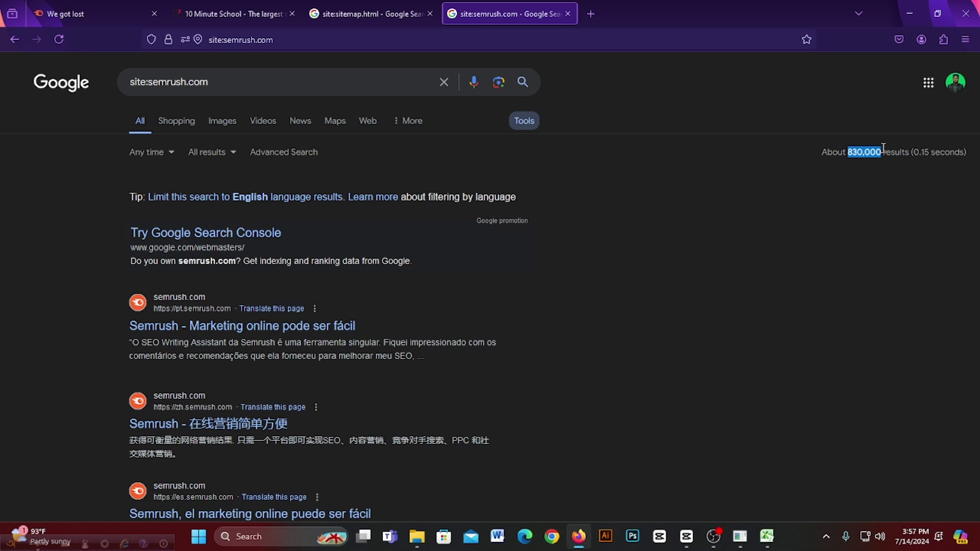
left_click_drag(891, 152, 851, 156)
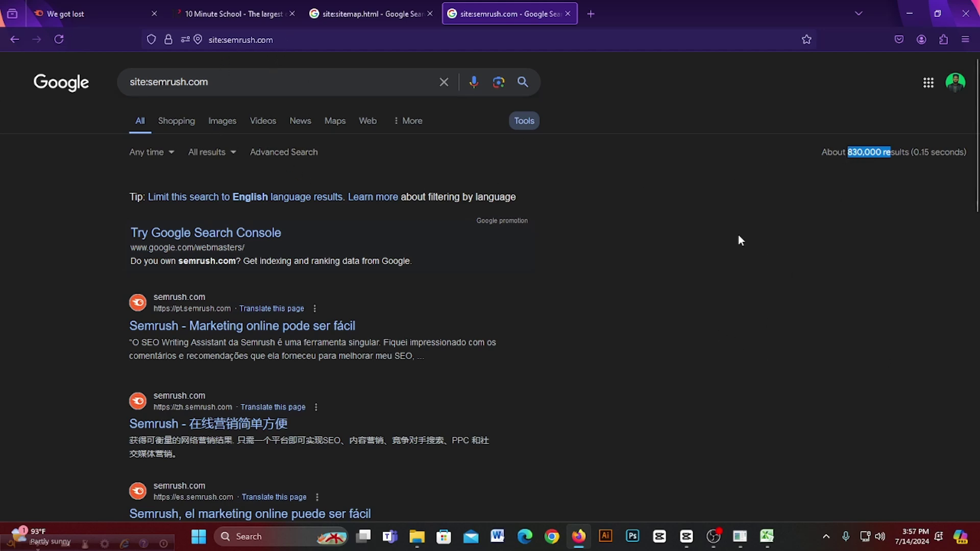
Step: Look through the indexed Semrush pages listed in the Google results, including the different language versions
scroll(191, 346, "down", 10)
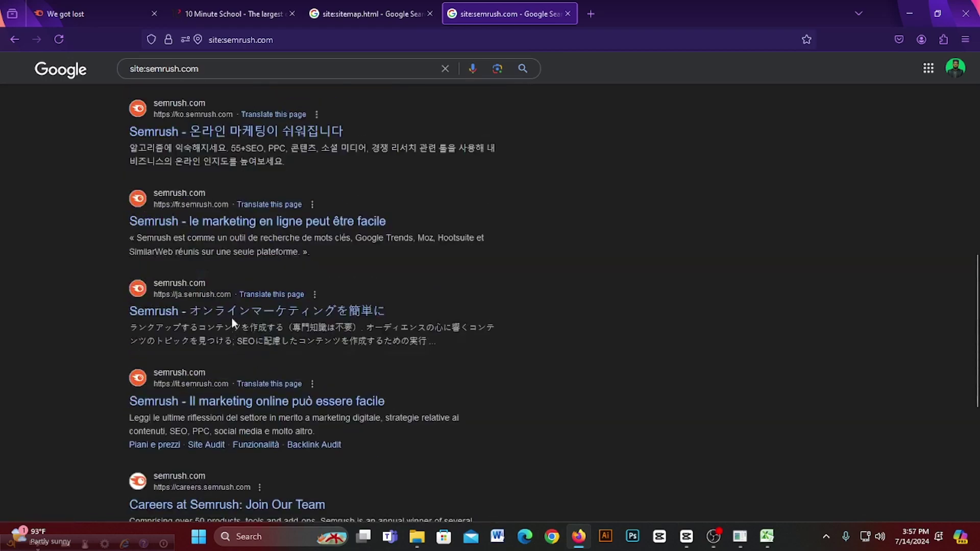
scroll(231, 317, "up", 3)
scroll(245, 332, "down", 5)
scroll(260, 357, "up", 4)
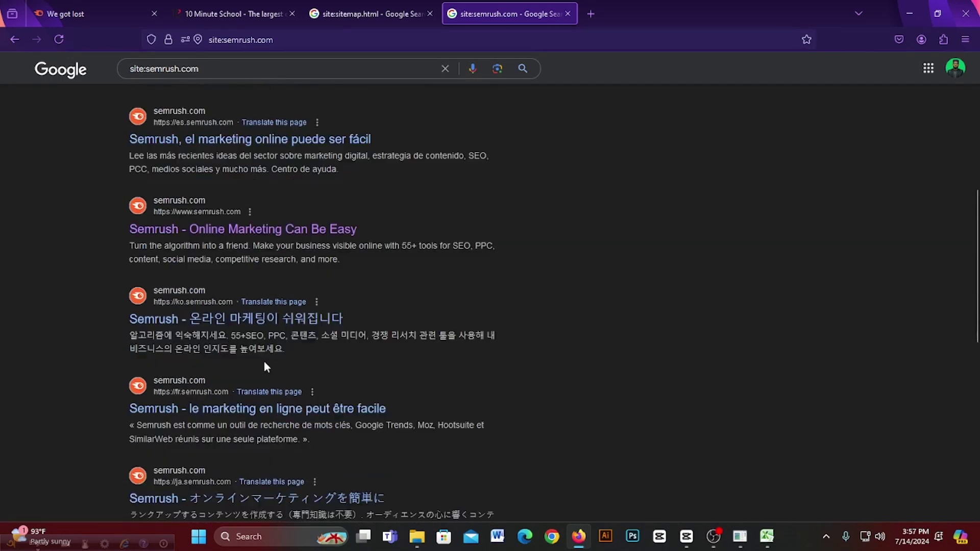
Step: Switch to the Excel checklist and change the Indexation Status project entry to Google Index 830
scroll(264, 367, "up", 5)
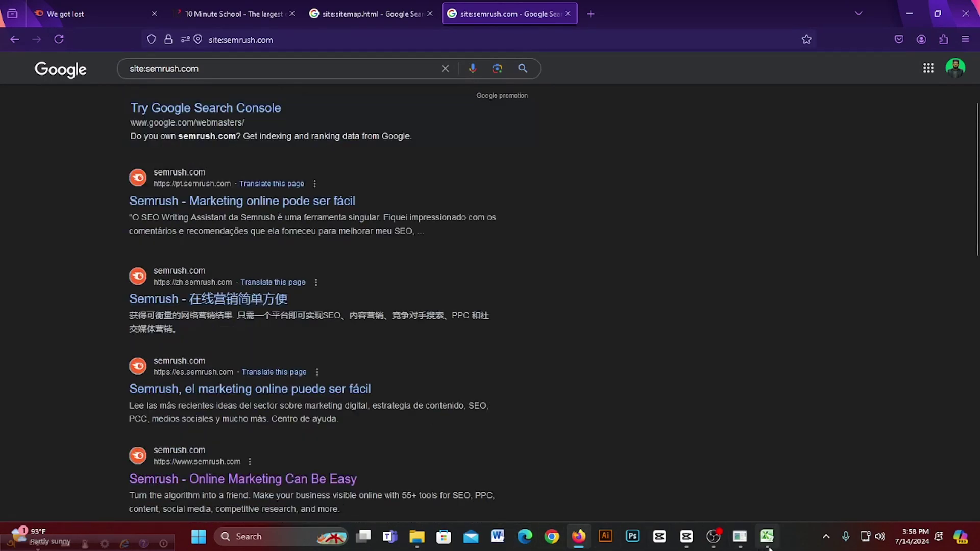
left_click(768, 547)
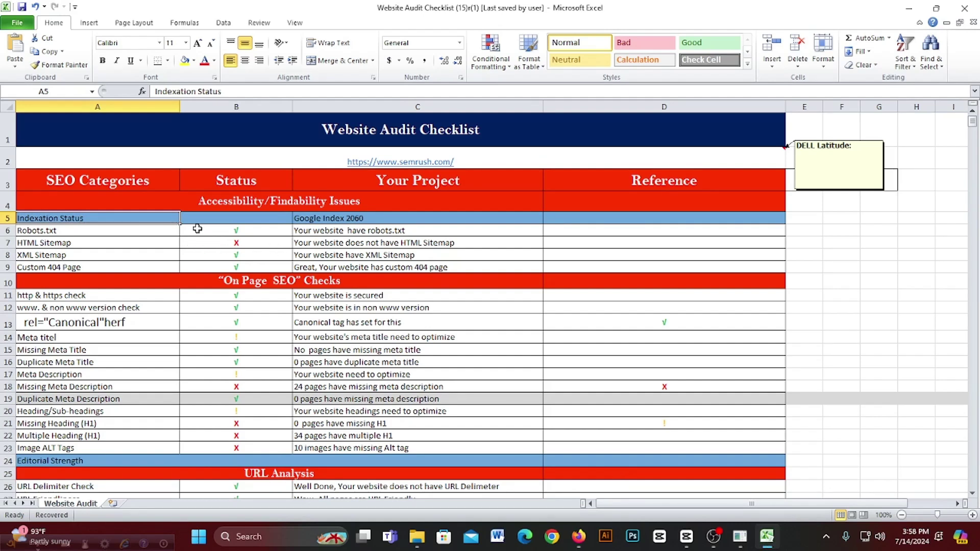
left_click(349, 219)
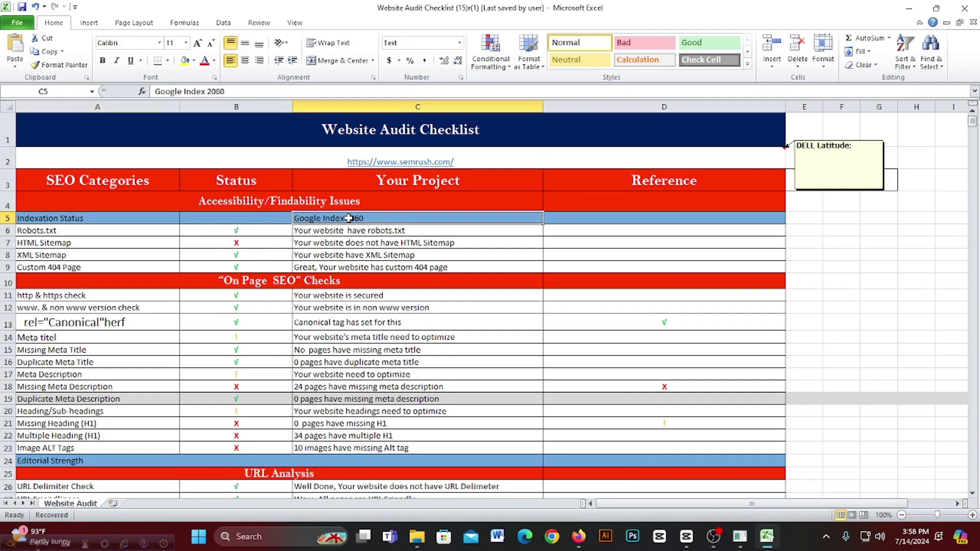
double_click(373, 219)
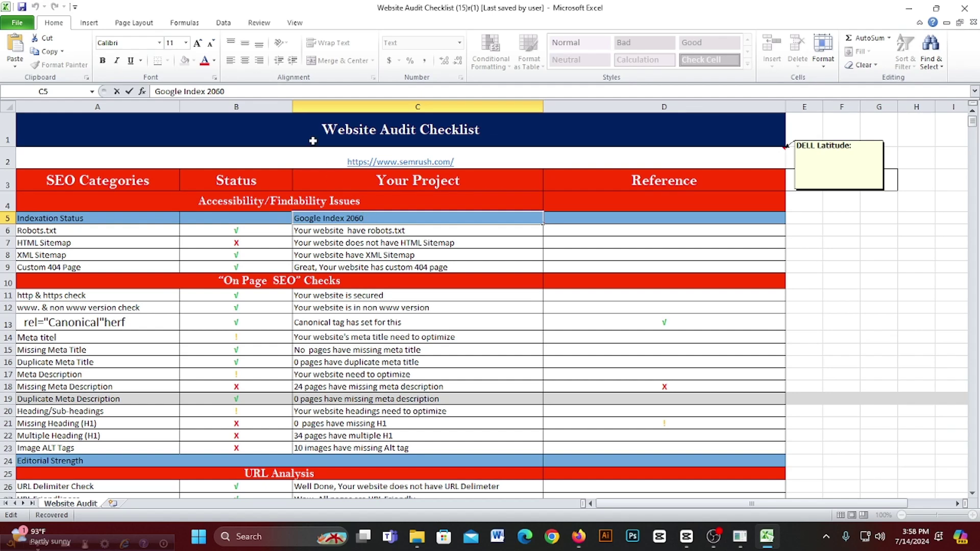
left_click_drag(225, 91, 209, 91)
type("830")
left_click(451, 239)
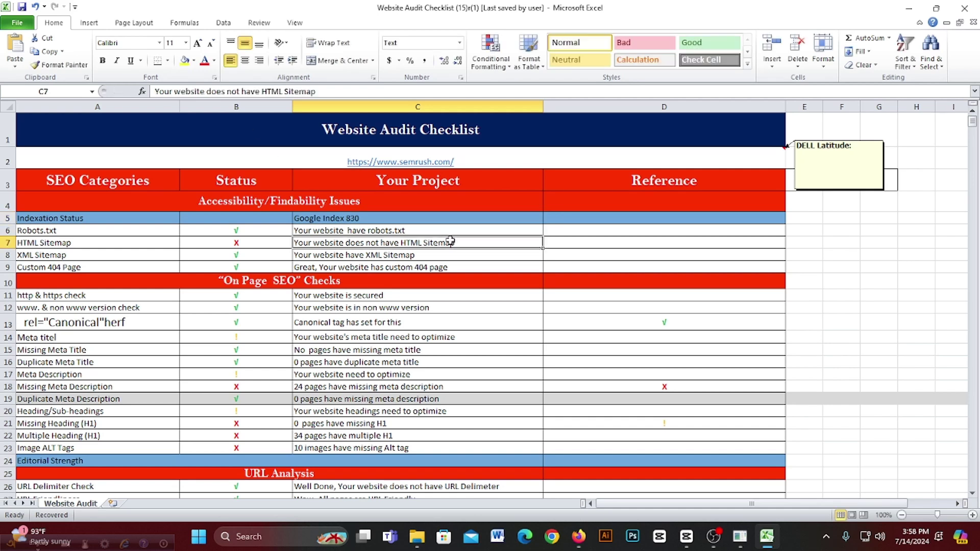
Step: Review the HTML Sitemap, XML Sitemap and Custom 404 Page rows in the checklist's Accessibility/Findability section
left_click(59, 243)
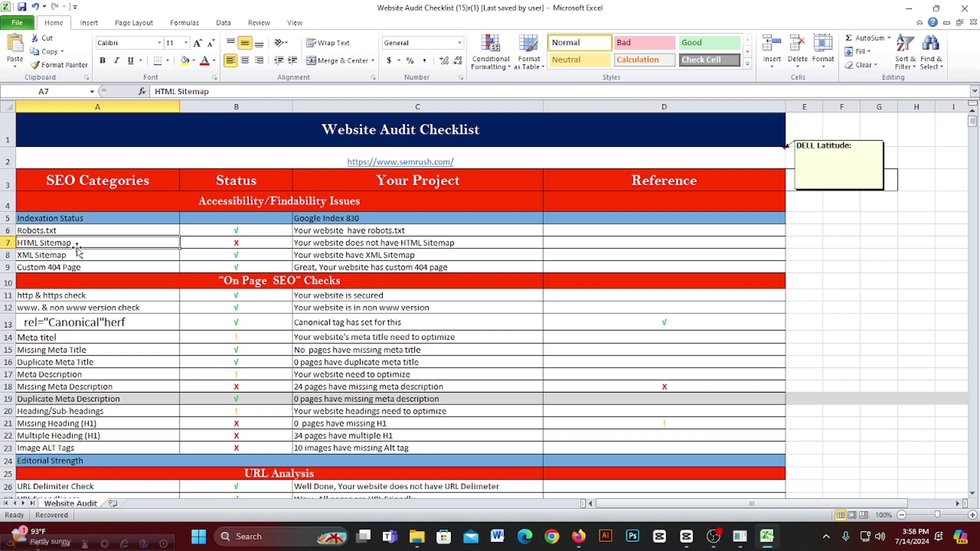
left_click(82, 265)
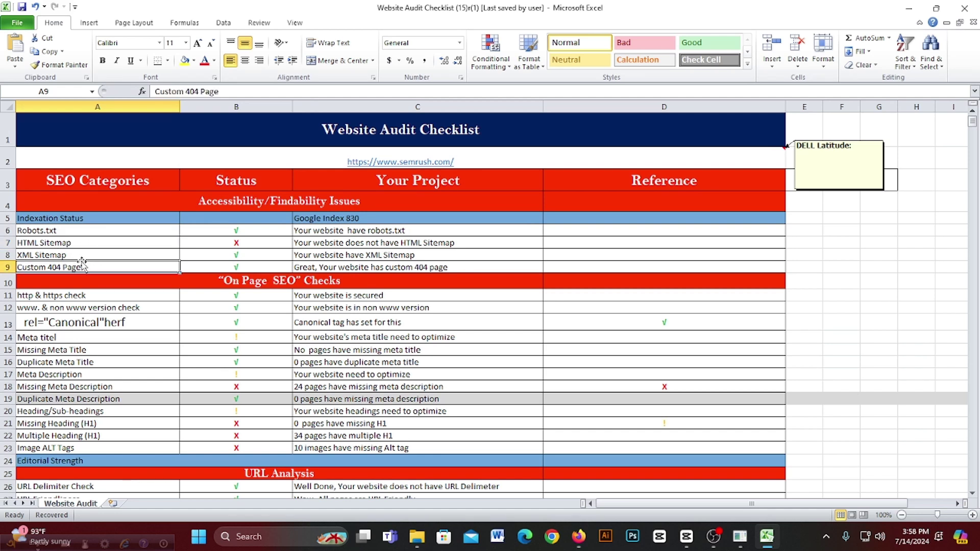
left_click(37, 253)
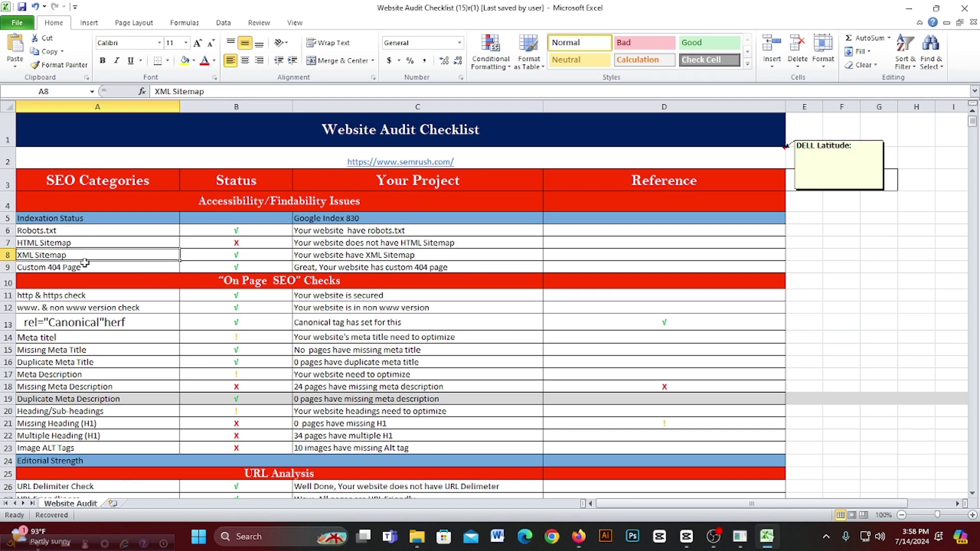
left_click(63, 244)
left_click(68, 254)
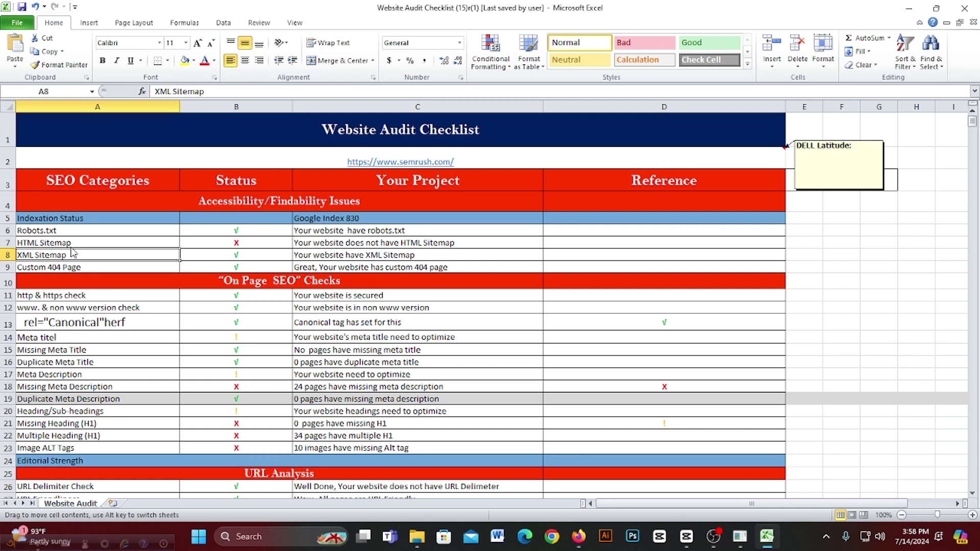
left_click(67, 243)
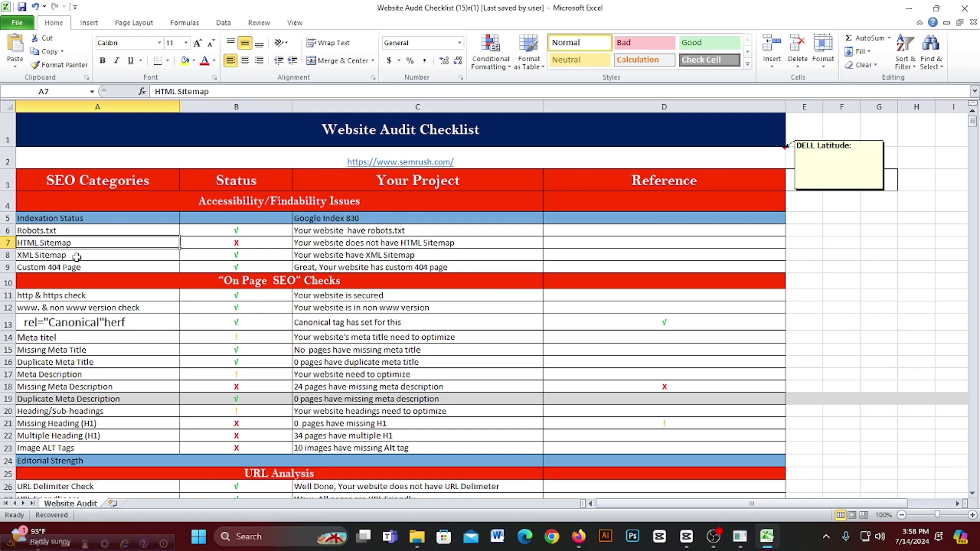
left_click(76, 257)
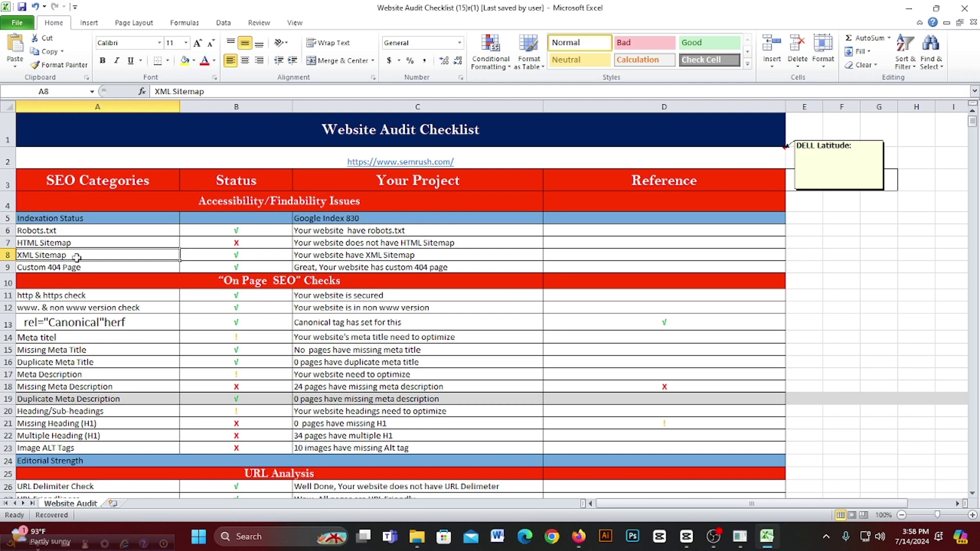
left_click(78, 245)
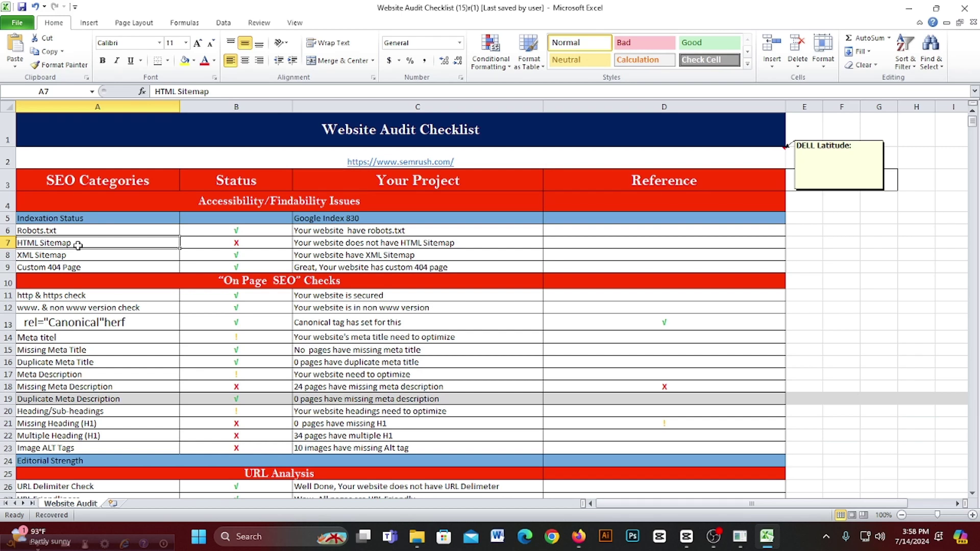
left_click(399, 245)
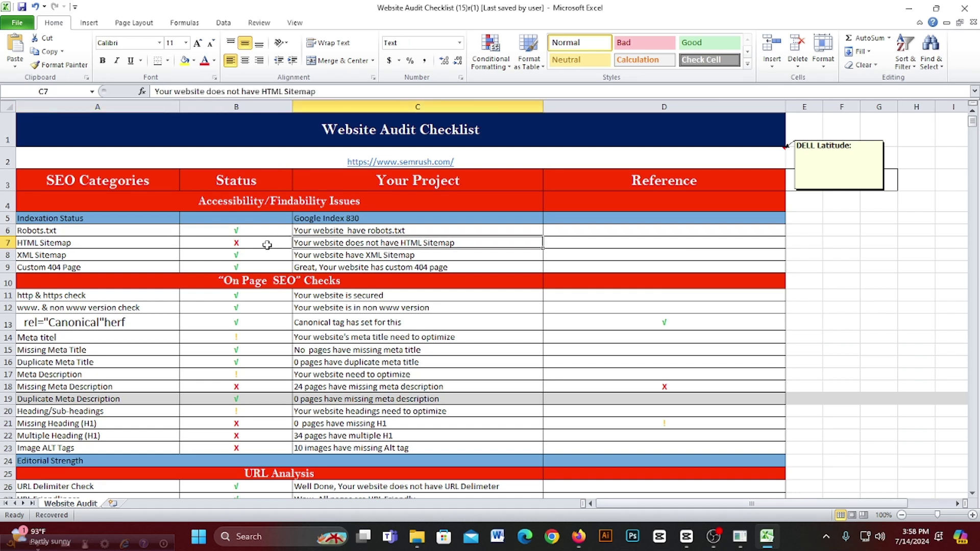
left_click(140, 242)
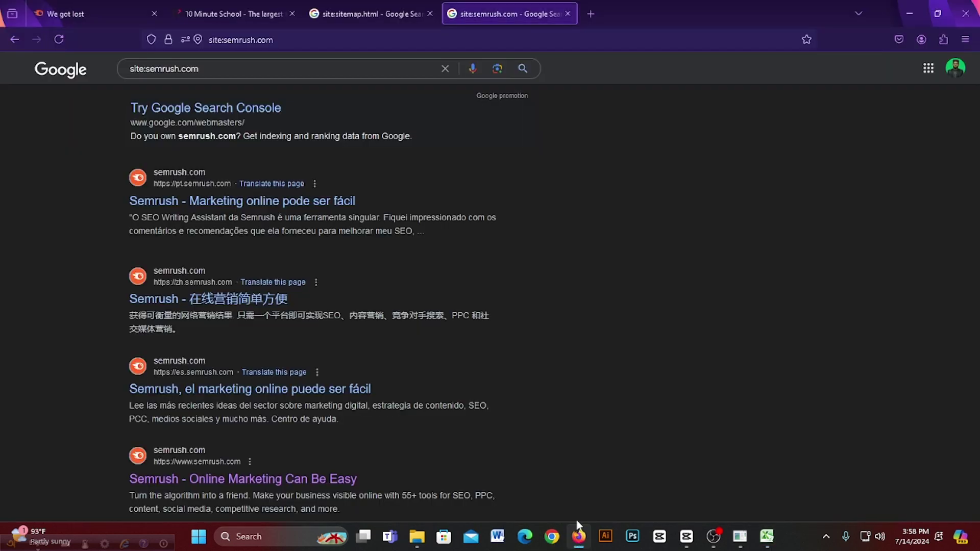
Step: Return to Firefox, remove site: from the Google query to search for semrush.com, and open the Semrush home page
left_click(579, 536)
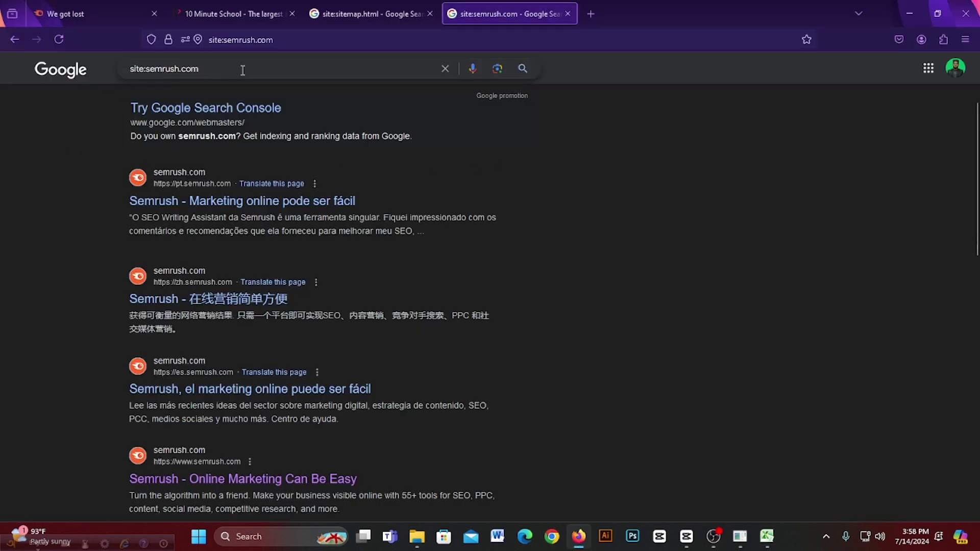
left_click_drag(147, 68, 116, 68)
key("BackSpace")
key("Return")
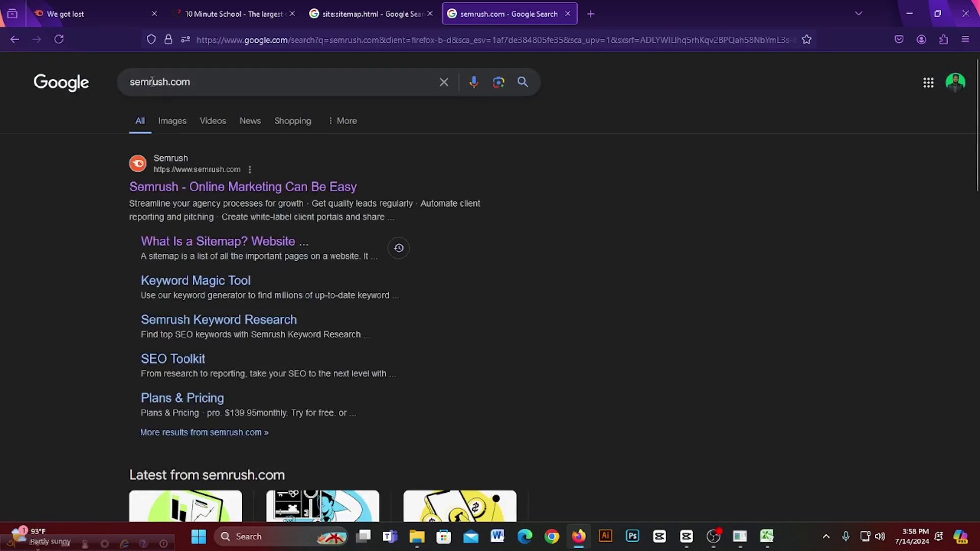
left_click(210, 174)
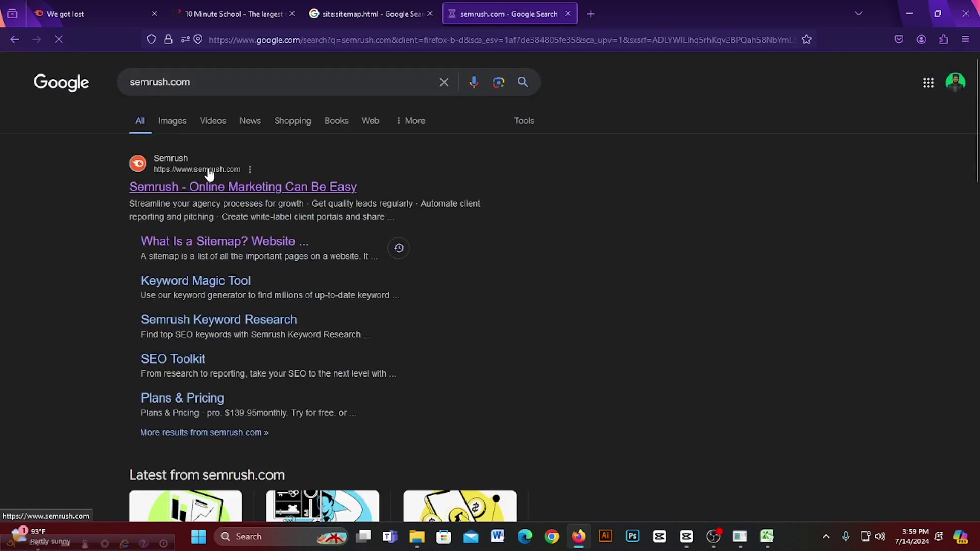
left_click(290, 40)
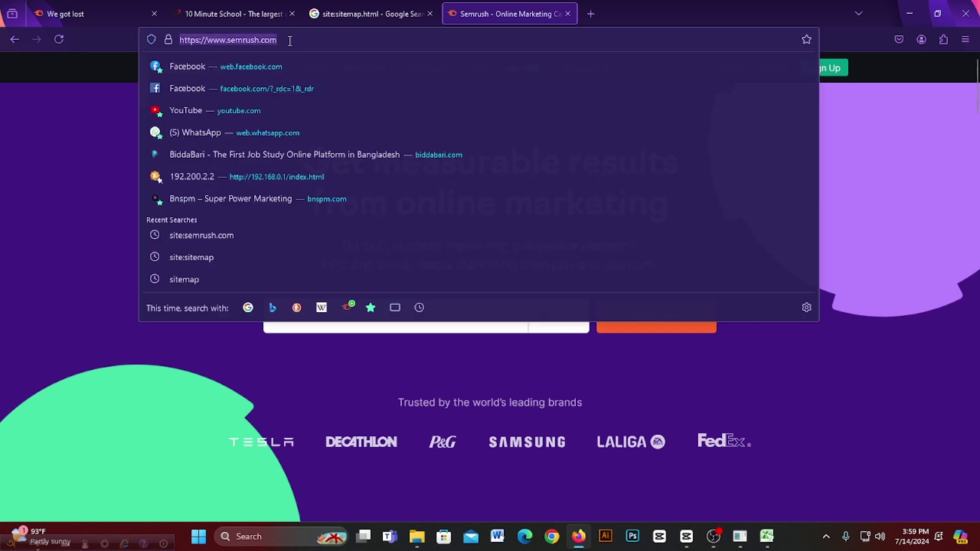
left_click(290, 41)
type("/")
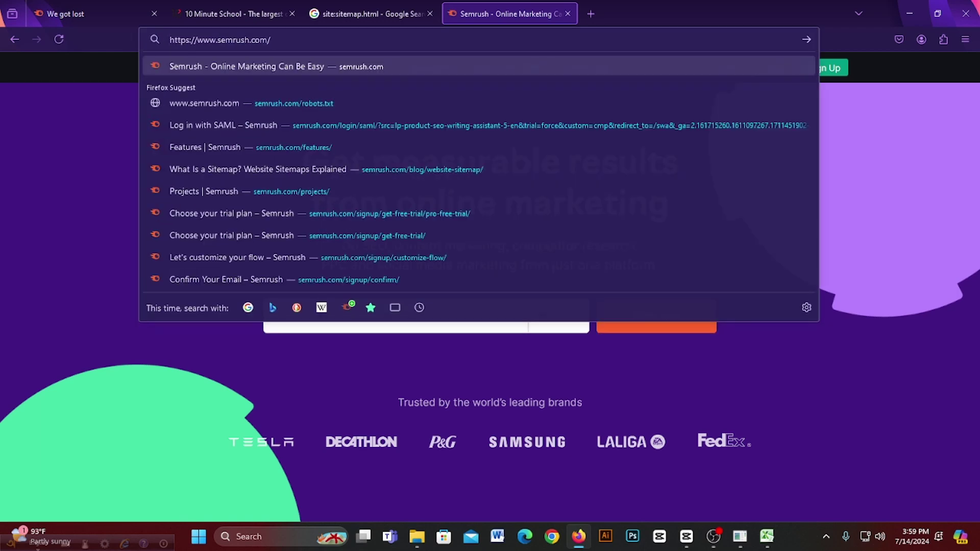
type("si")
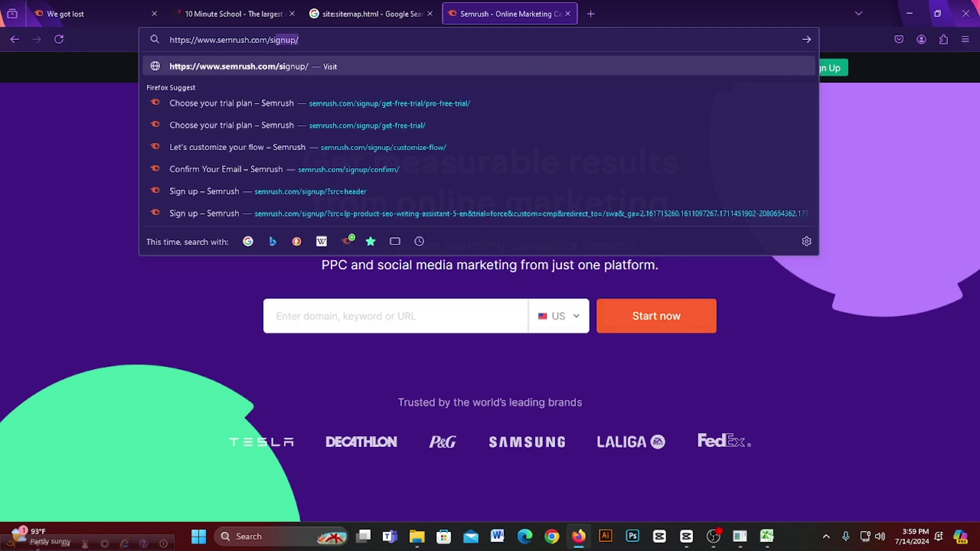
type("te")
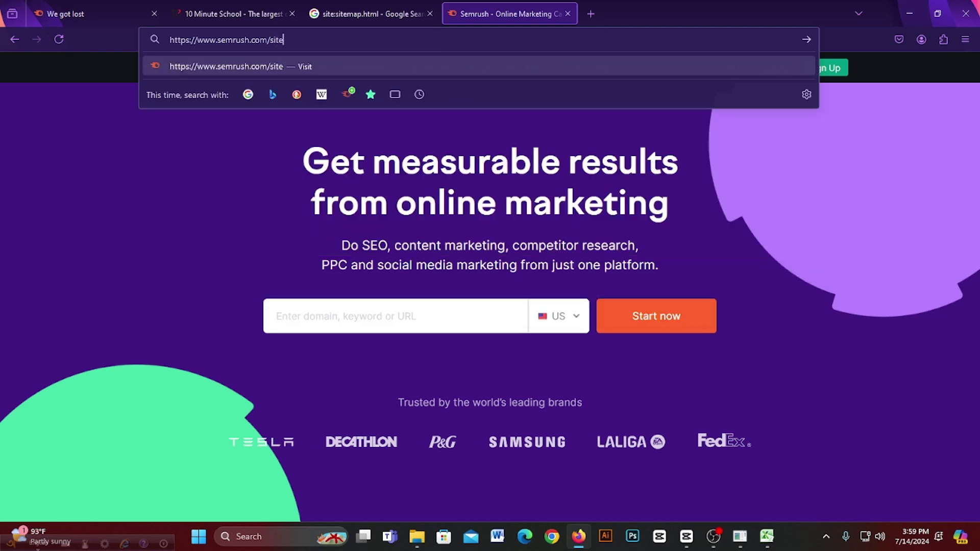
type("map.html")
key("Return")
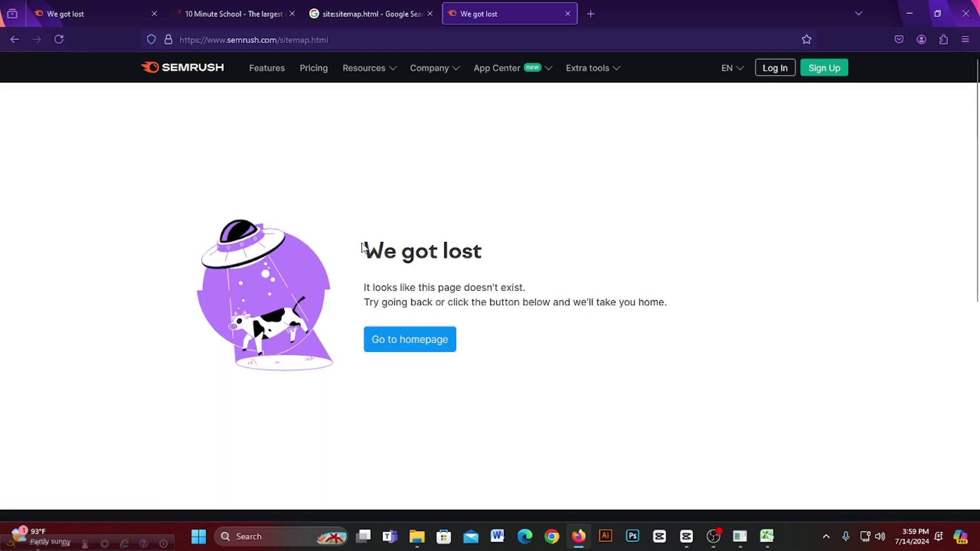
Step: Examine the page returned for sitemap.html by highlighting its heading and message text, then clear the highlighting
left_click_drag(363, 249, 516, 255)
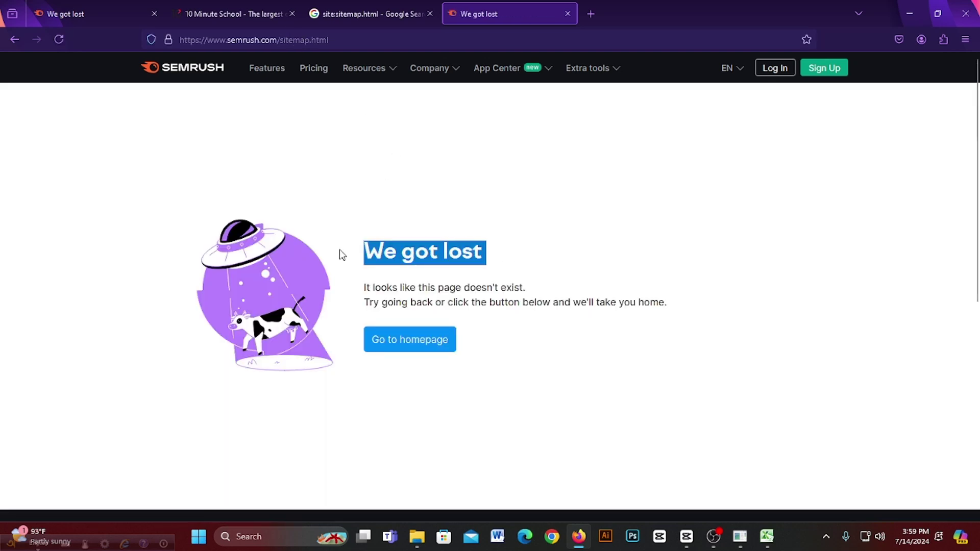
left_click(607, 268)
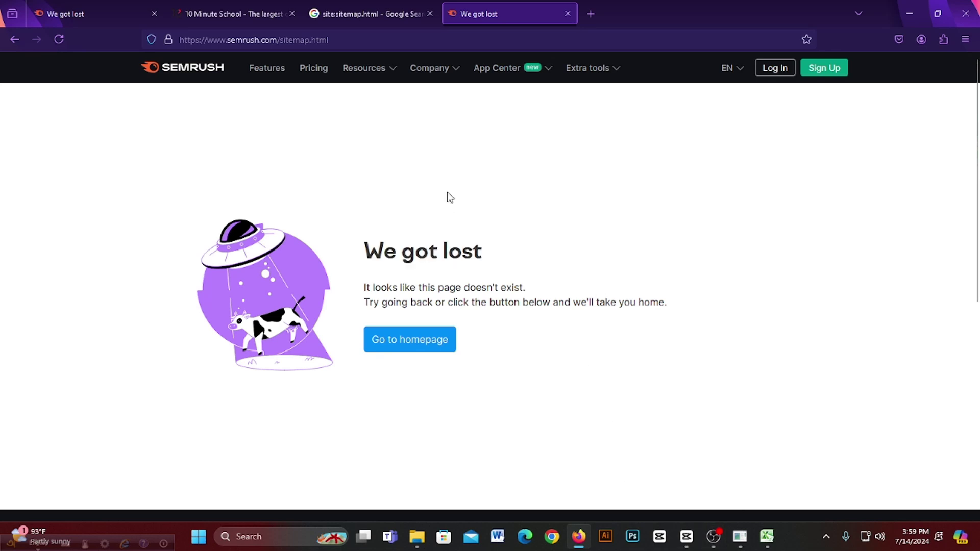
left_click_drag(243, 178, 645, 411)
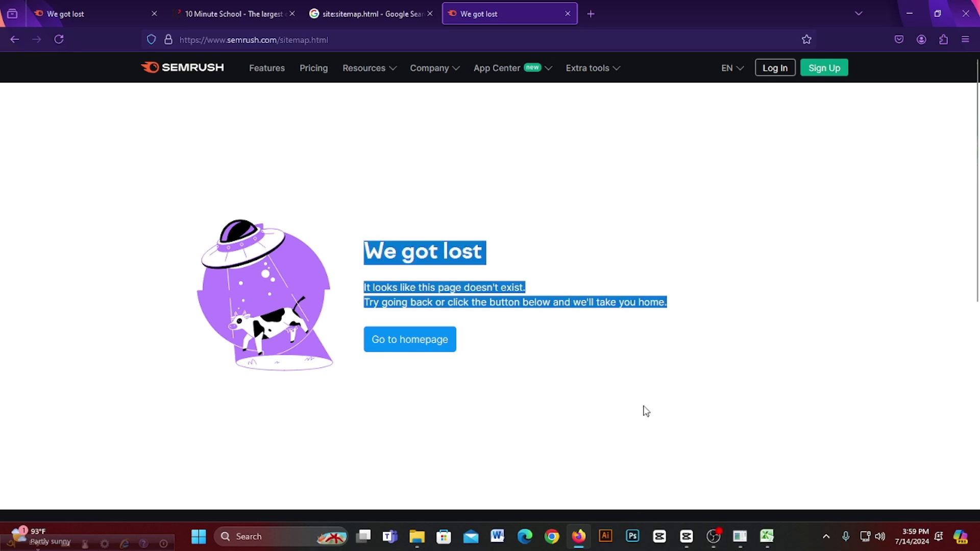
left_click(351, 40)
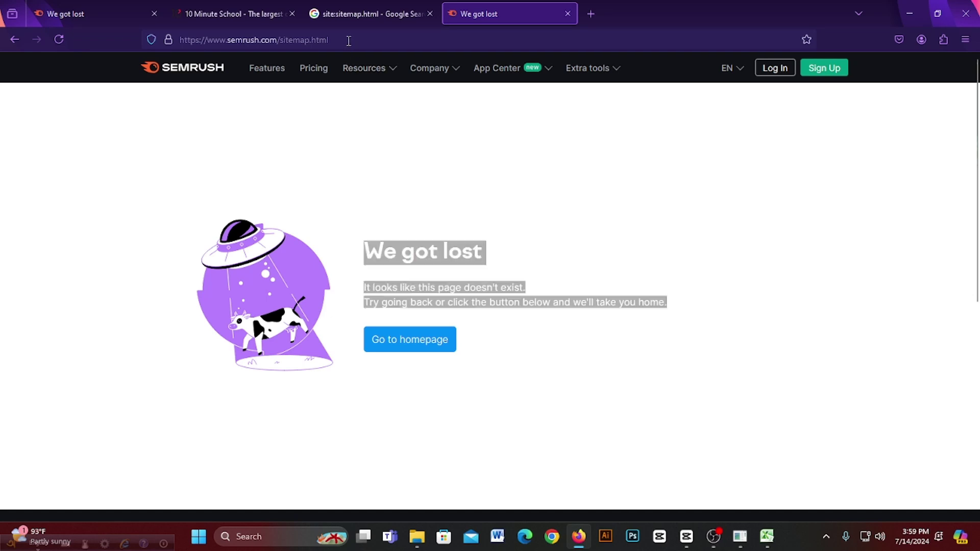
left_click(417, 40)
left_click(749, 161)
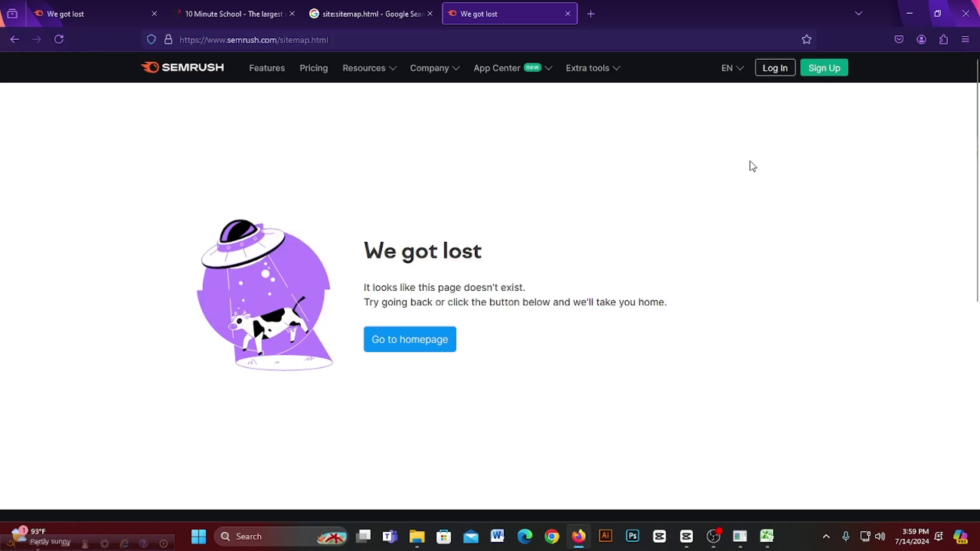
left_click(358, 39)
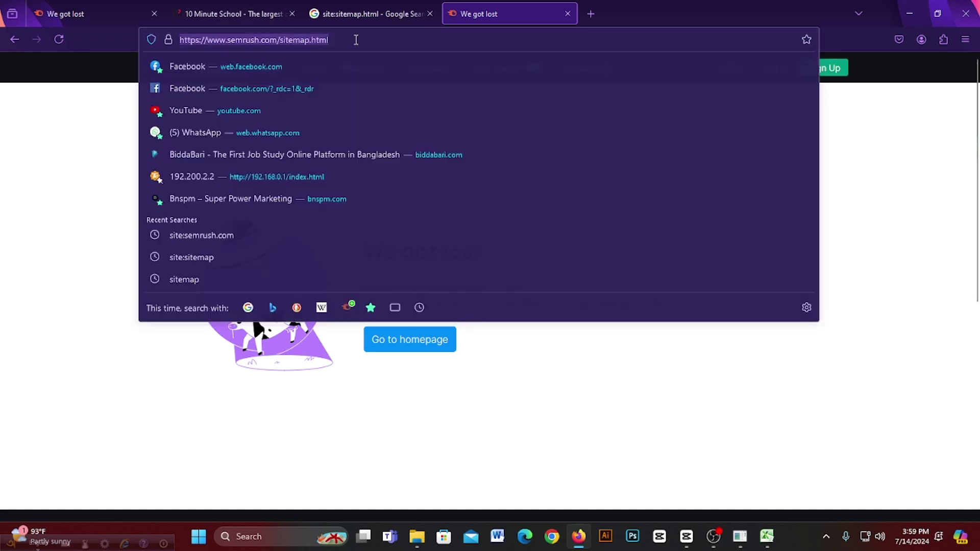
key("Right")
key("BackSpace")
key("BackSpace")
key("BackSpace")
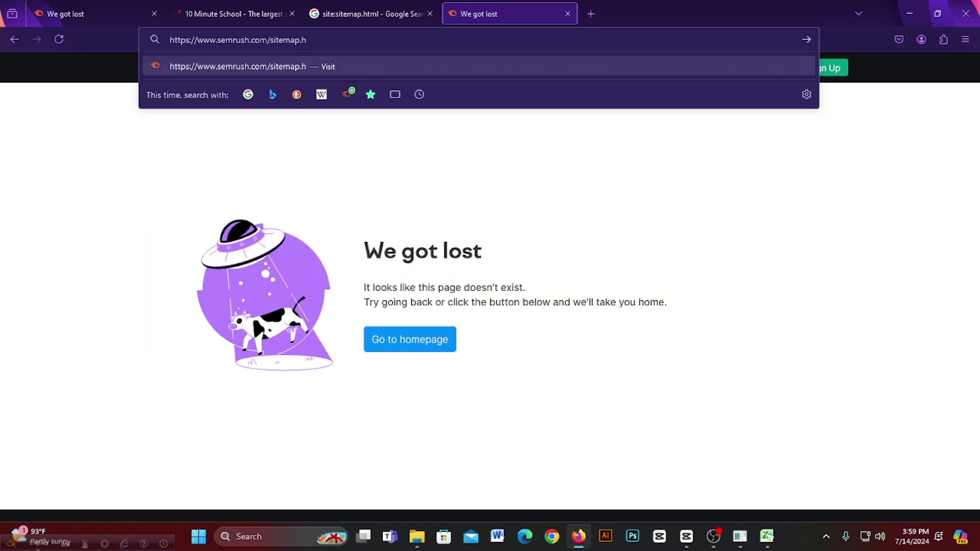
key("BackSpace")
key("BackSpace")
key("Return")
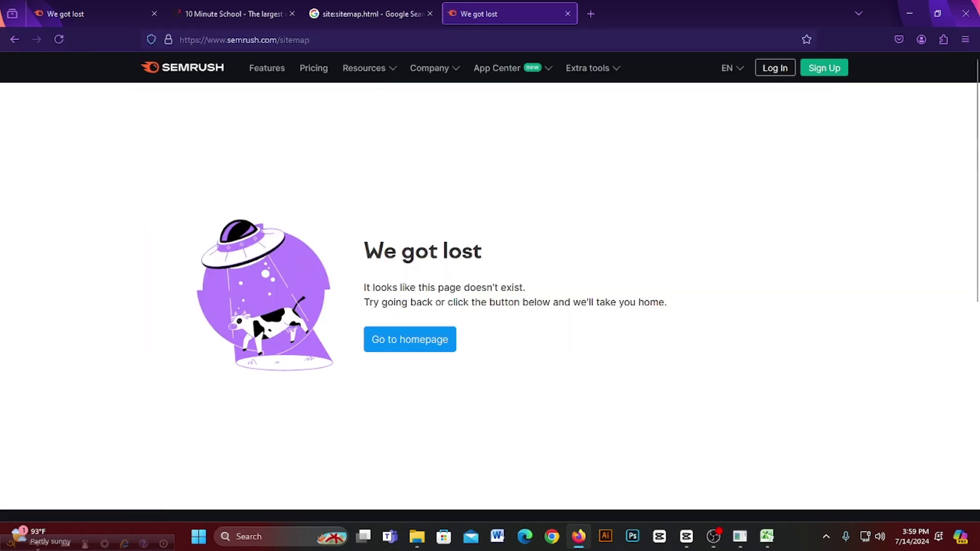
Step: Look through the footer links of the semrush.com/sitemap page for a sitemap link
scroll(477, 203, "down", 2)
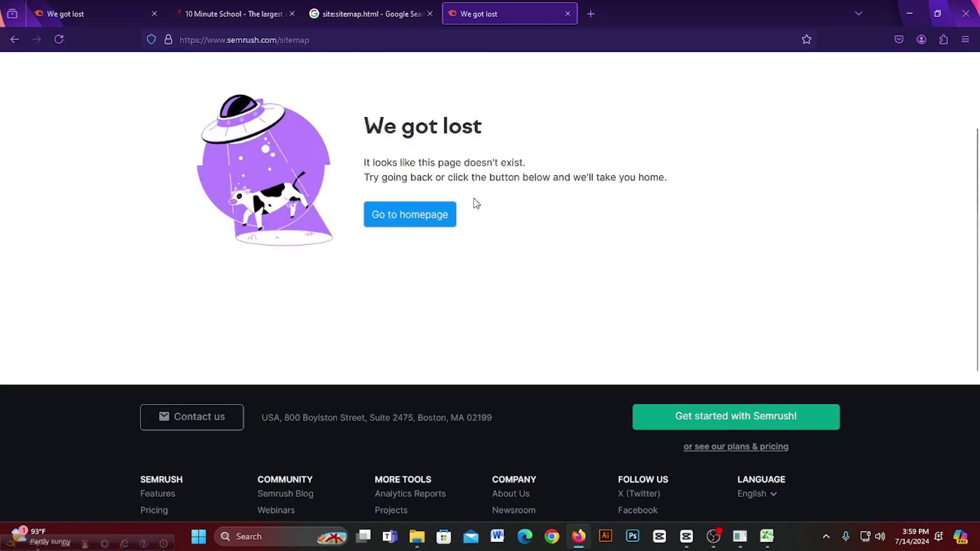
scroll(589, 213, "down", 4)
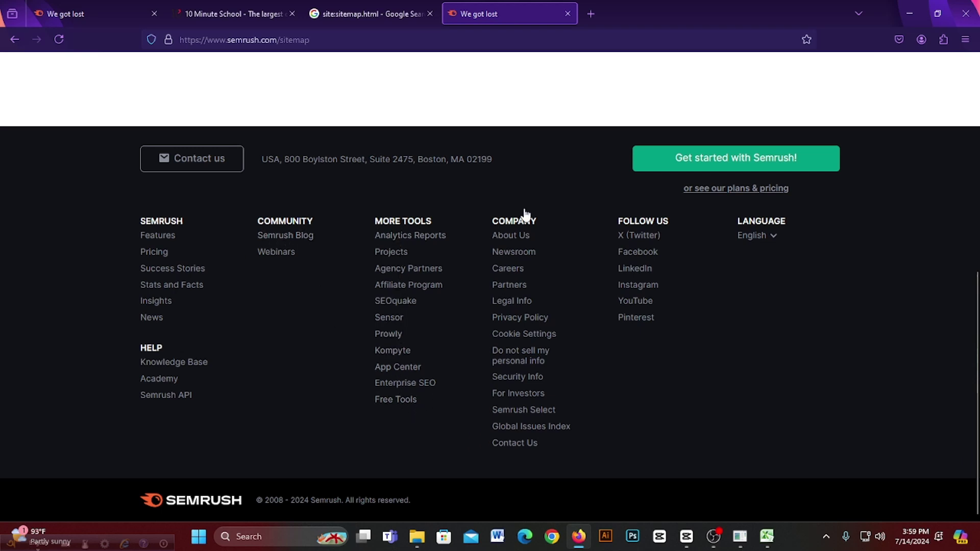
scroll(498, 267, "up", 5)
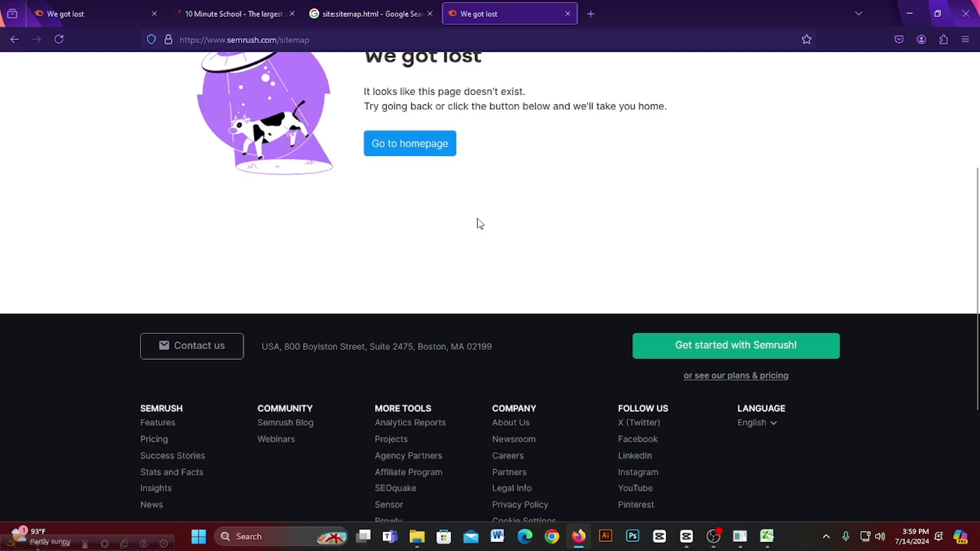
scroll(511, 349, "up", 3)
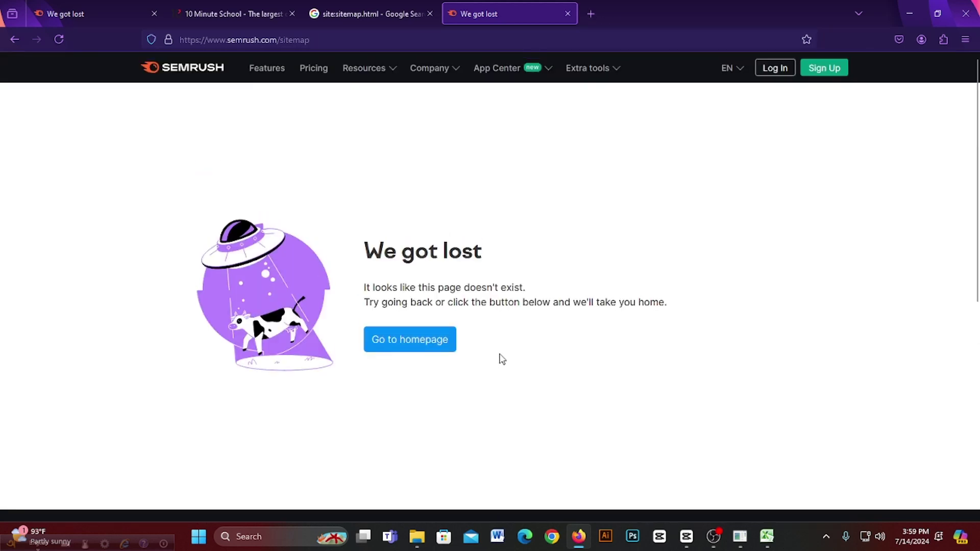
Step: Leave the missing semrush.com/sitemap page and load the Semrush home page in the same tab
left_click(354, 15)
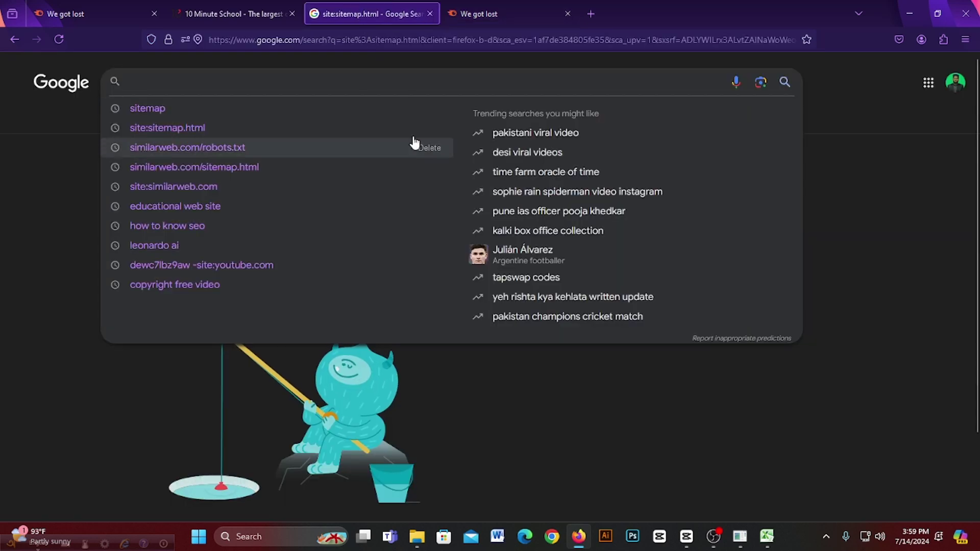
left_click(503, 14)
left_click(335, 37)
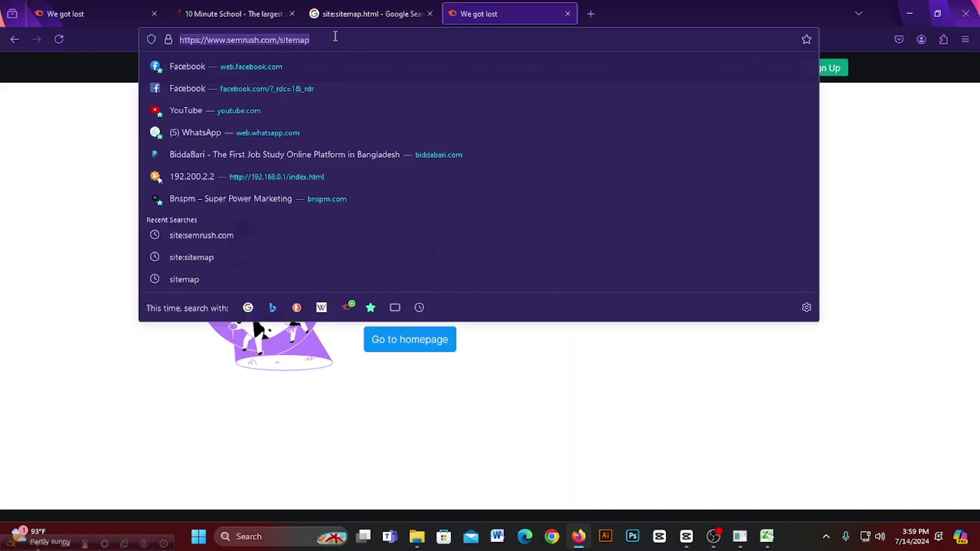
left_click(403, 348)
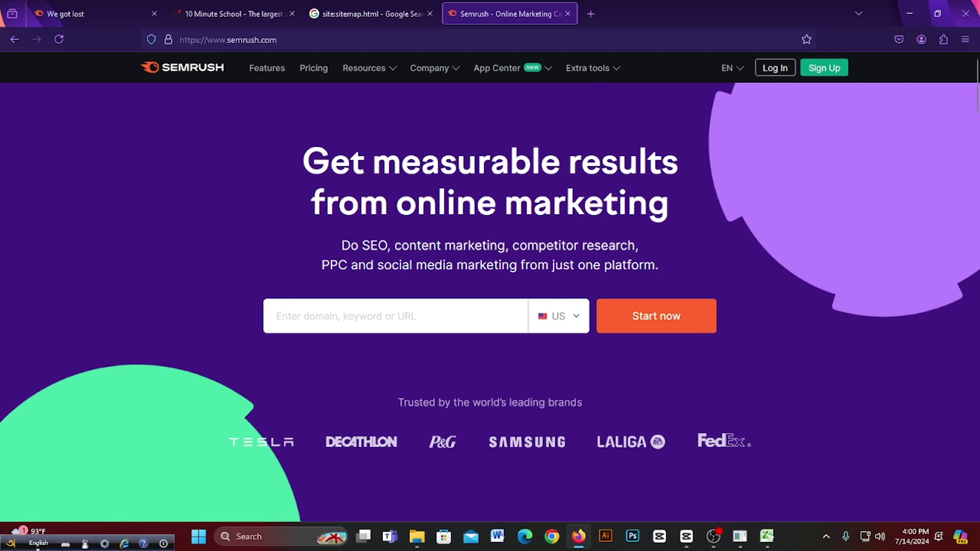
Step: Search Google for "sitemap[ website" in a new browser tab
left_click(592, 15)
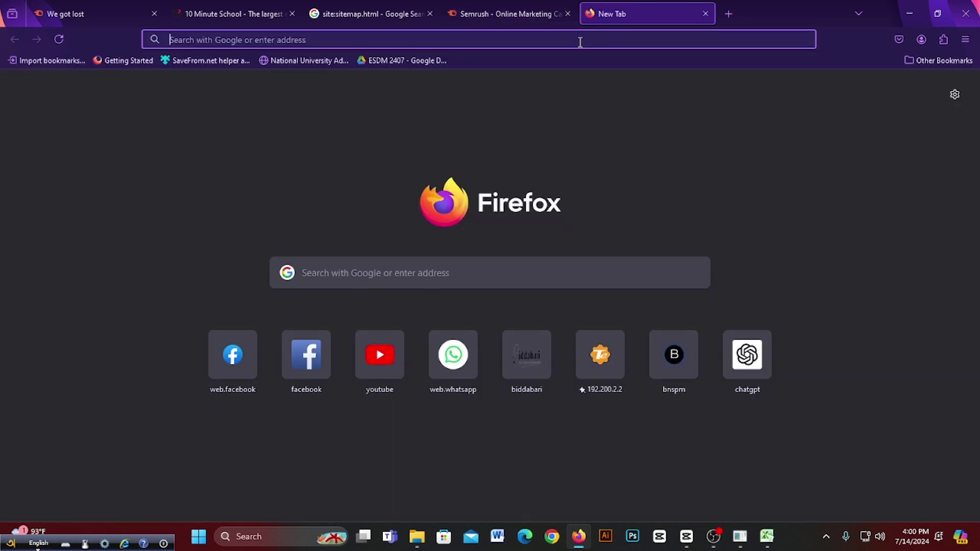
type("sit")
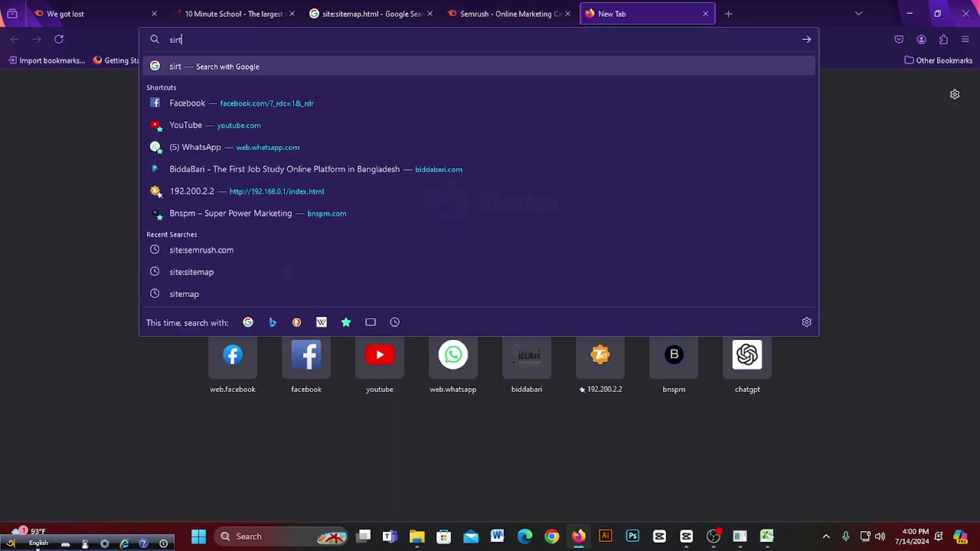
key("BackSpace")
type("te")
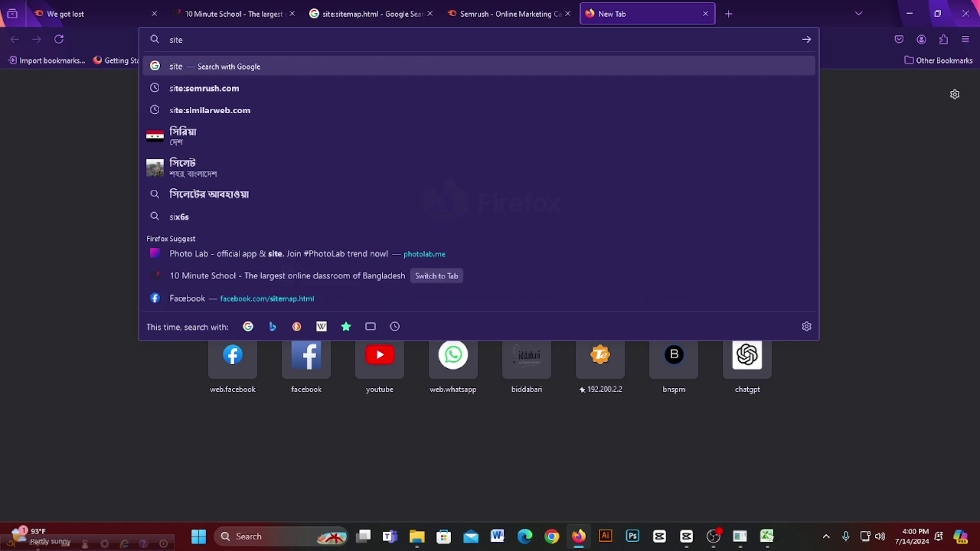
type("map[")
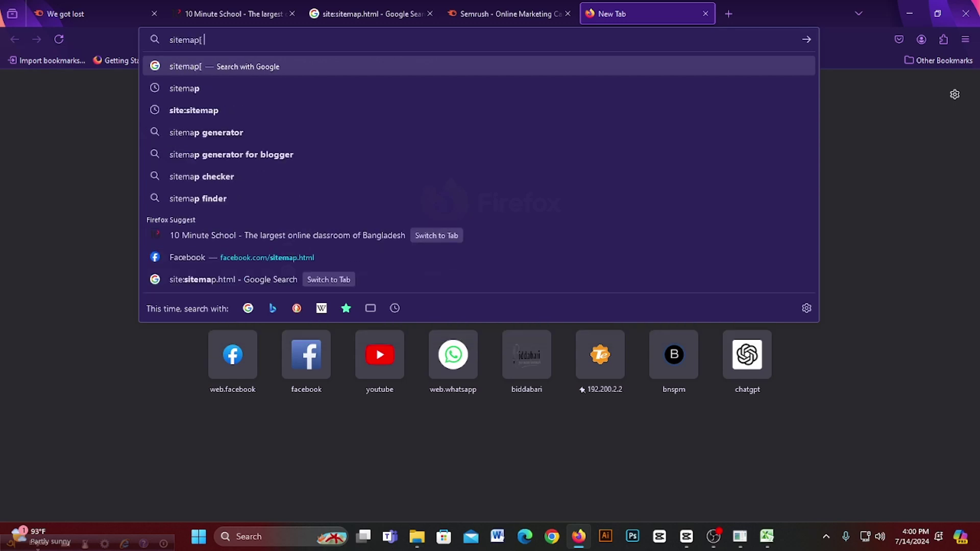
type(" website")
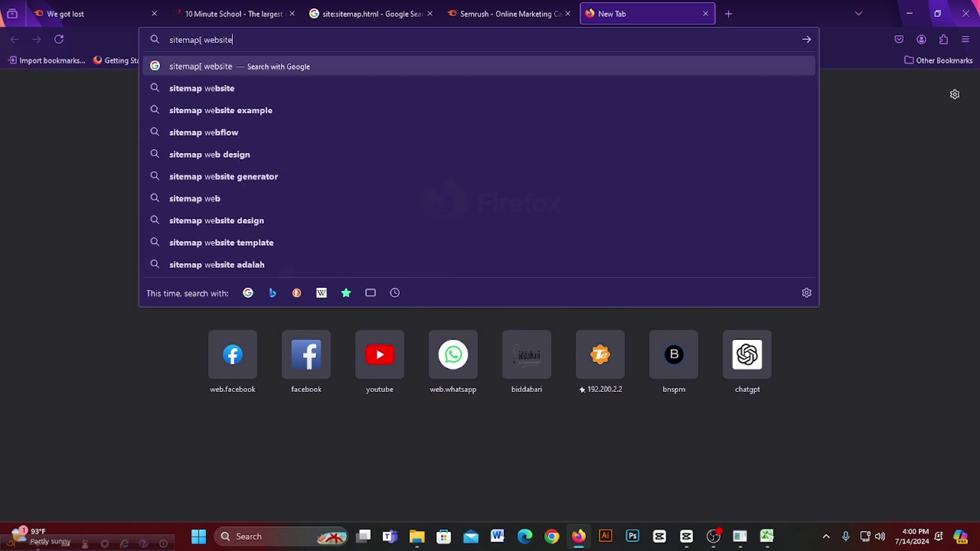
key("Return")
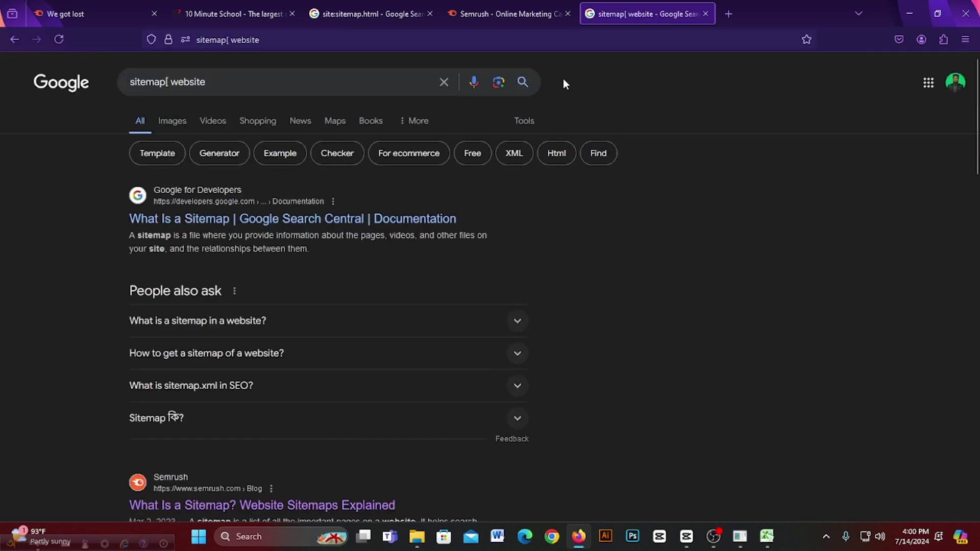
Step: Open the Google Search Central article "What Is a Sitemap", skim it to the end and return to the search results
left_click(198, 220)
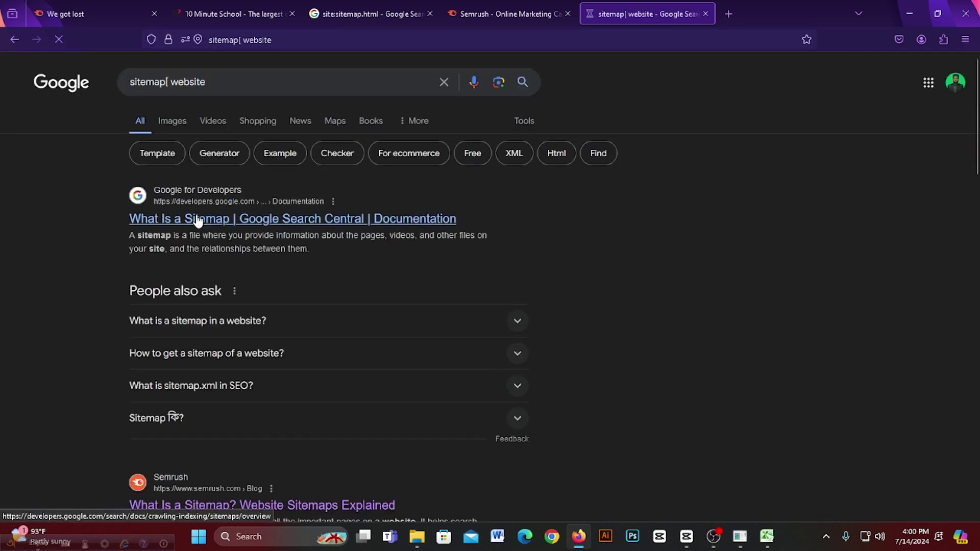
scroll(518, 263, "down", 3)
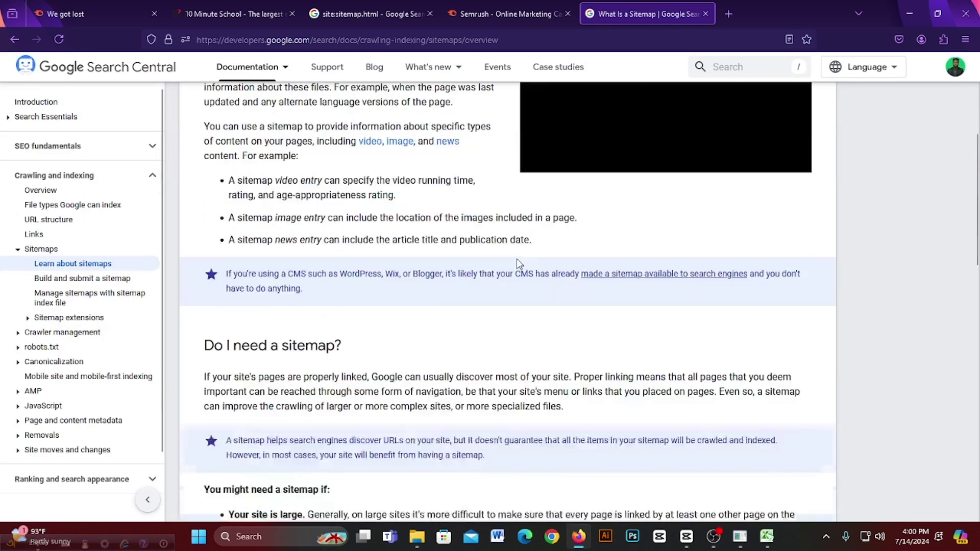
scroll(518, 262, "down", 8)
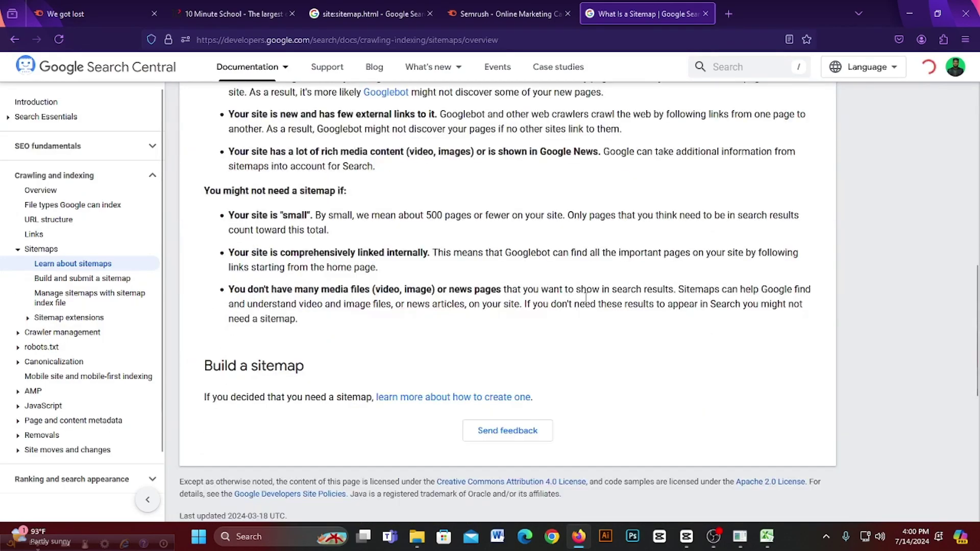
scroll(586, 299, "down", 8)
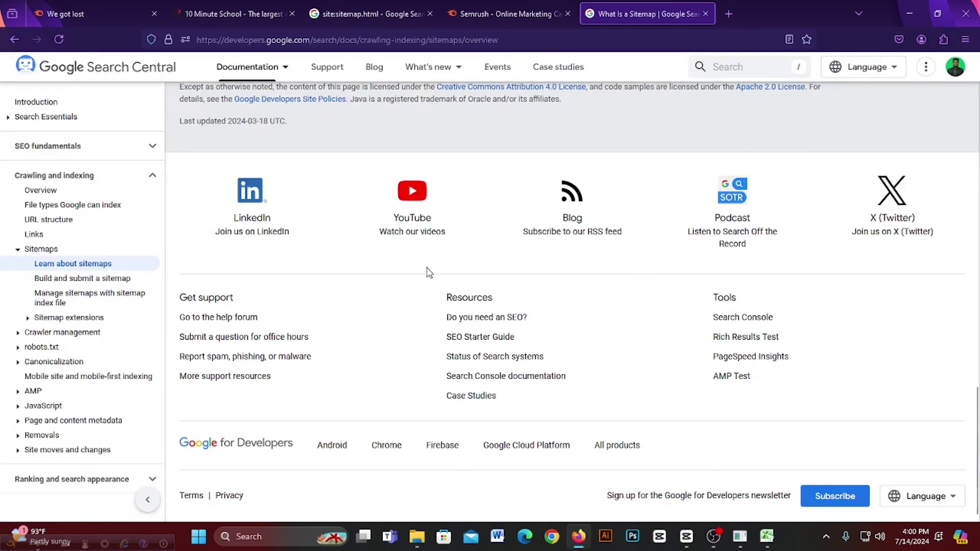
key("alt+Left")
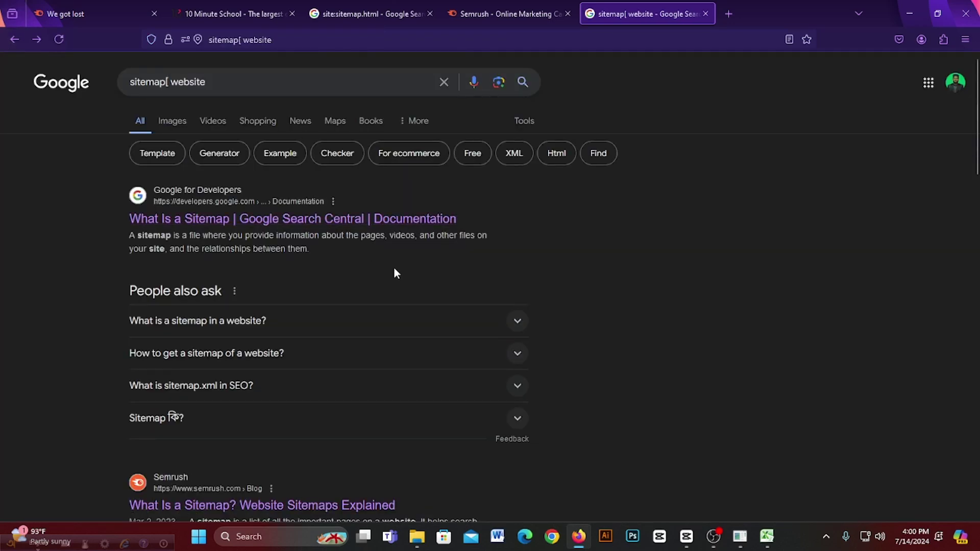
Step: Open Backlinko's "What is a Sitemap? & Why Your Website Needs One" from the results and look over its opening section
scroll(396, 273, "down", 12)
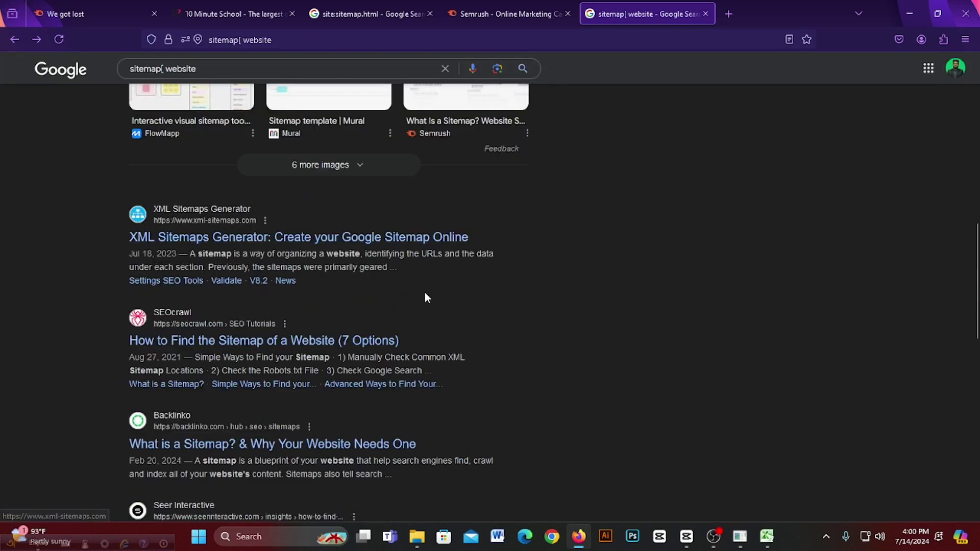
scroll(233, 247, "down", 3)
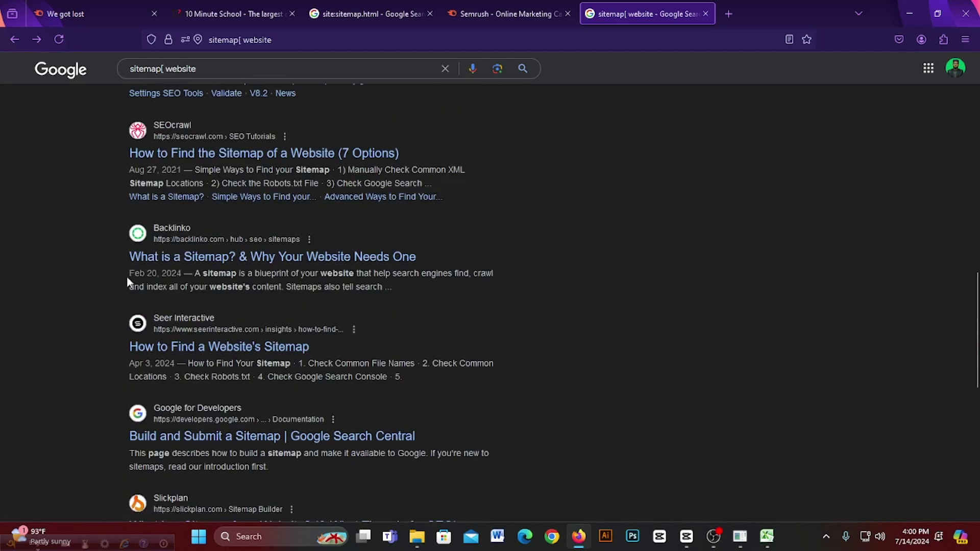
left_click(320, 259)
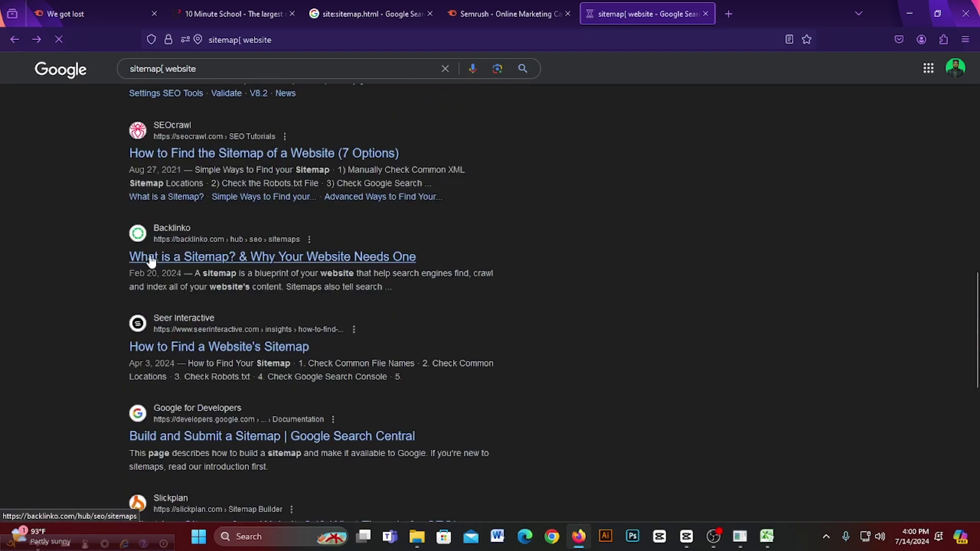
scroll(516, 256, "down", 2)
scroll(516, 257, "down", 2)
scroll(521, 256, "up", 4)
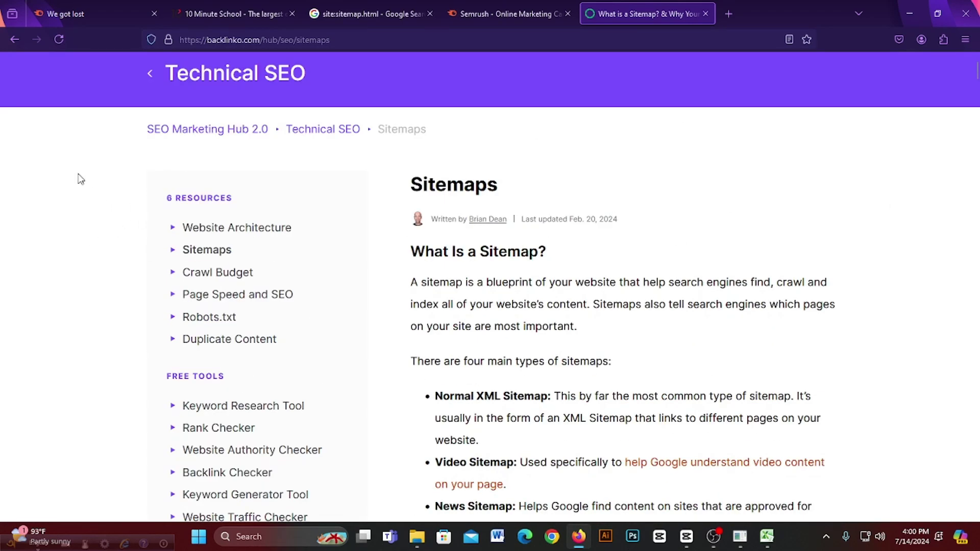
left_click_drag(78, 180, 354, 465)
left_click(354, 464)
Step: Read the Backlinko article from the sitemap types to the Yoast and WordPress plugin section, and close its tab
scroll(353, 460, "down", 4)
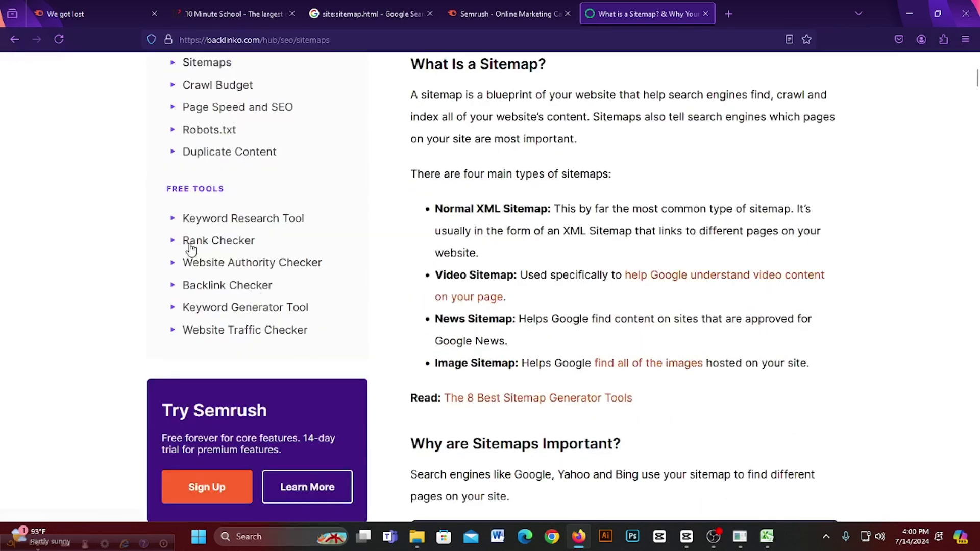
scroll(306, 251, "down", 3)
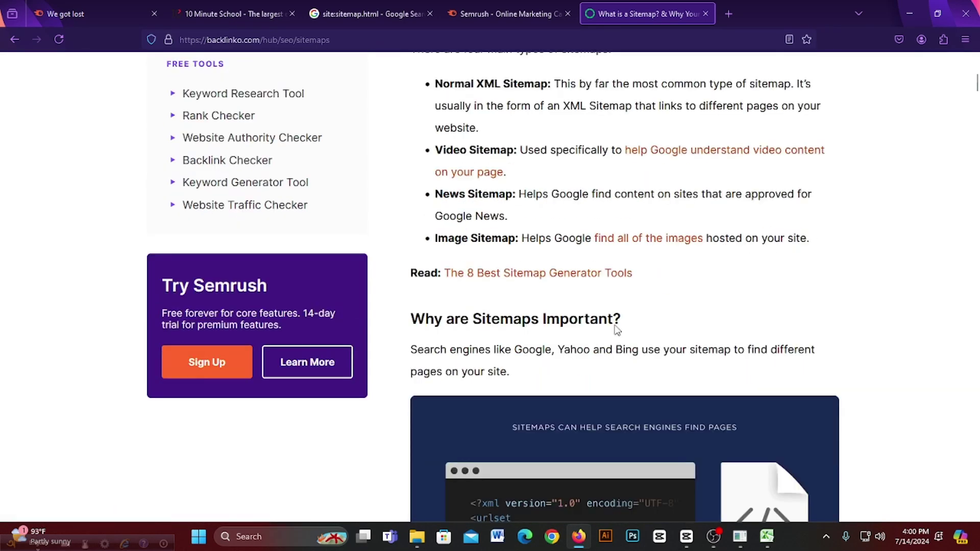
scroll(638, 309, "down", 6)
scroll(570, 275, "down", 2)
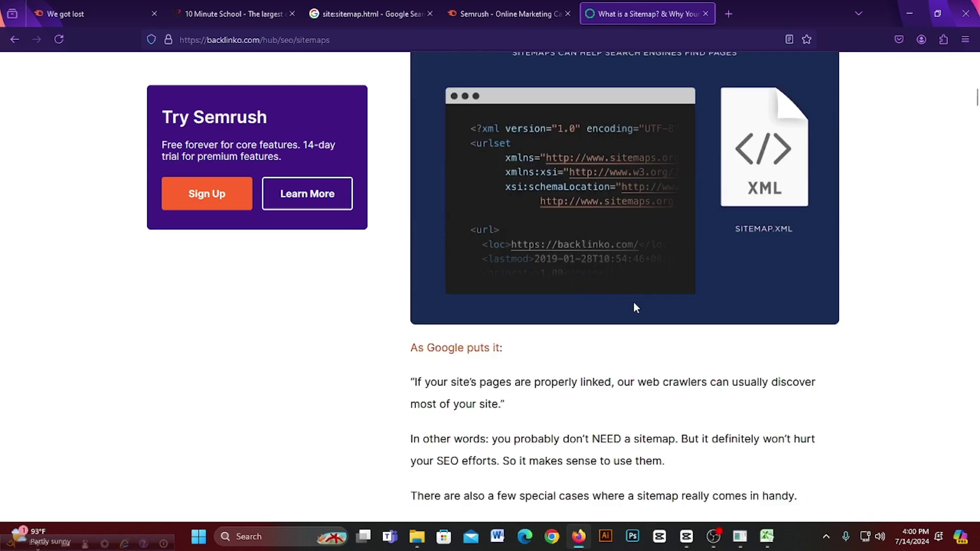
scroll(633, 302, "down", 12)
scroll(642, 291, "down", 15)
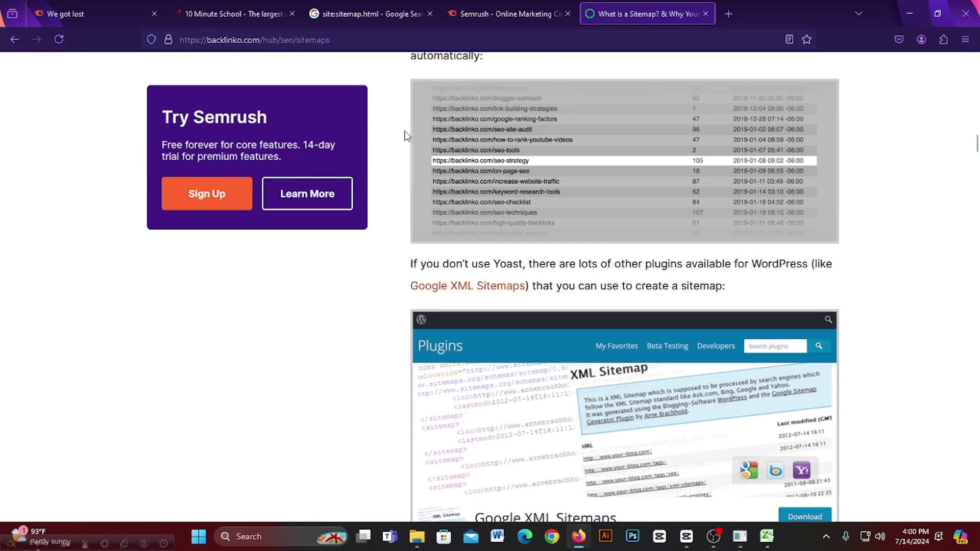
scroll(439, 223, "up", 3)
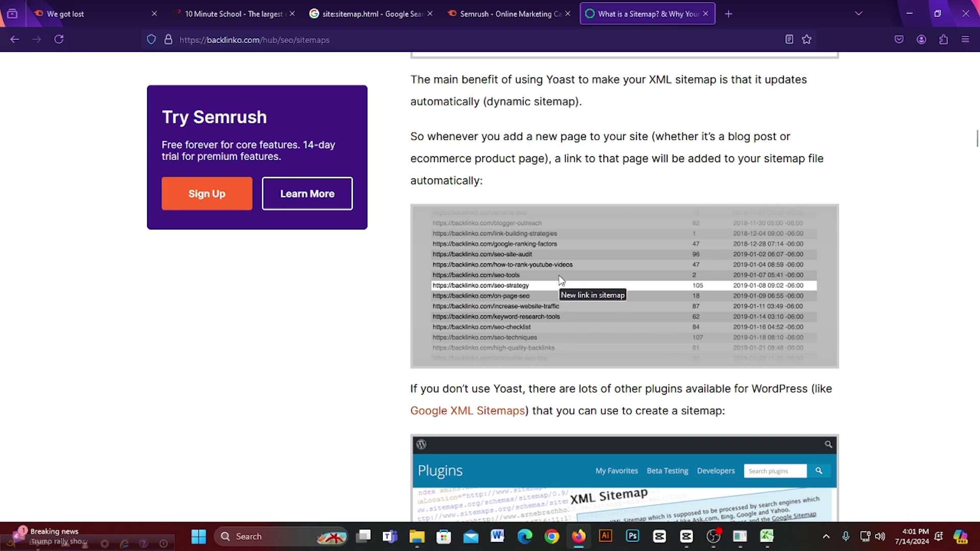
left_click(705, 15)
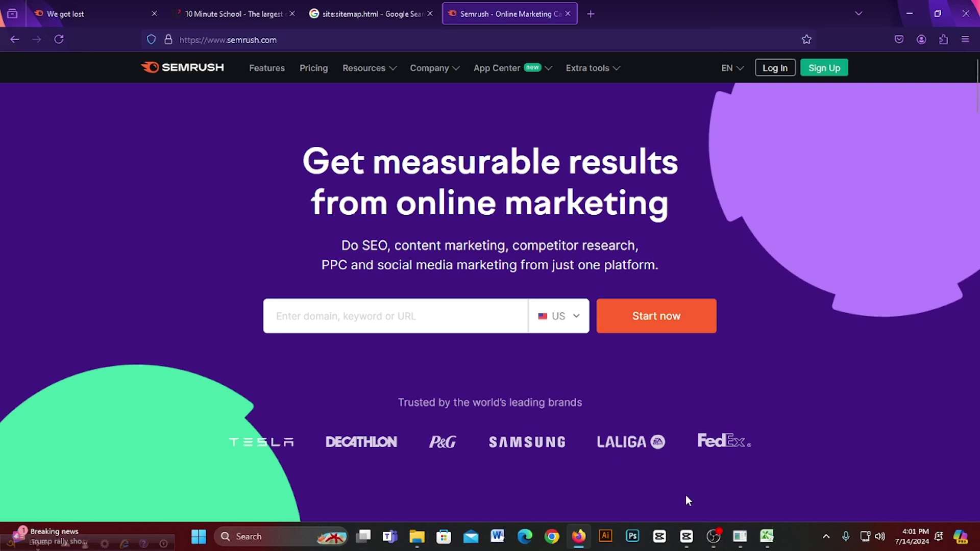
Step: Switch to the Excel audit checklist and review the HTML Sitemap row's status in B7 and project note in C7
left_click(767, 536)
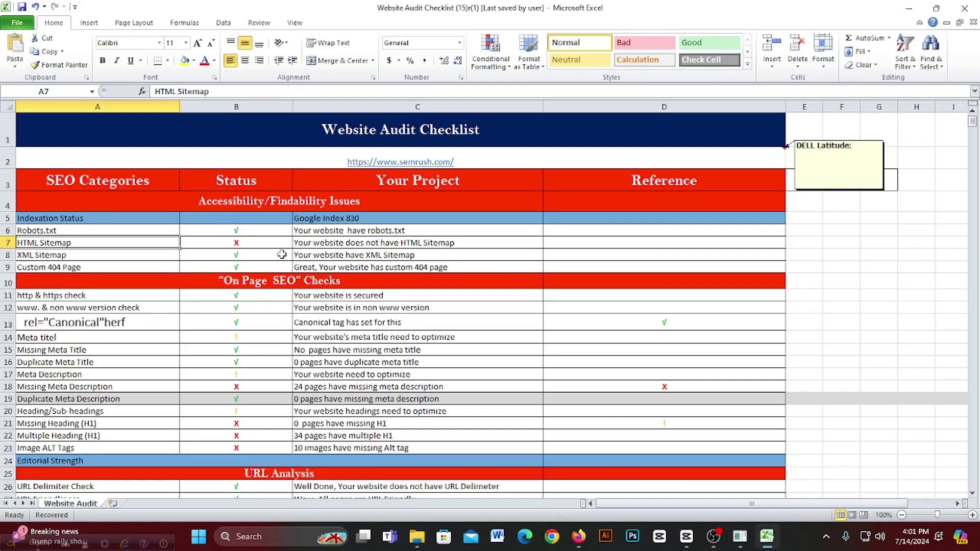
left_click(243, 242)
left_click(244, 255)
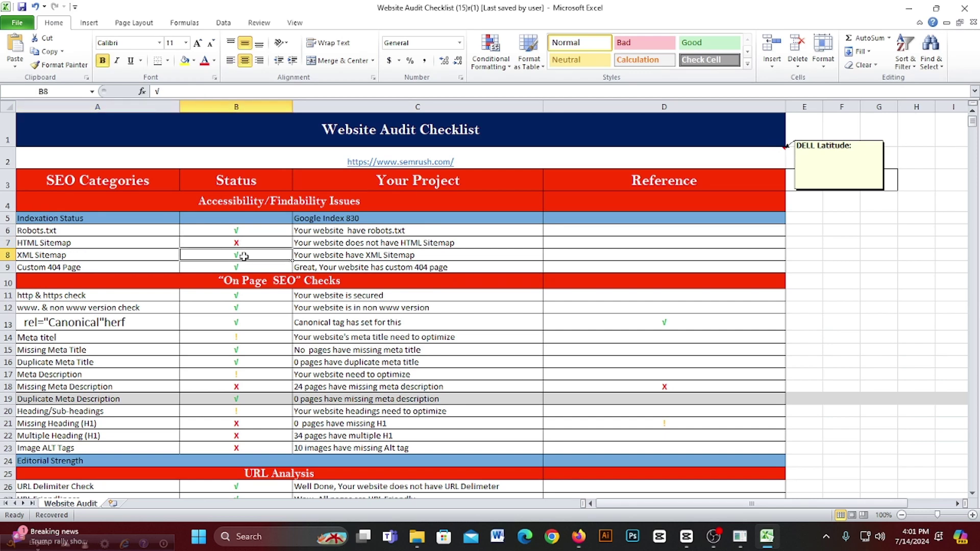
left_click(240, 241)
left_click(318, 246)
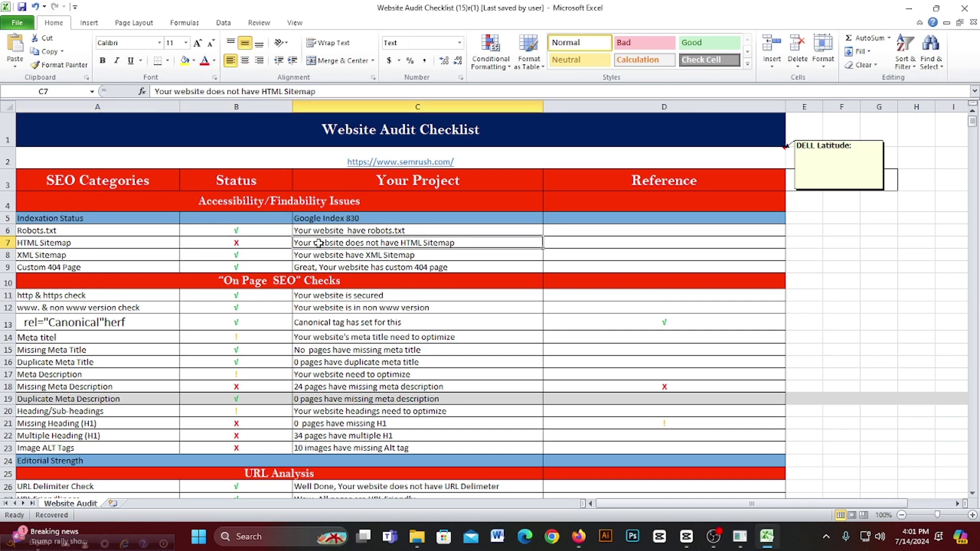
left_click(251, 245)
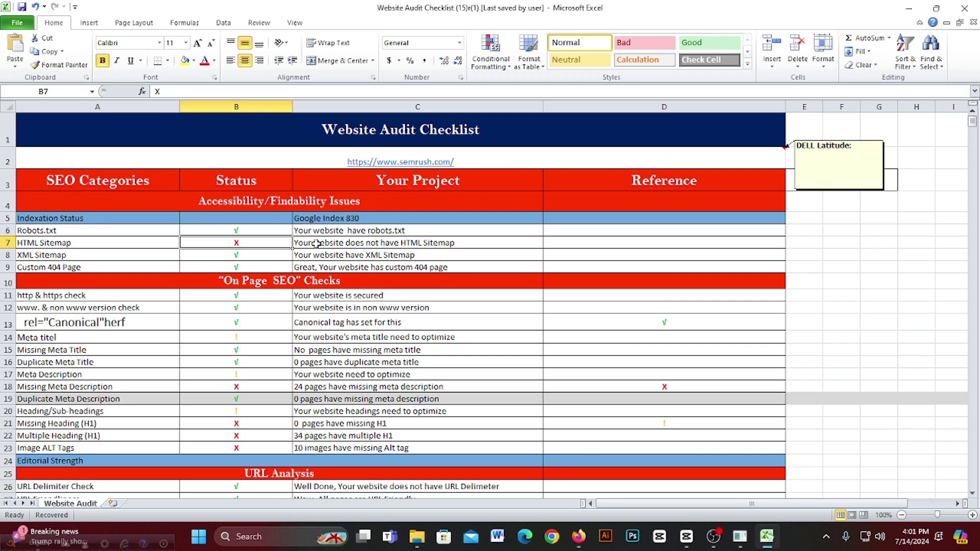
left_click(316, 244)
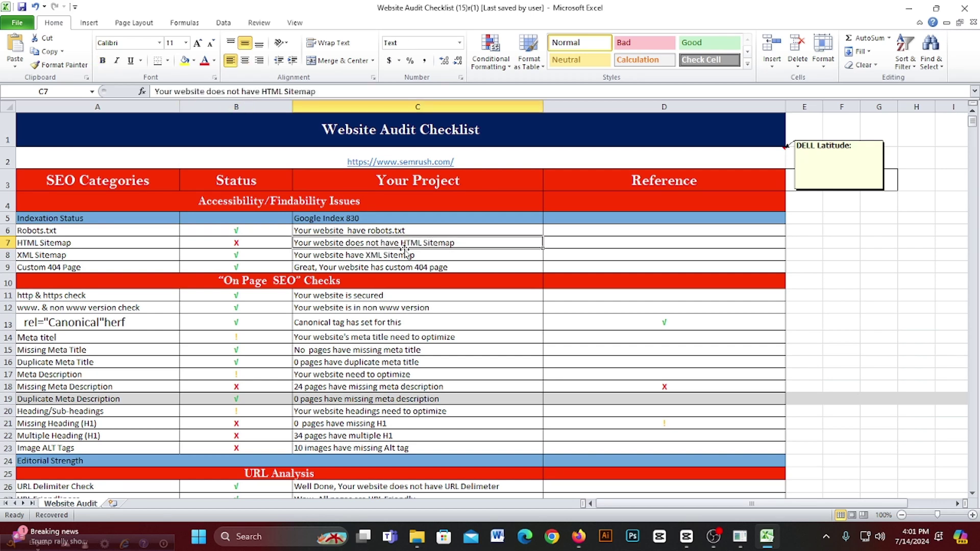
left_click(578, 536)
left_click(288, 43)
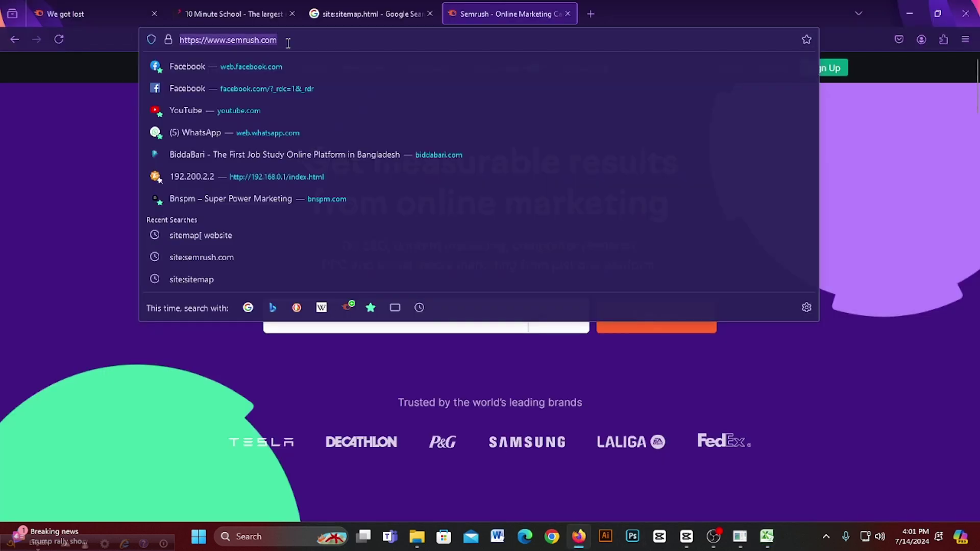
left_click(288, 43)
type("/")
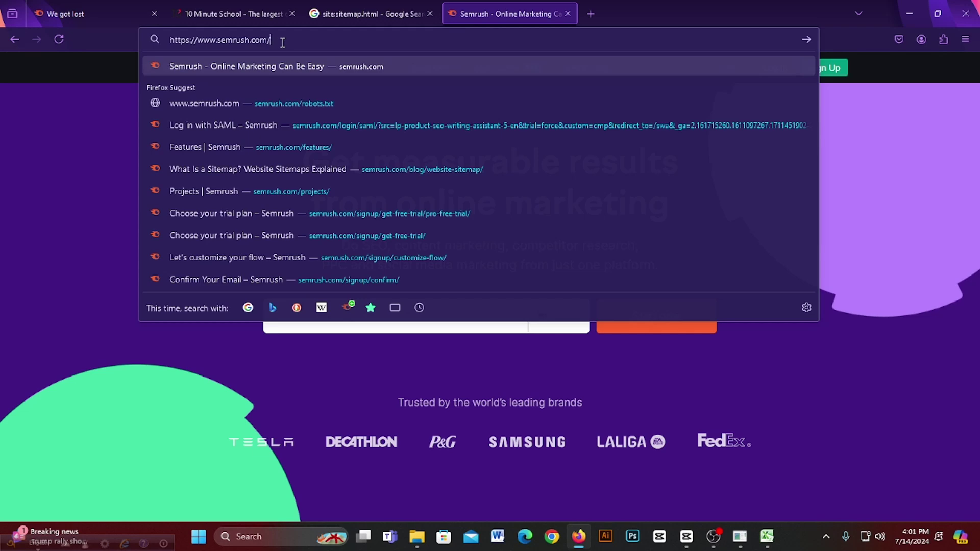
key("Return")
scroll(528, 204, "down", 7)
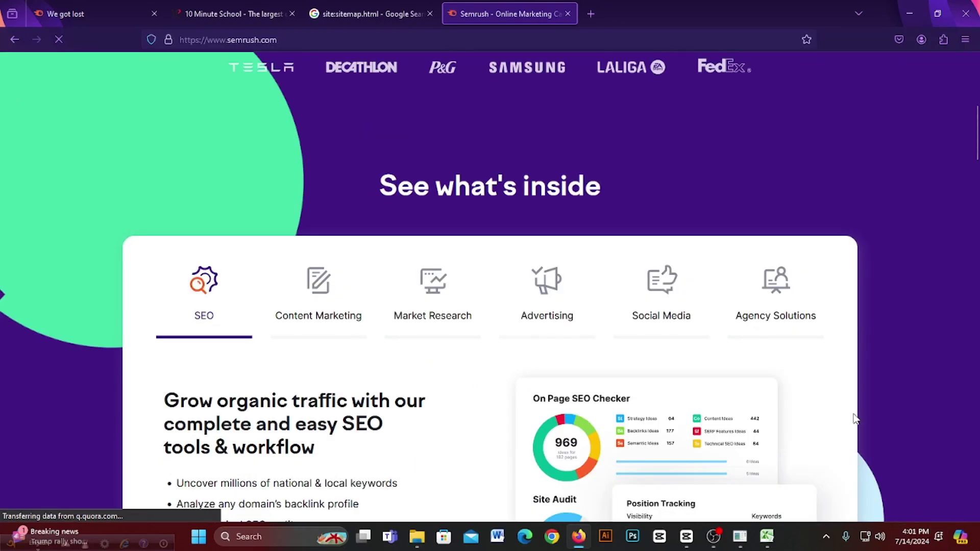
scroll(863, 378, "down", 5)
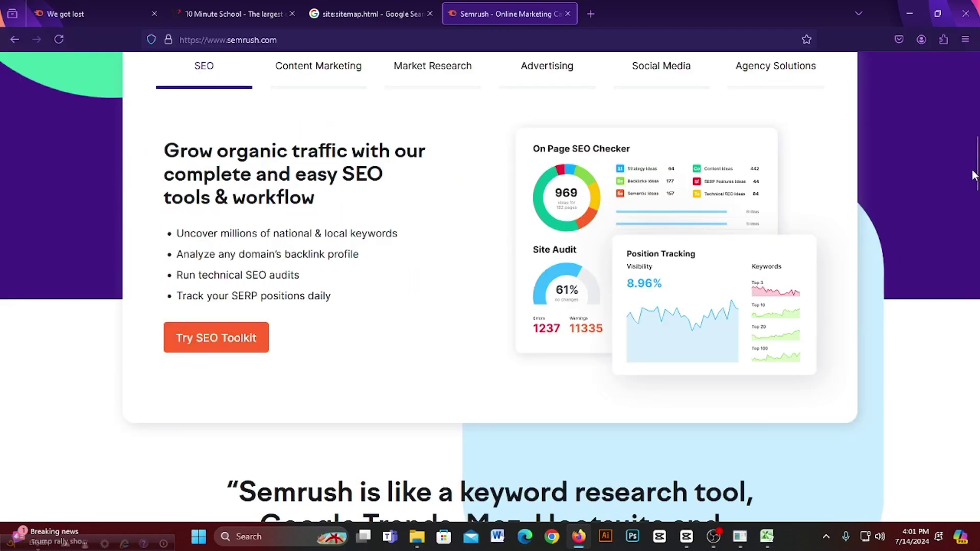
left_click_drag(972, 175, 972, 503)
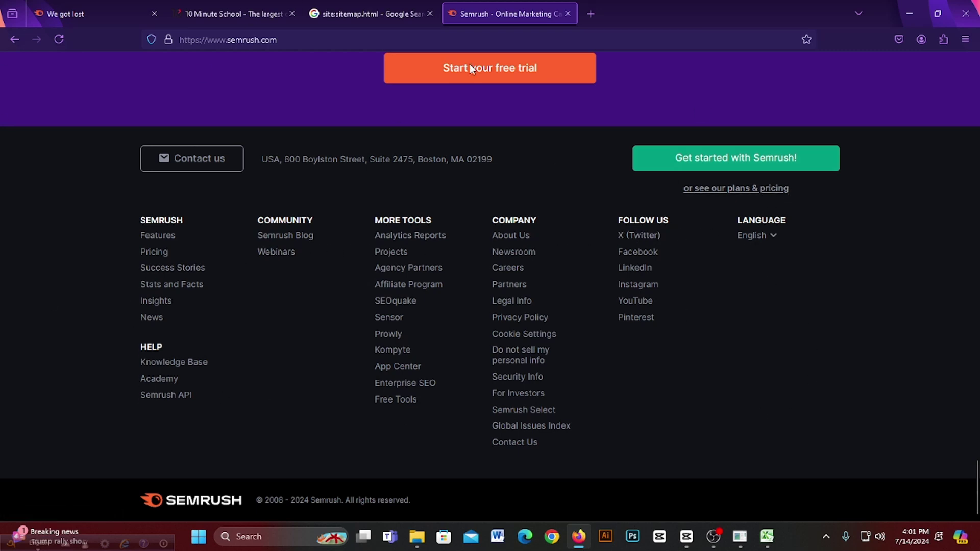
left_click(766, 536)
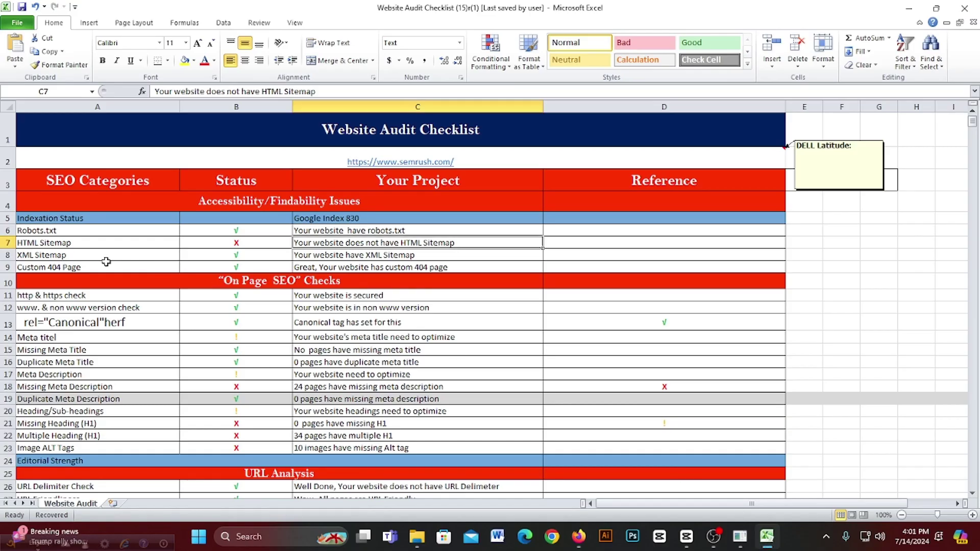
Step: Review the XML Sitemap row's category in A8 and its status in B8 of the audit checklist
left_click(31, 258)
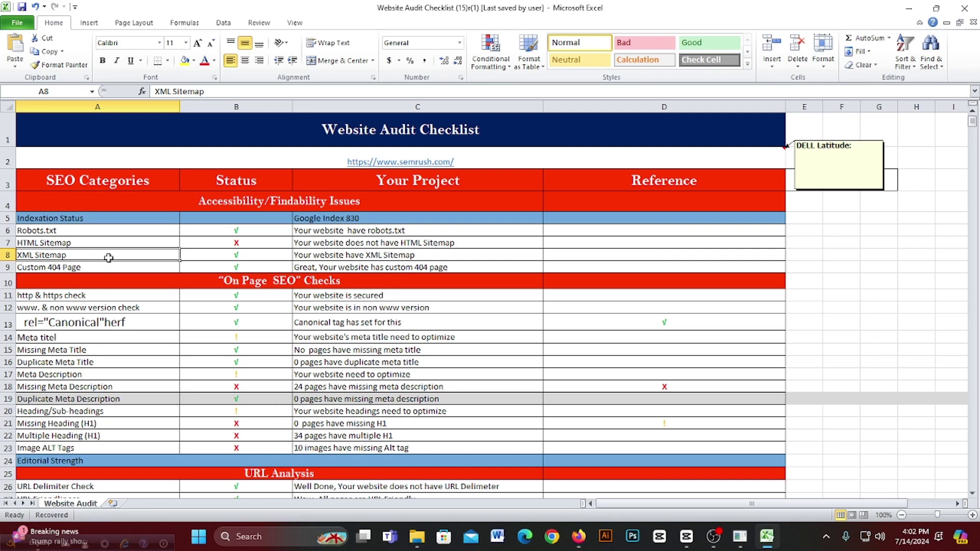
left_click(249, 255)
left_click(155, 254)
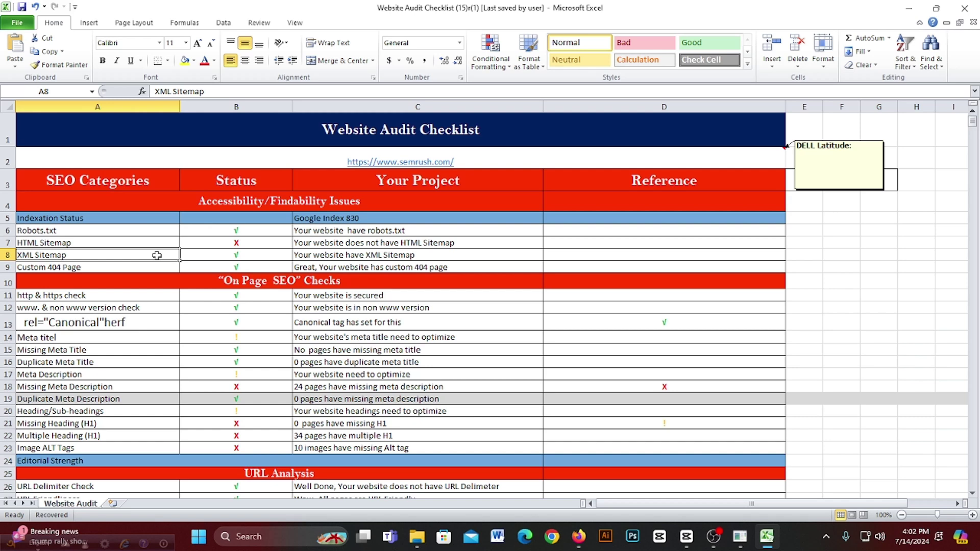
left_click(226, 255)
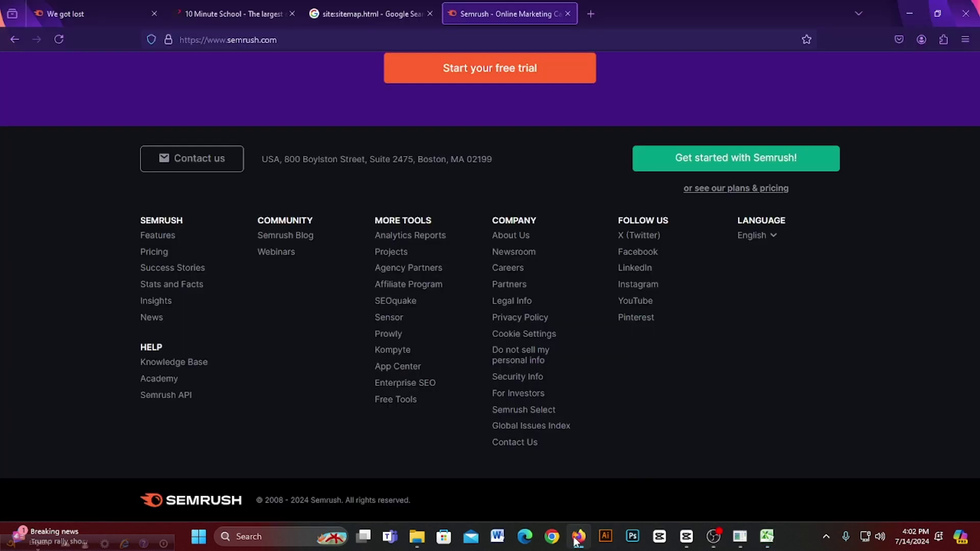
left_click(579, 536)
left_click(299, 43)
left_click(299, 43)
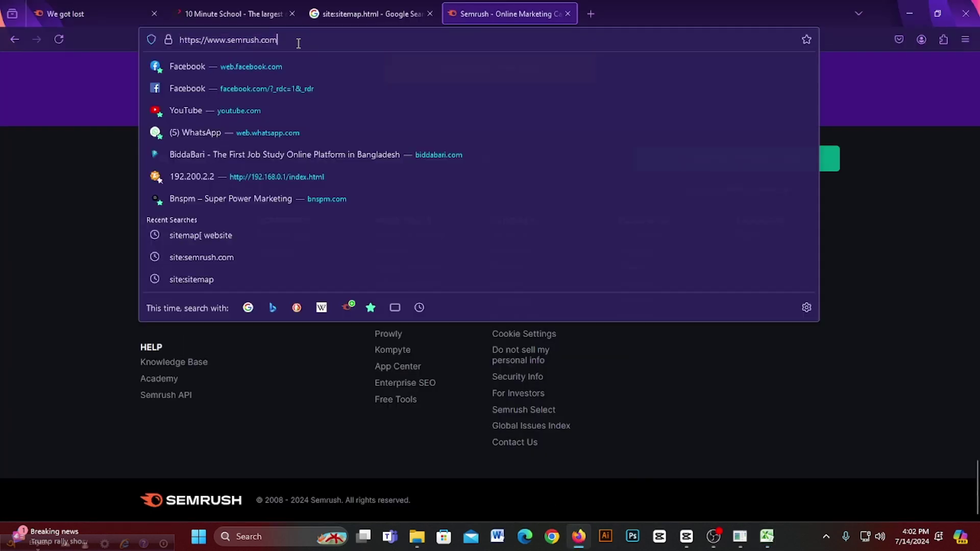
type("/")
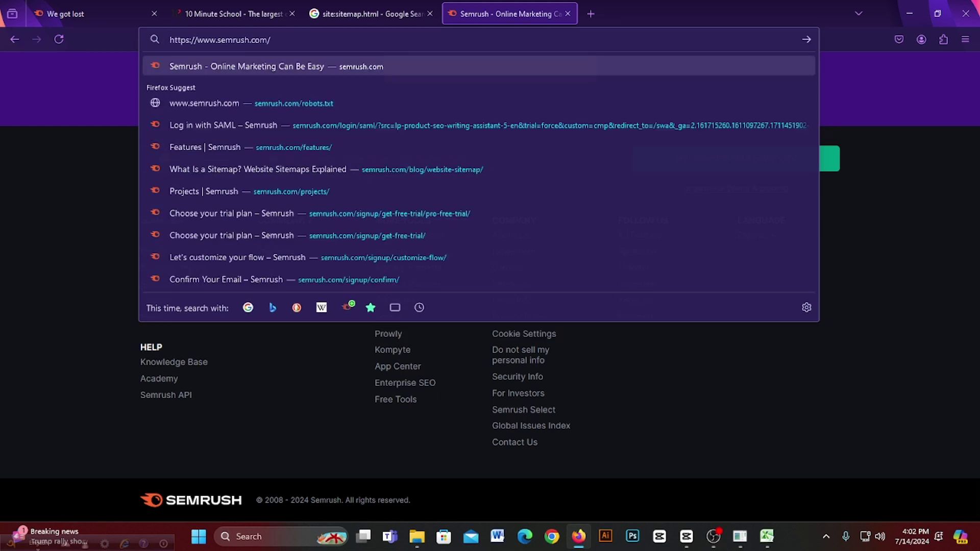
type("site")
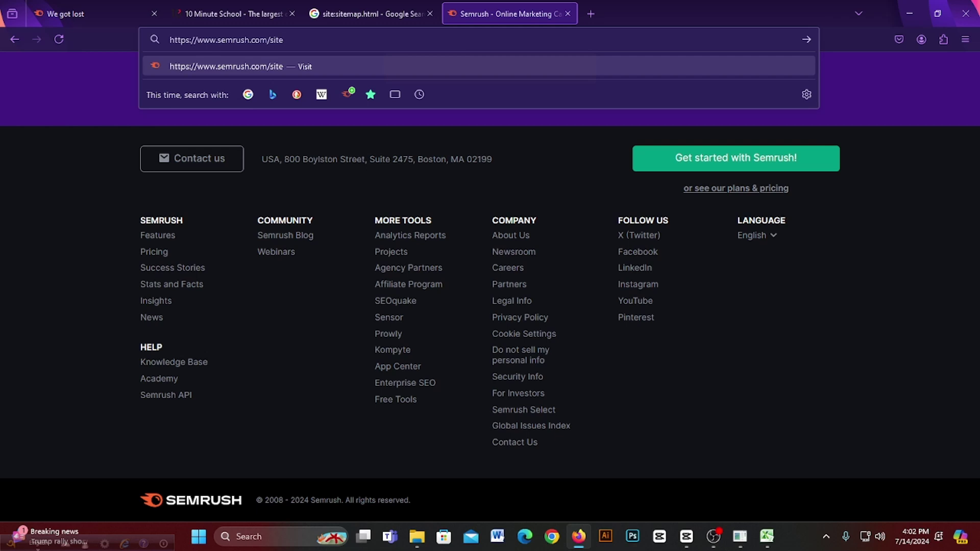
type("map.zml")
key("BackSpace")
key("BackSpace")
type("xml")
key("Return")
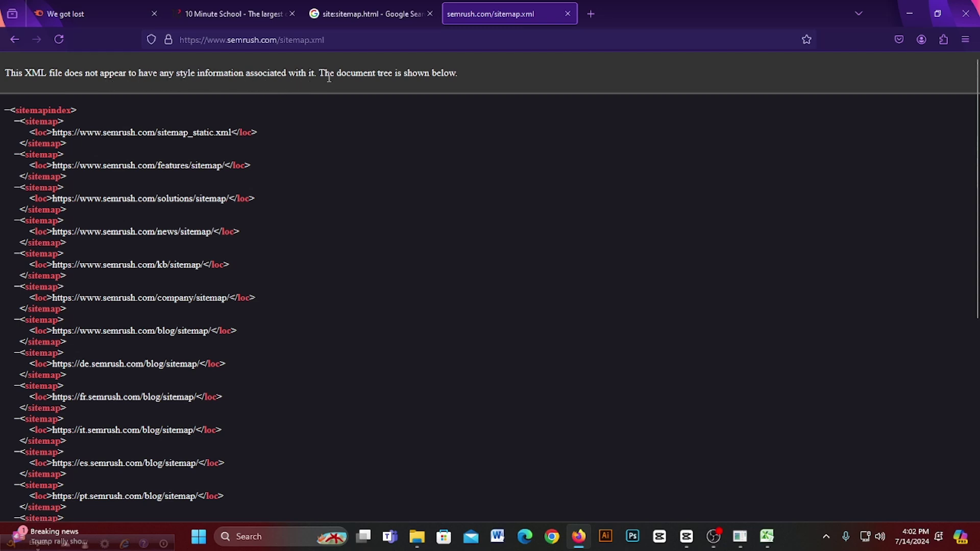
Step: Examine the Semrush XML sitemap, including its heading notice and the list of sitemap locations
left_click_drag(321, 69, 435, 70)
left_click(471, 70)
scroll(230, 150, "down", 2)
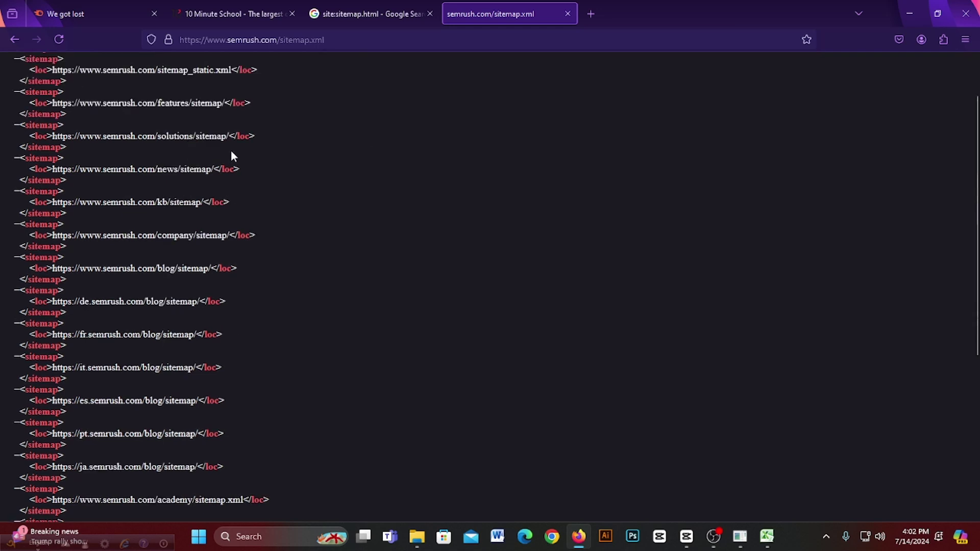
scroll(218, 148, "up", 2)
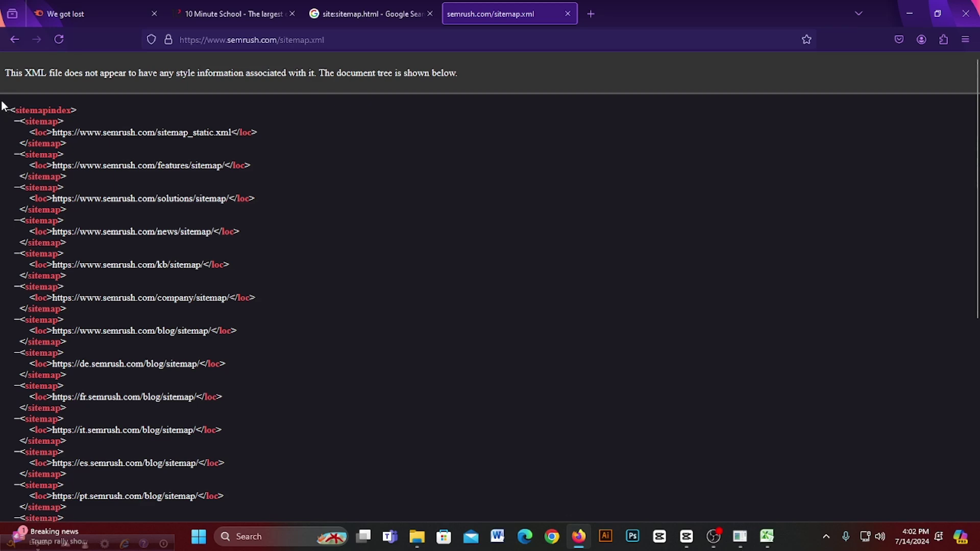
left_click_drag(3, 106, 450, 401)
scroll(500, 416, "down", 3)
left_click(451, 401)
scroll(459, 368, "up", 3)
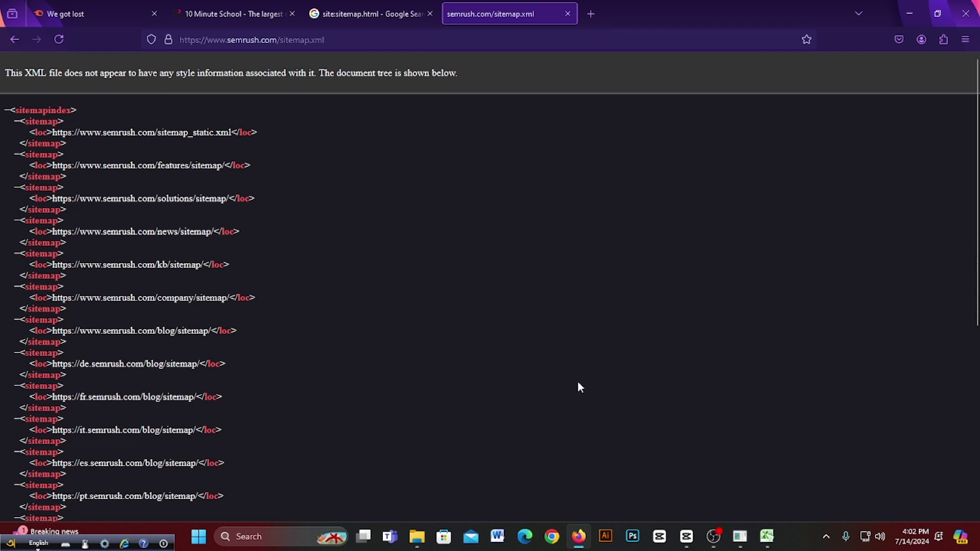
left_click_drag(56, 74, 203, 77)
left_click_drag(283, 83, 489, 66)
left_click(489, 66)
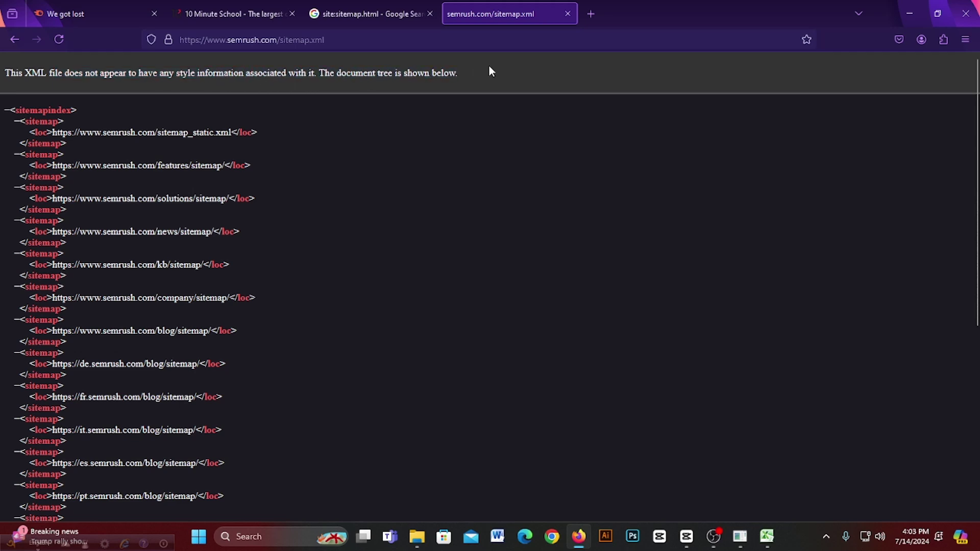
left_click(346, 39)
left_click(346, 38)
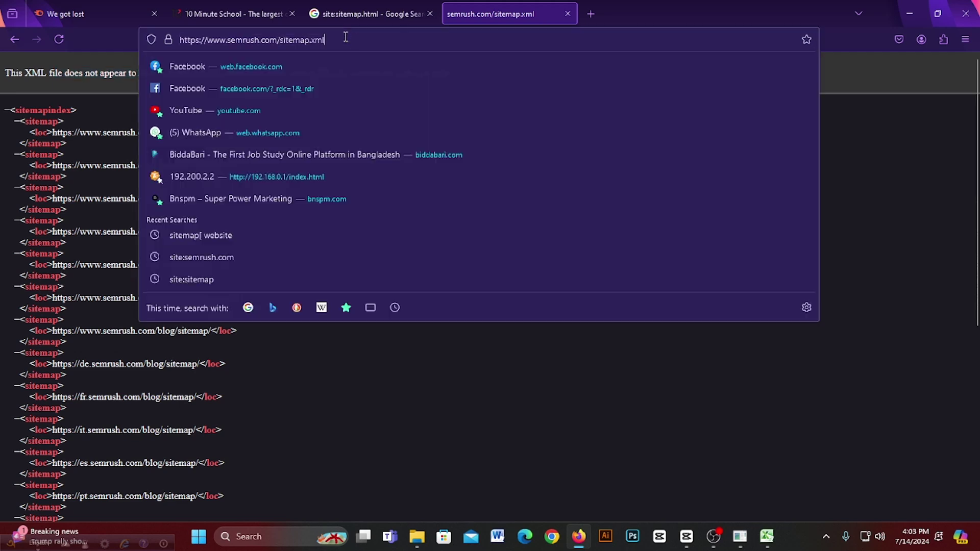
left_click(312, 39)
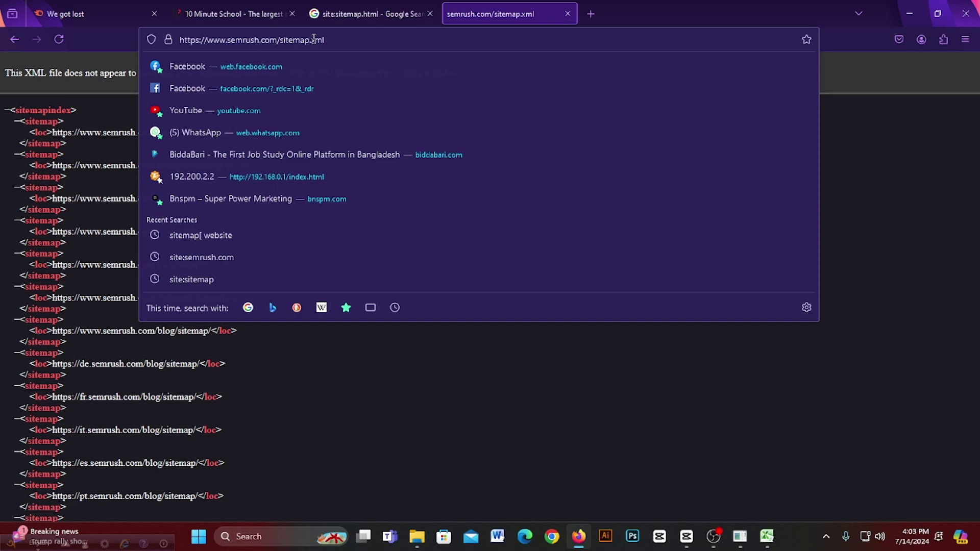
key("BackSpace")
type("_")
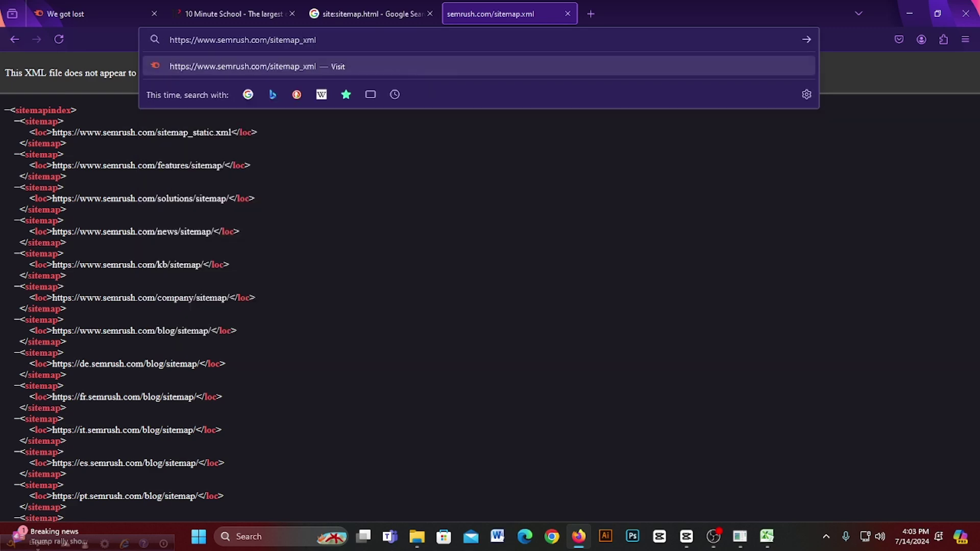
key("Return")
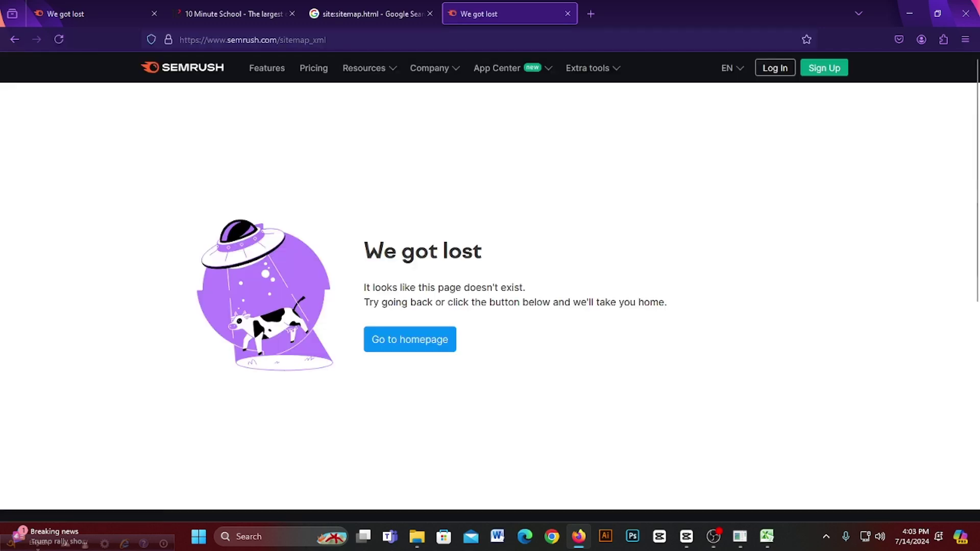
left_click_drag(274, 176, 723, 399)
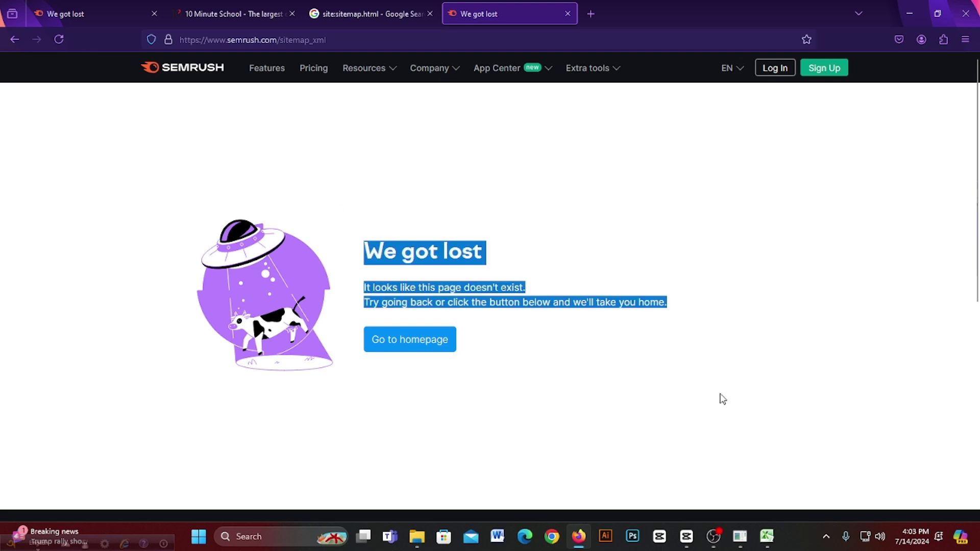
left_click(723, 399)
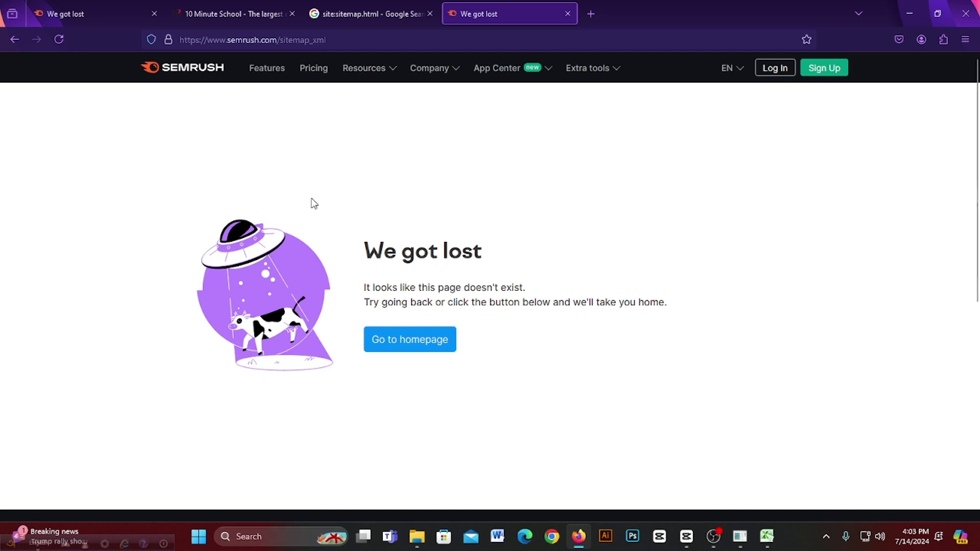
Step: Switch to the Excel checklist and review the XML Sitemap note in C8 and the Custom 404 Page item in A9
left_click(766, 536)
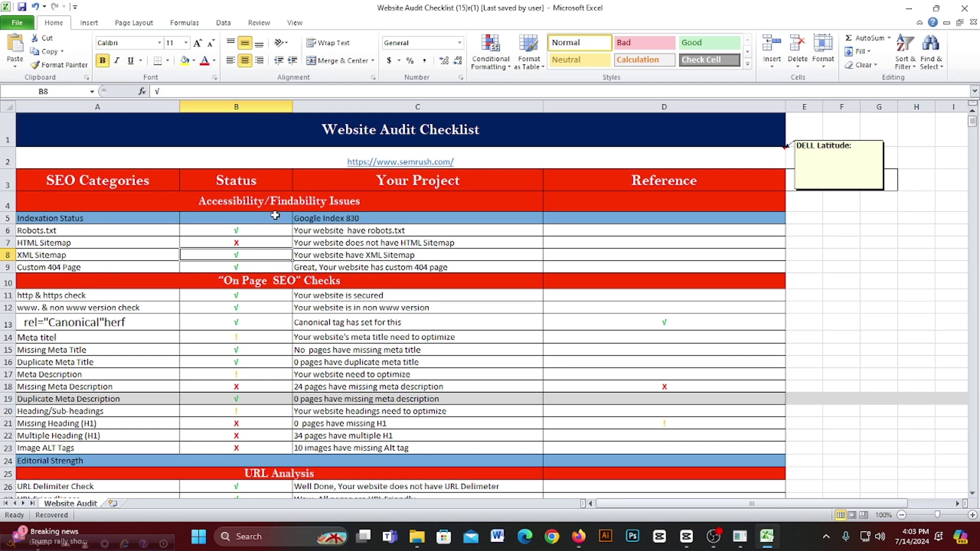
left_click(309, 255)
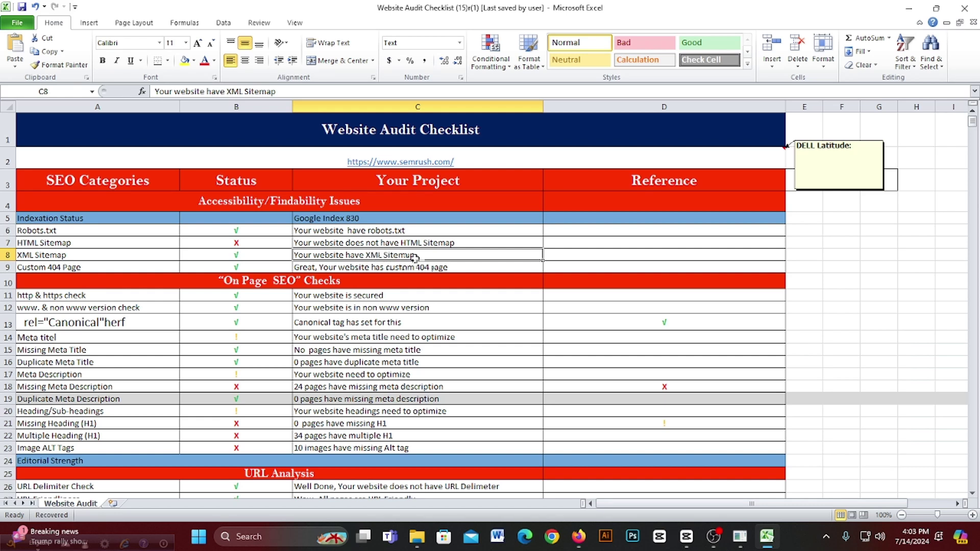
left_click(84, 267)
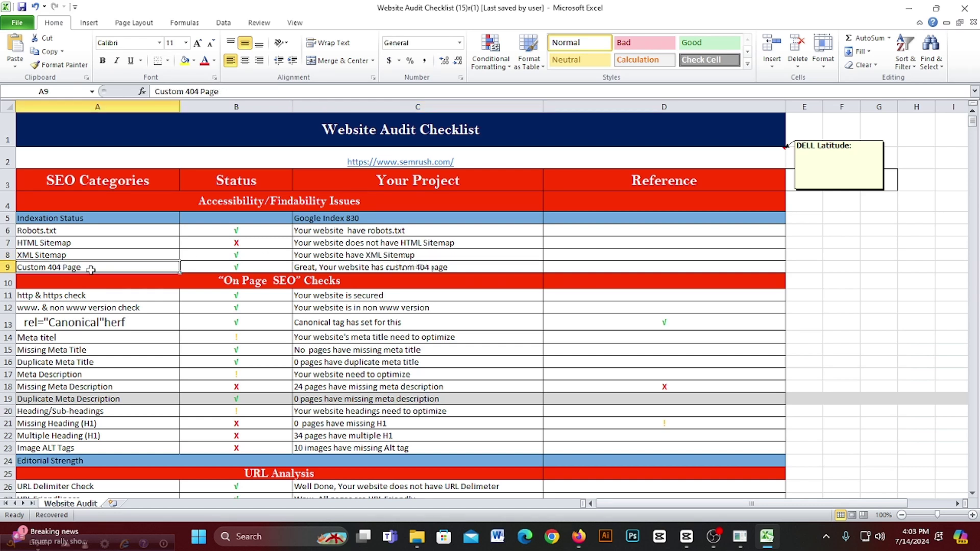
left_click(579, 536)
left_click(353, 39)
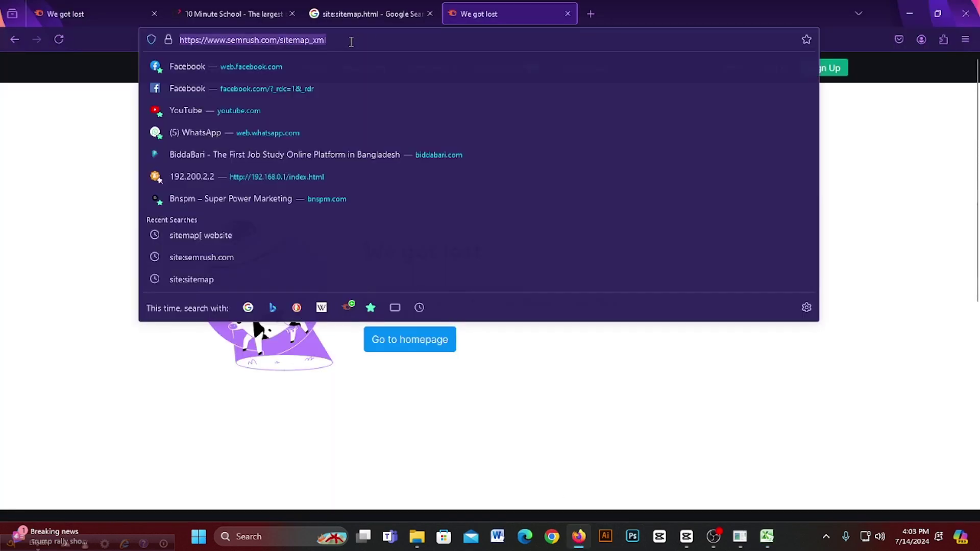
double_click(288, 41)
key("BackSpace")
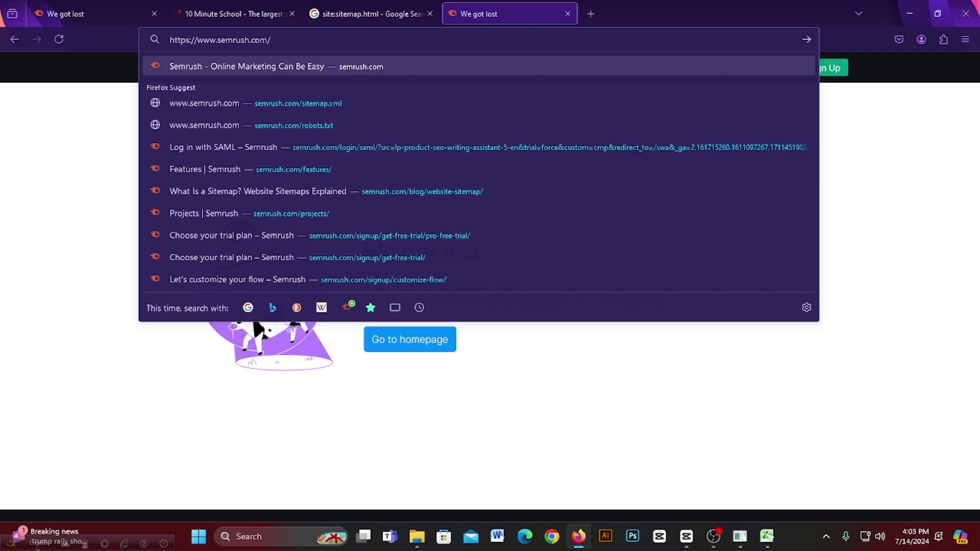
key("Return")
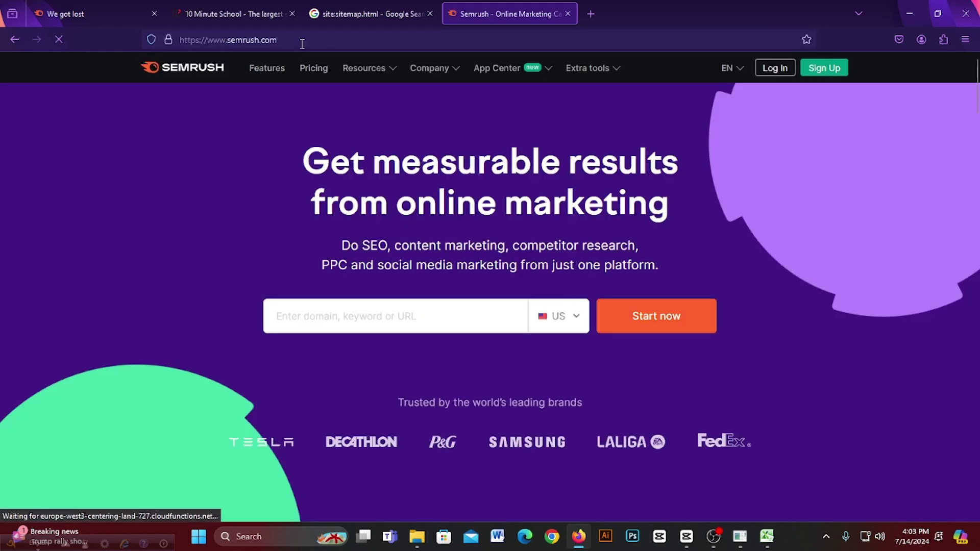
left_click(302, 40)
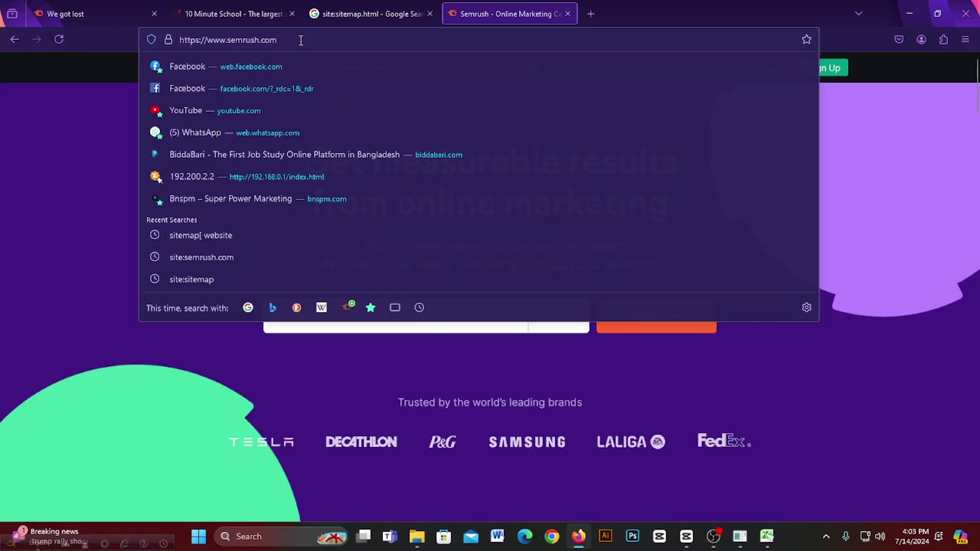
type("/")
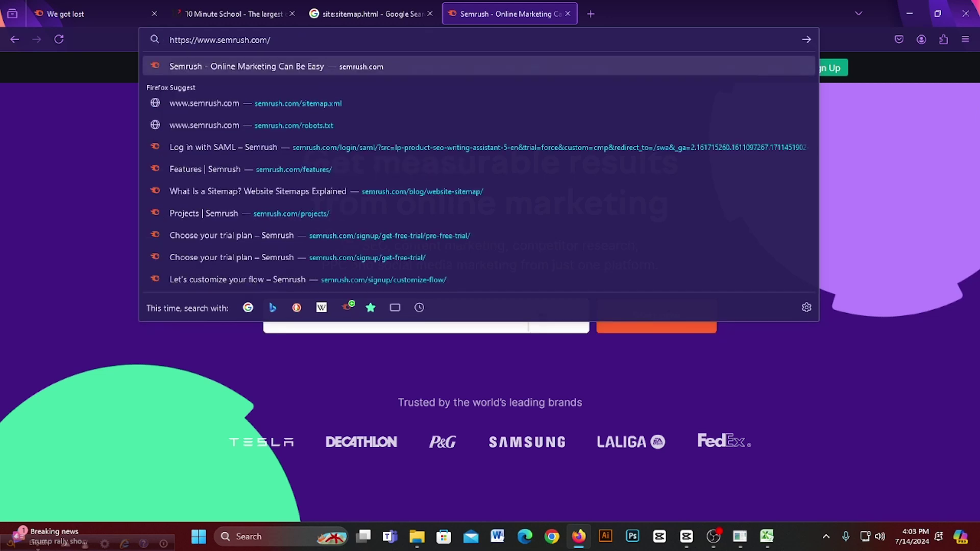
type("ioqahsdfpoihapirfgp8u")
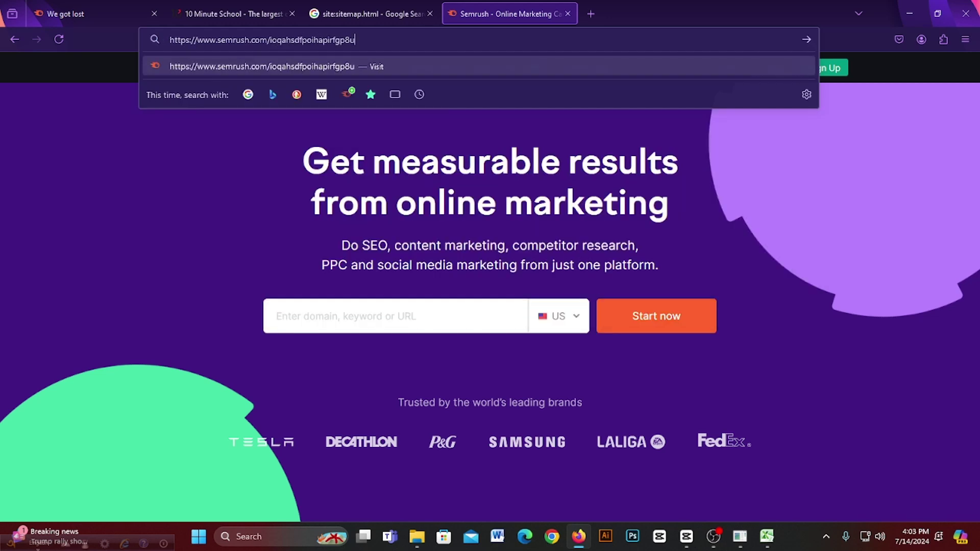
key("Return")
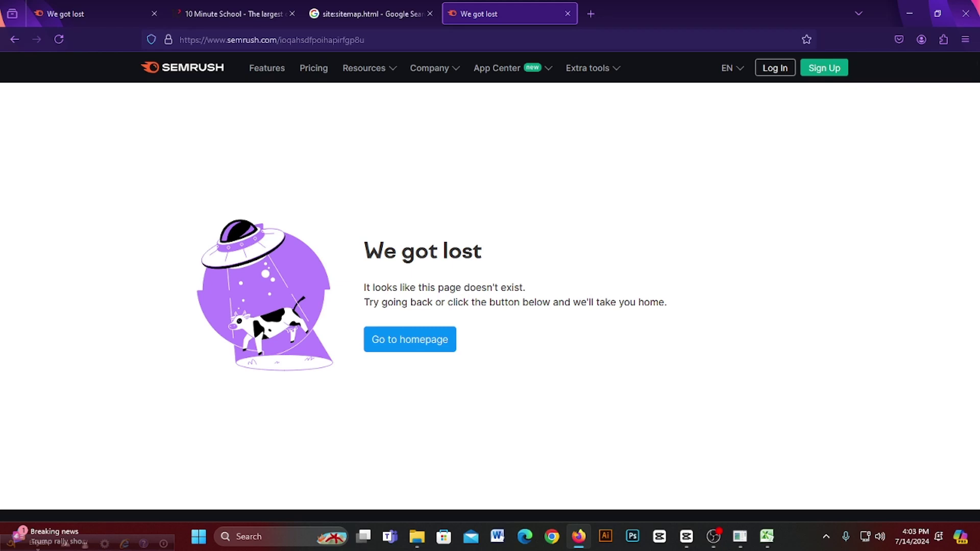
Step: Examine the message on Semrush's custom 404 page and follow its link back to the homepage
left_click_drag(487, 252, 449, 253)
left_click_drag(411, 154, 486, 394)
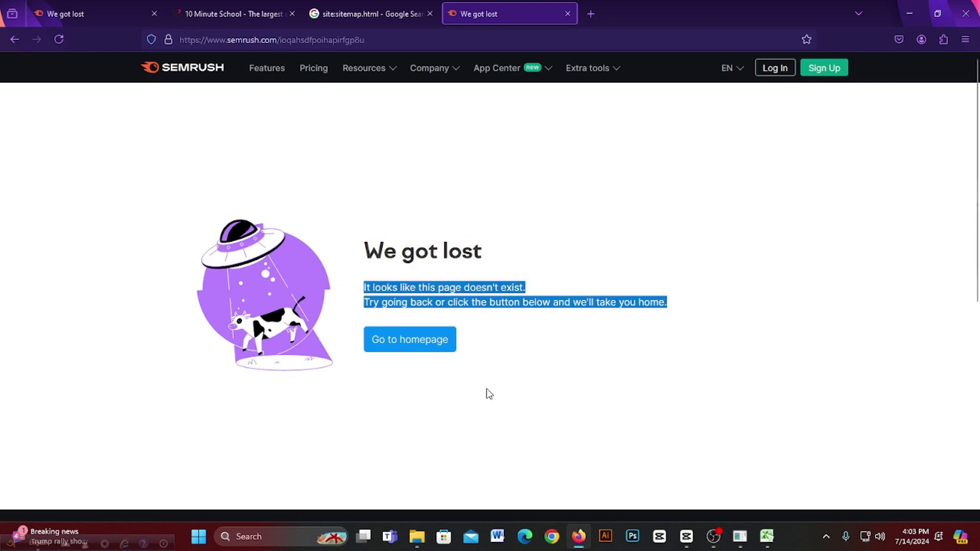
left_click_drag(712, 381, 742, 392)
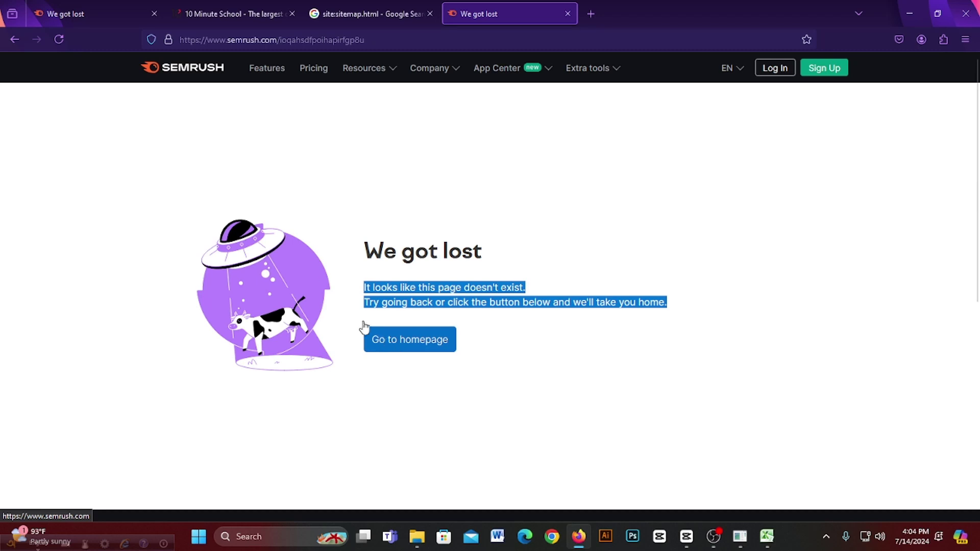
left_click_drag(256, 165, 568, 370)
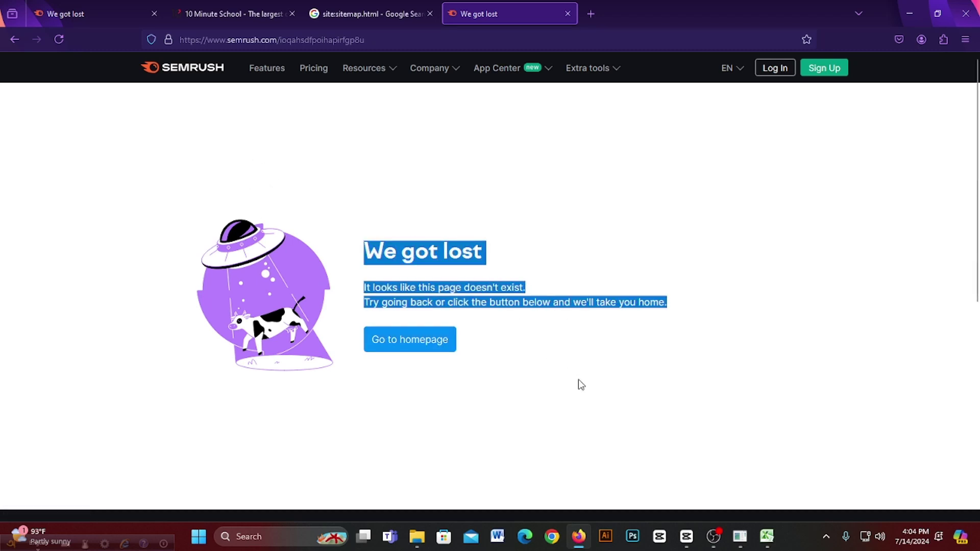
left_click(483, 312)
left_click_drag(262, 146, 544, 378)
left_click_drag(352, 230, 681, 335)
left_click(683, 338)
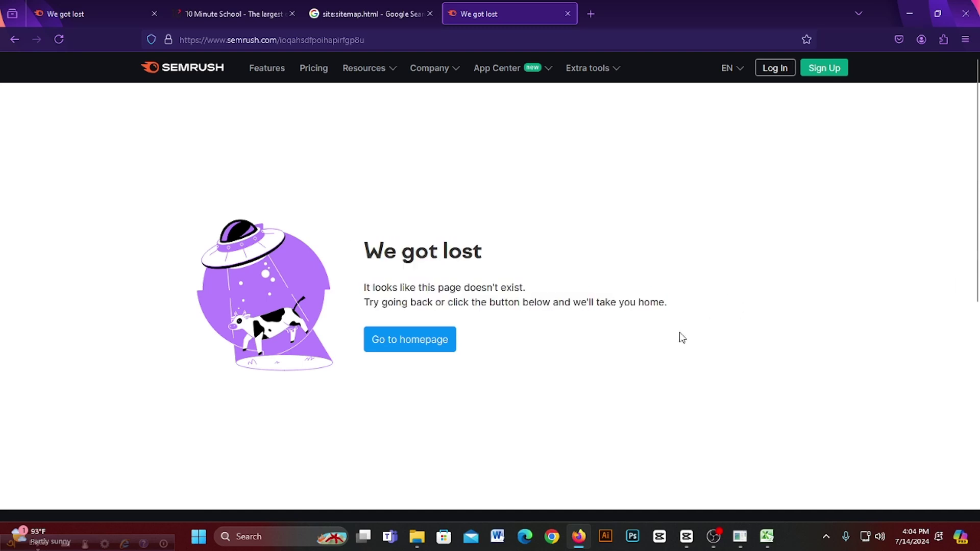
left_click(391, 344)
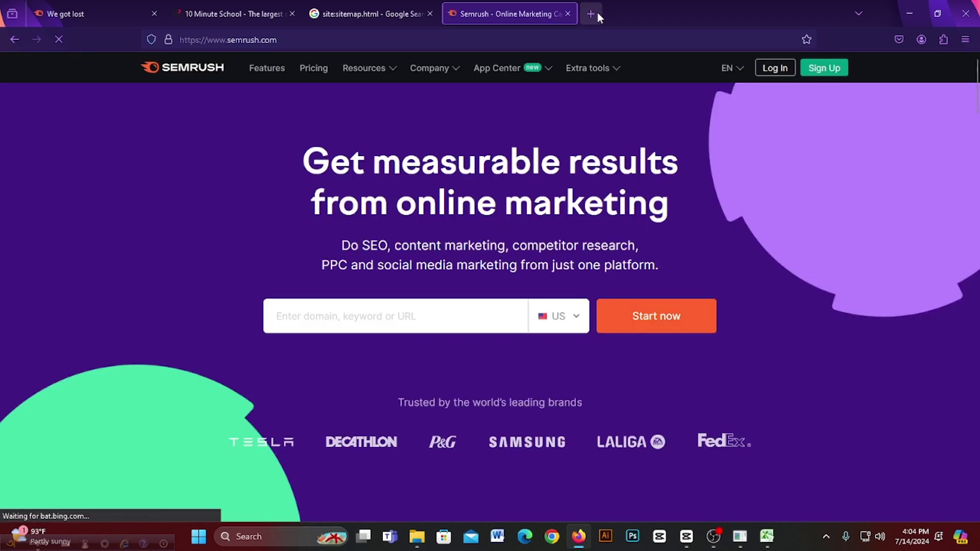
Step: Open the router login page at 192.168.0.1 in a new browser tab
left_click(591, 14)
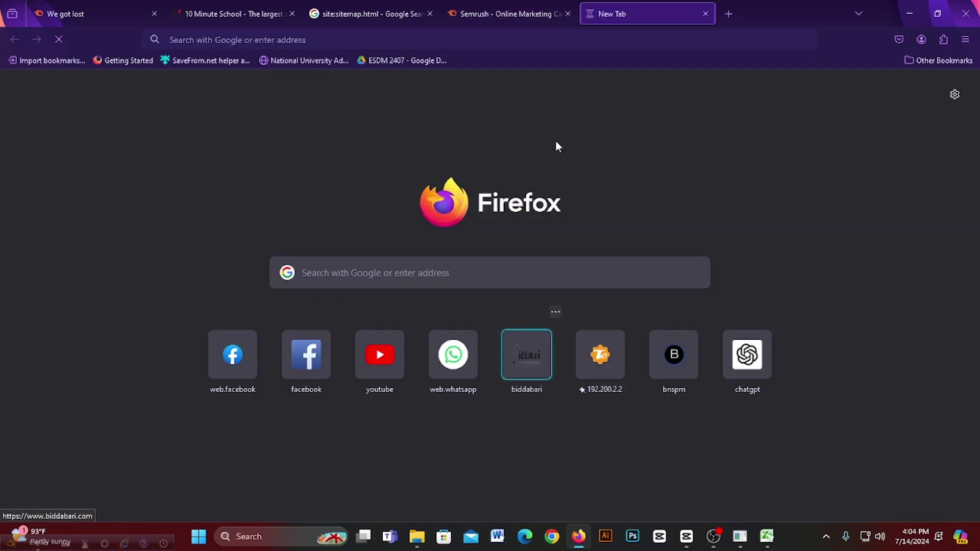
left_click(509, 15)
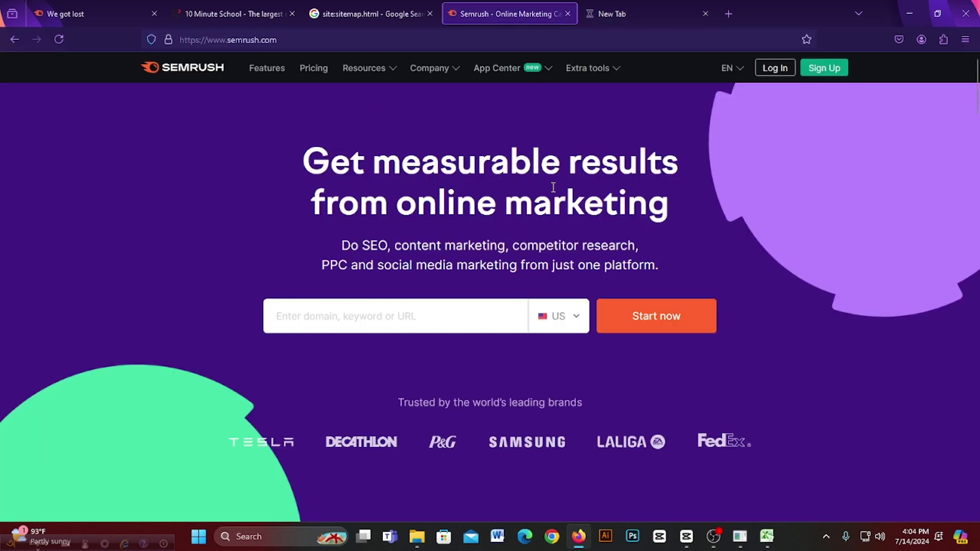
left_click(650, 17)
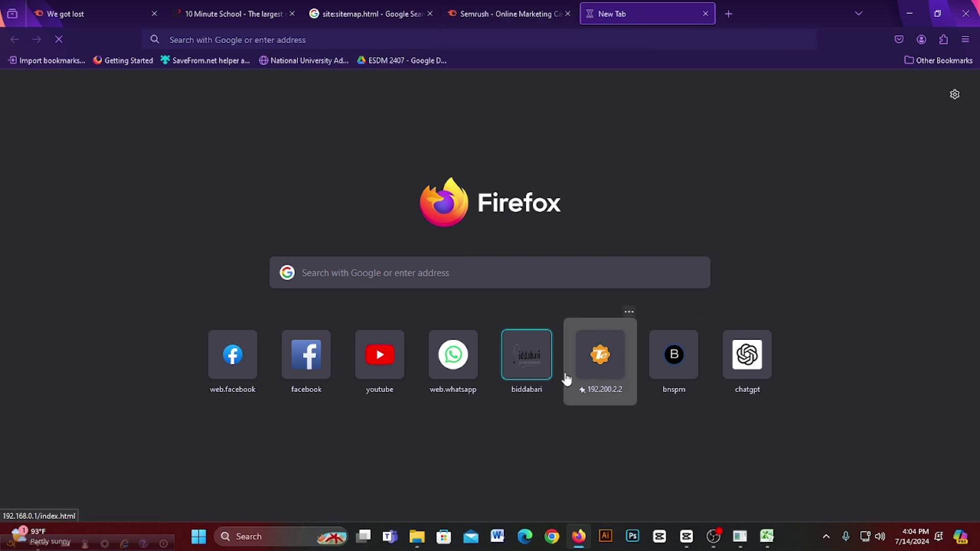
left_click(707, 15)
left_click(592, 15)
left_click(596, 351)
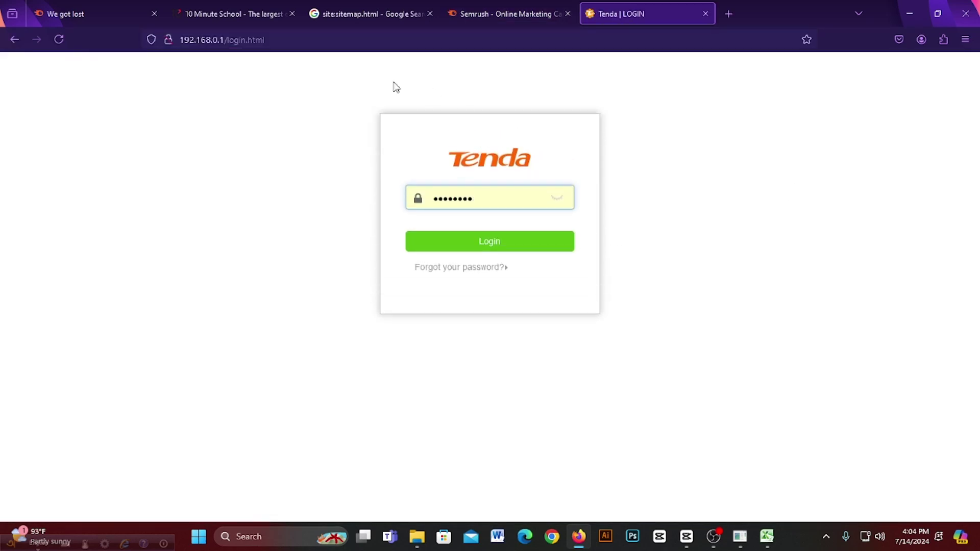
Step: Request the made-up address 192.168.0.1/login.html/afhafp to test for a custom 404 page, and close the router's tab
left_click(285, 39)
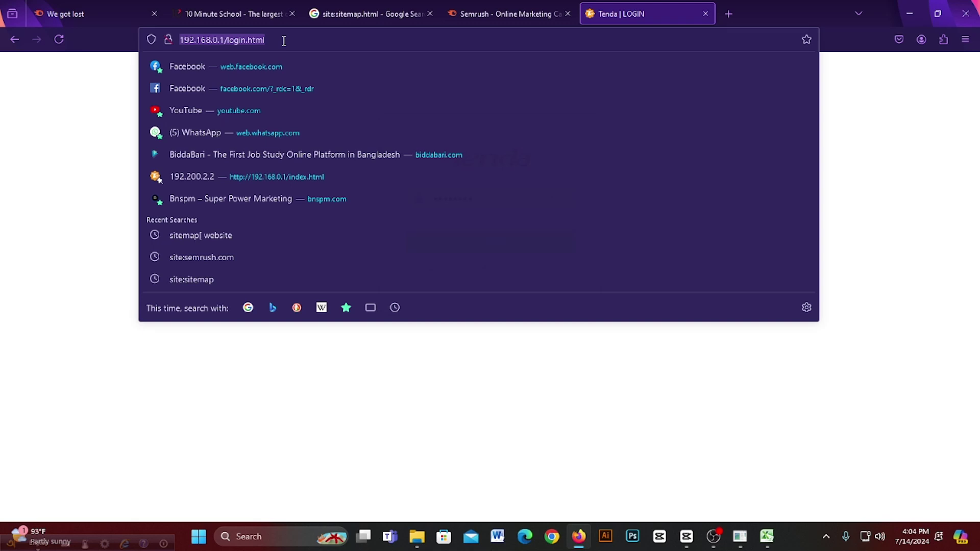
left_click(284, 41)
type("/afhafp")
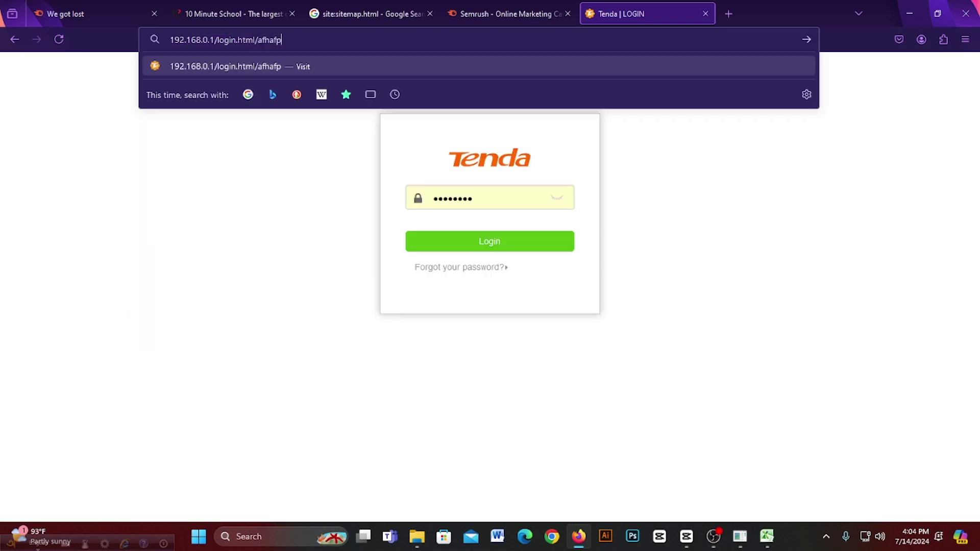
key("Return")
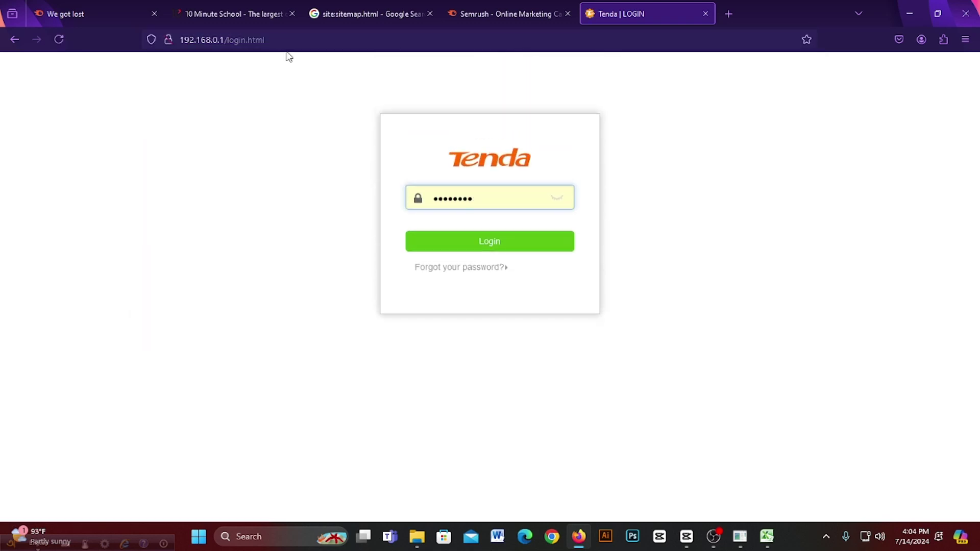
left_click(705, 15)
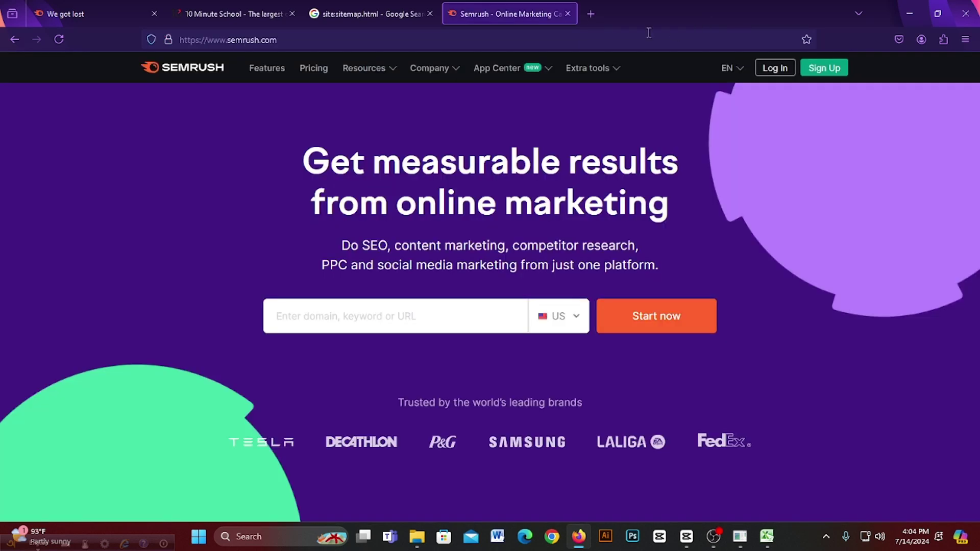
left_click(199, 15)
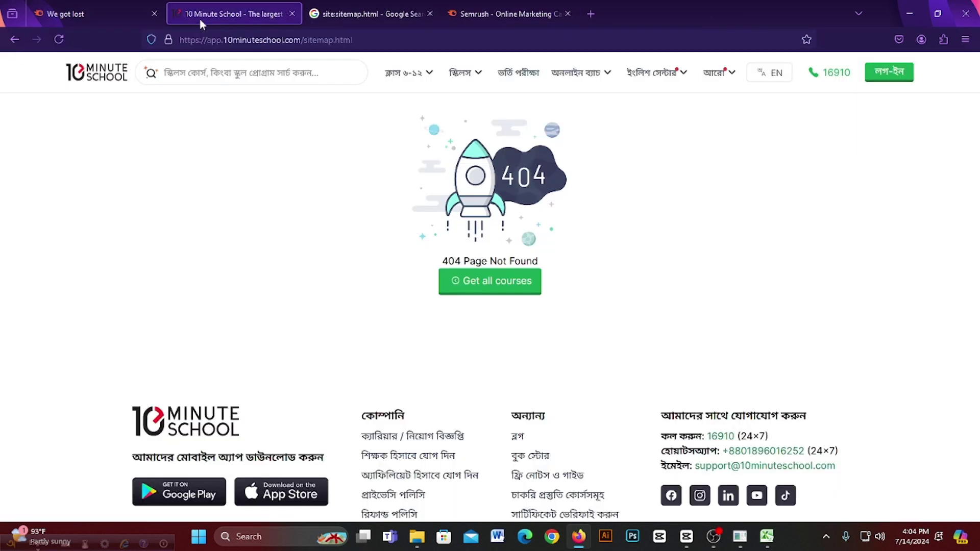
left_click(378, 39)
left_click(374, 41)
left_click_drag(374, 40, 306, 49)
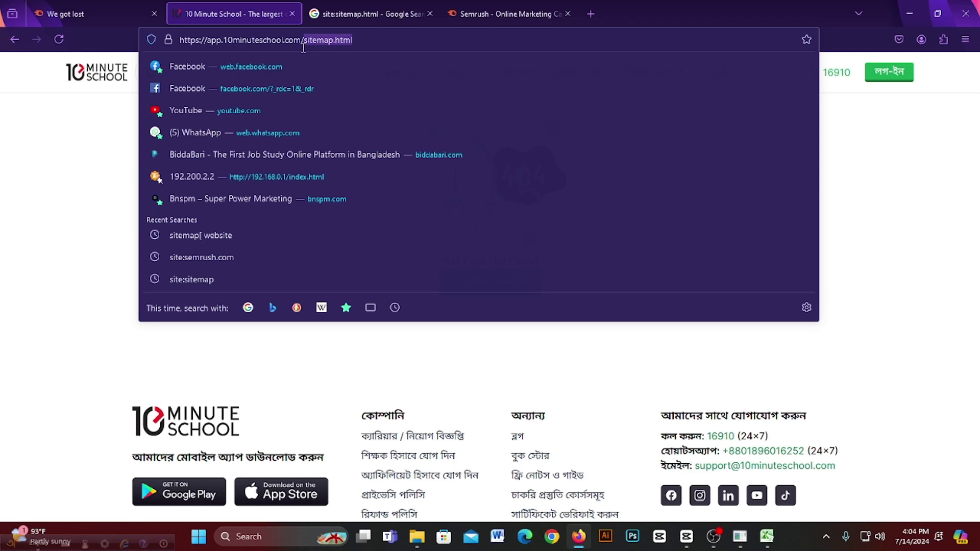
key("BackSpace")
type("djashfpasg")
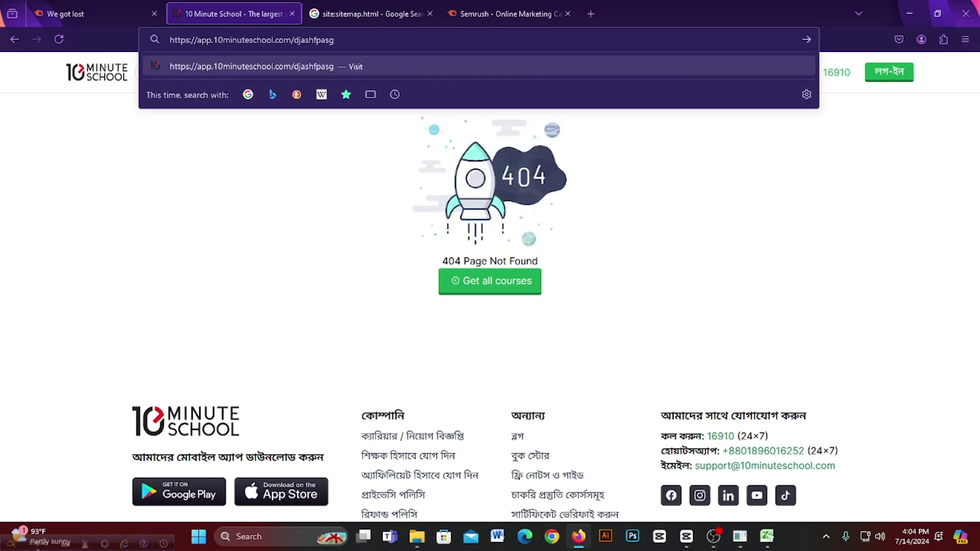
key("Return")
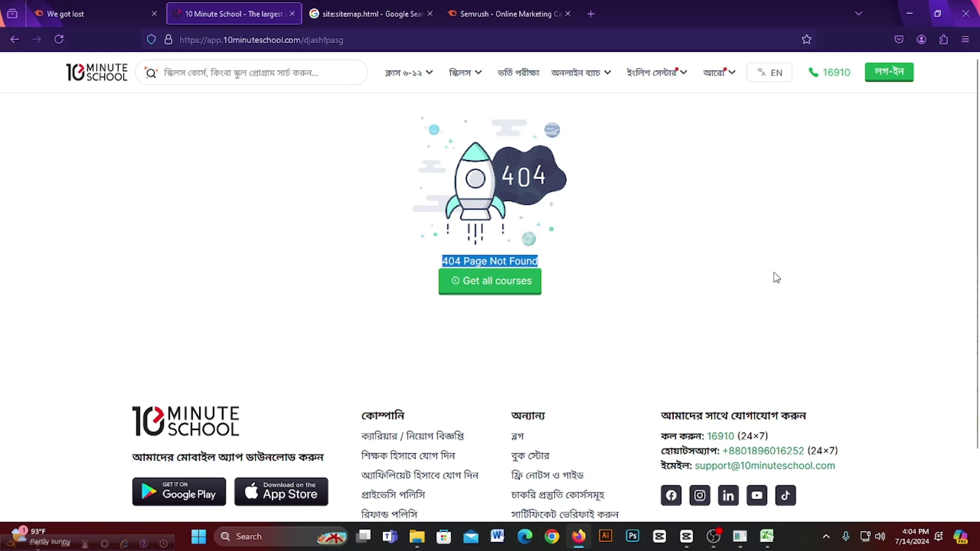
scroll(753, 278, "down", 2)
scroll(753, 279, "up", 2)
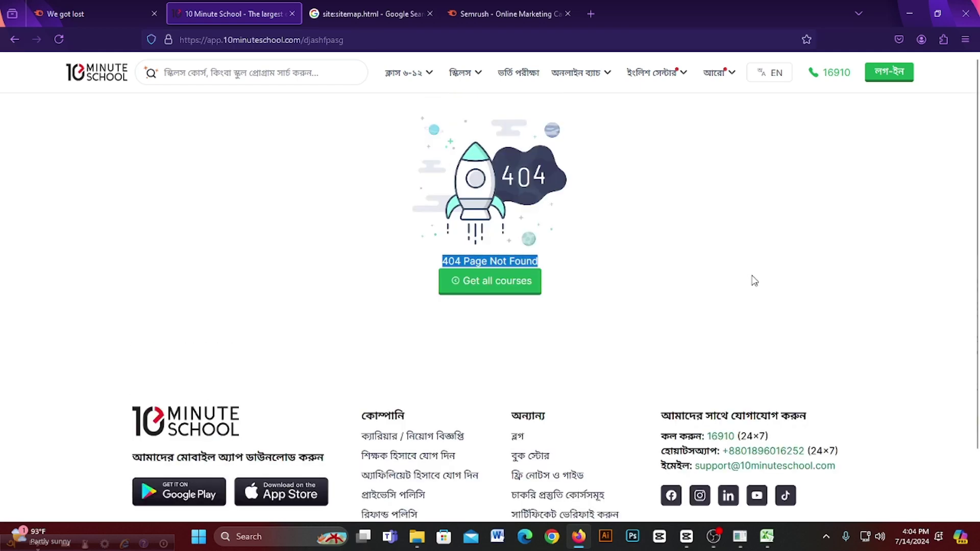
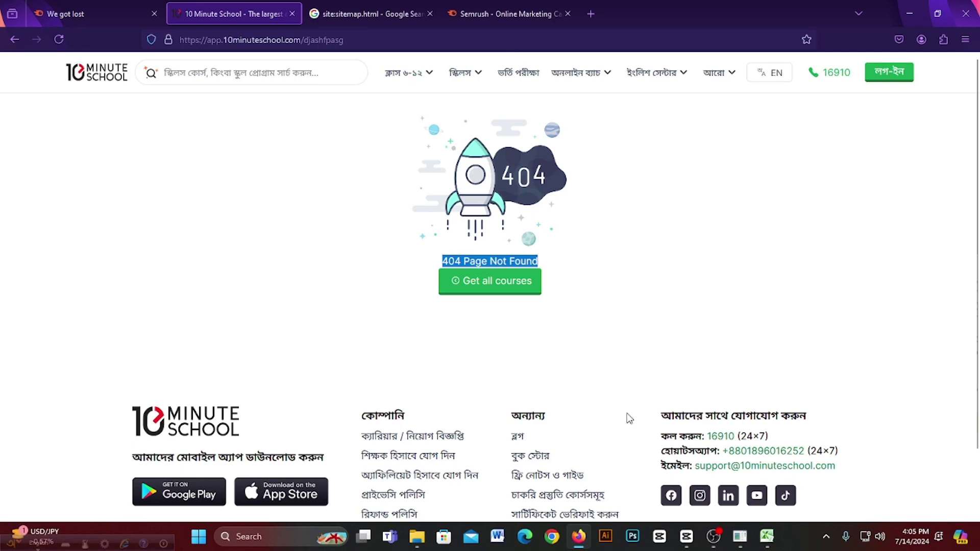
left_click(583, 544)
left_click(582, 544)
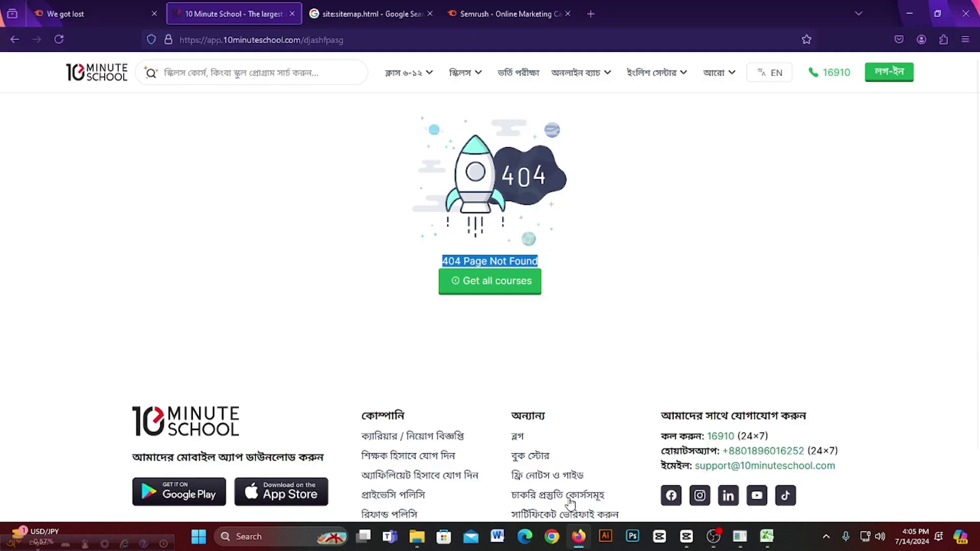
left_click(590, 13)
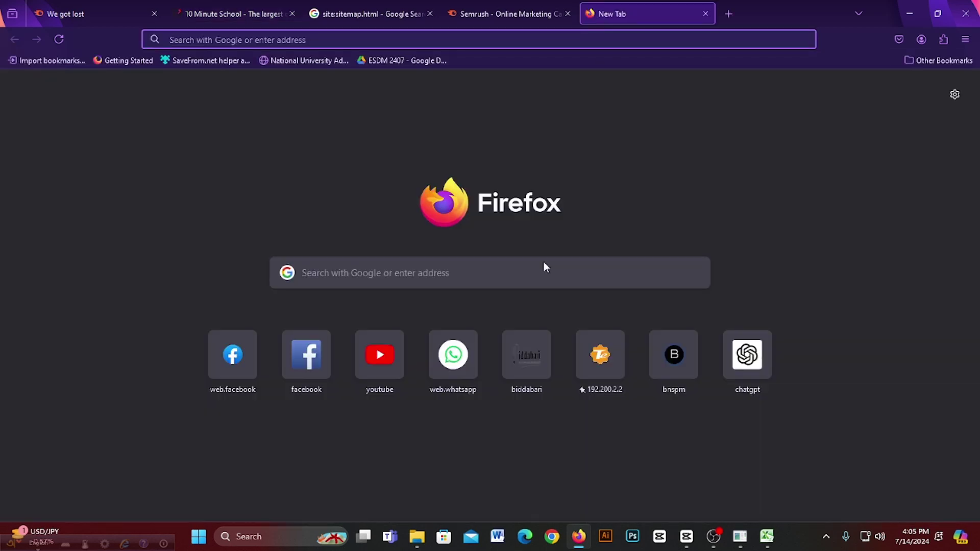
left_click(669, 371)
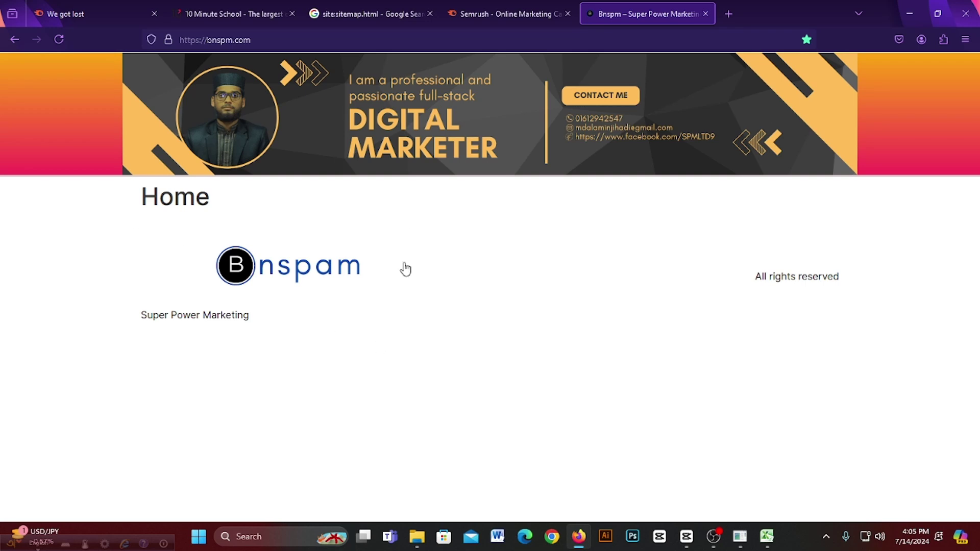
left_click(271, 44)
left_click(265, 35)
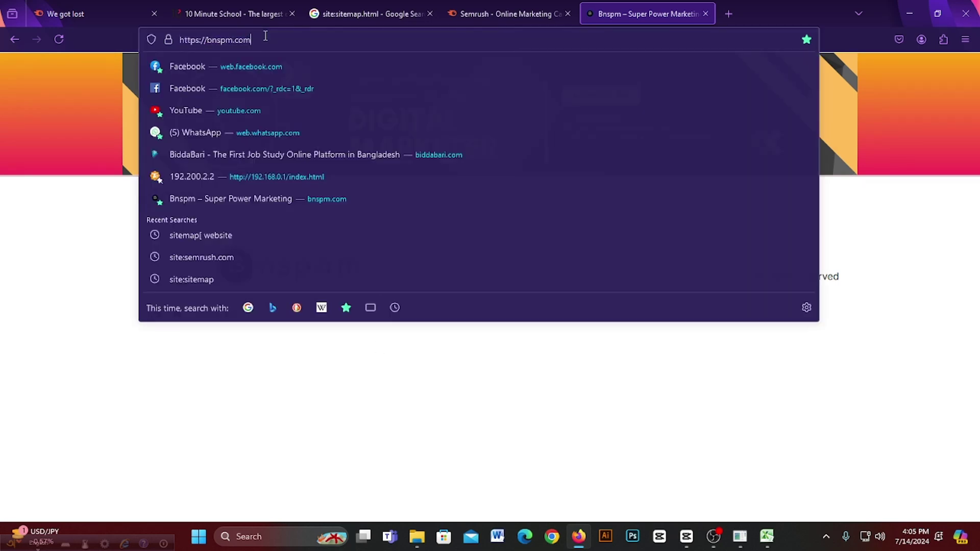
type("/")
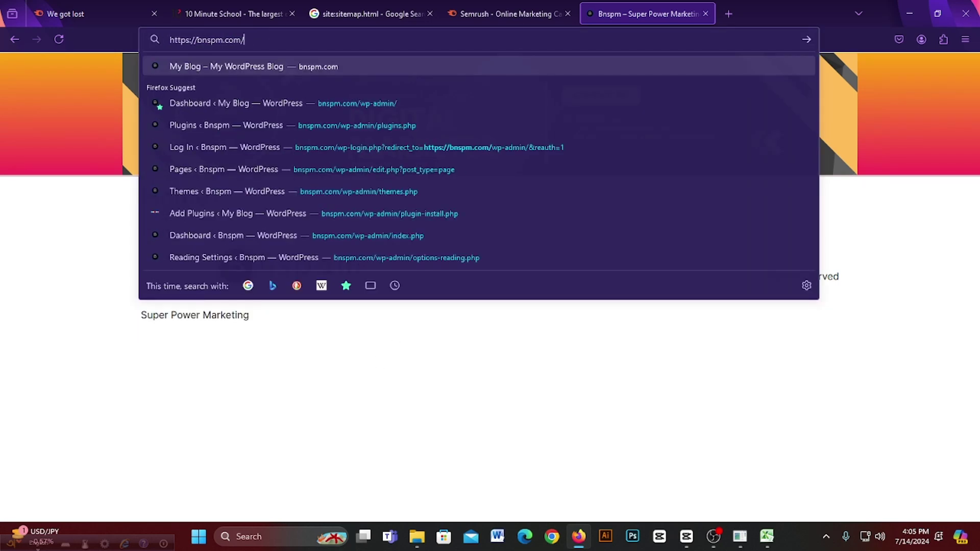
type("ahspfhagf")
key("Return")
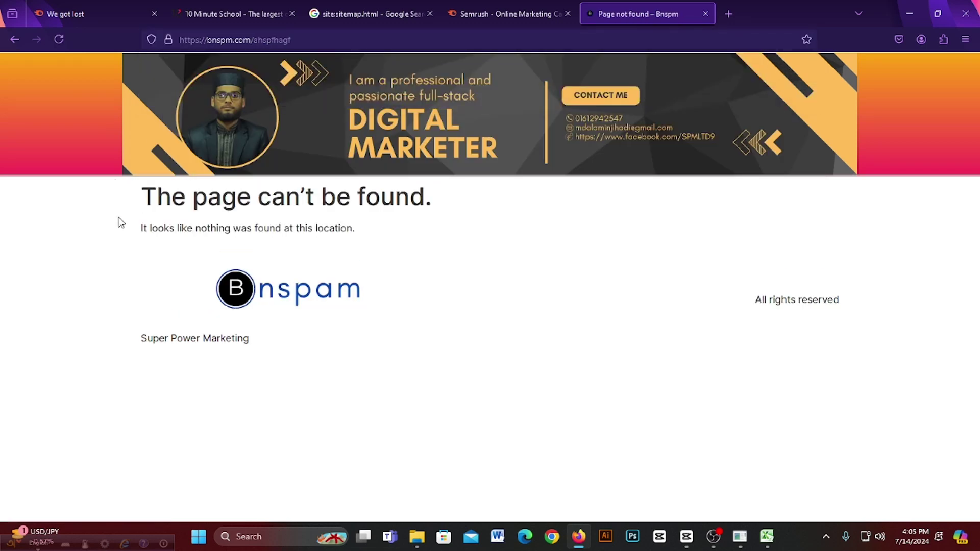
Step: Highlight and read the not-found heading and message on the Bnspm error page
left_click_drag(132, 206, 409, 233)
left_click(370, 219)
left_click_drag(133, 195, 381, 254)
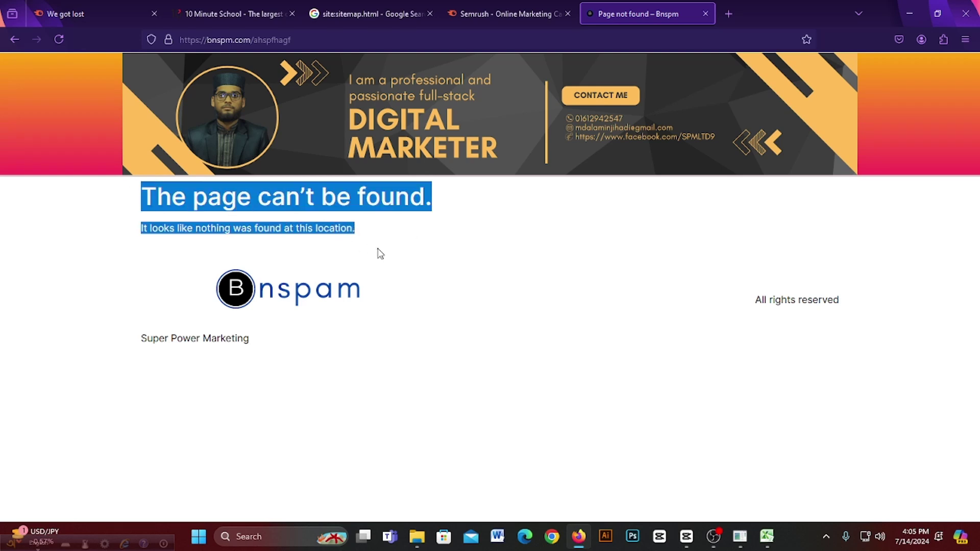
left_click(390, 243)
left_click_drag(142, 197, 404, 244)
left_click(403, 244)
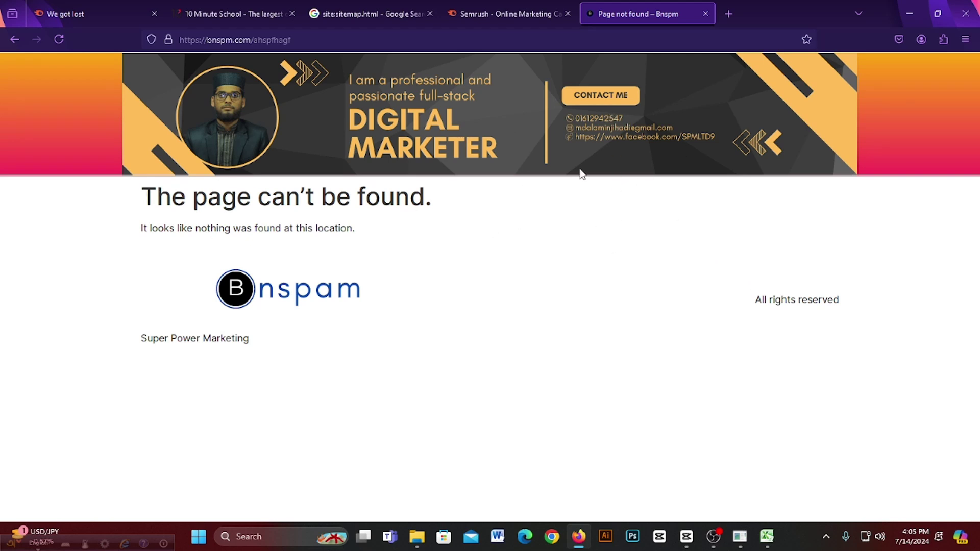
left_click(729, 13)
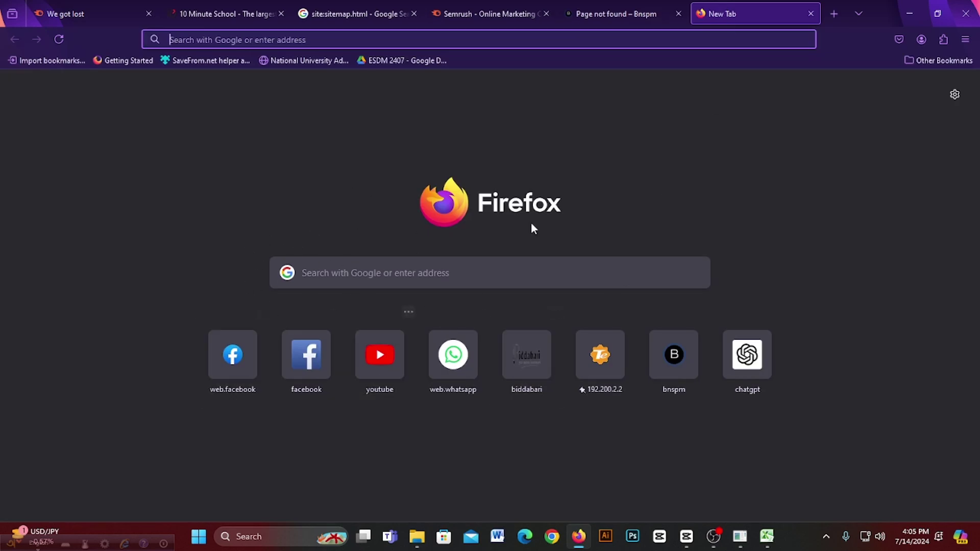
left_click(747, 356)
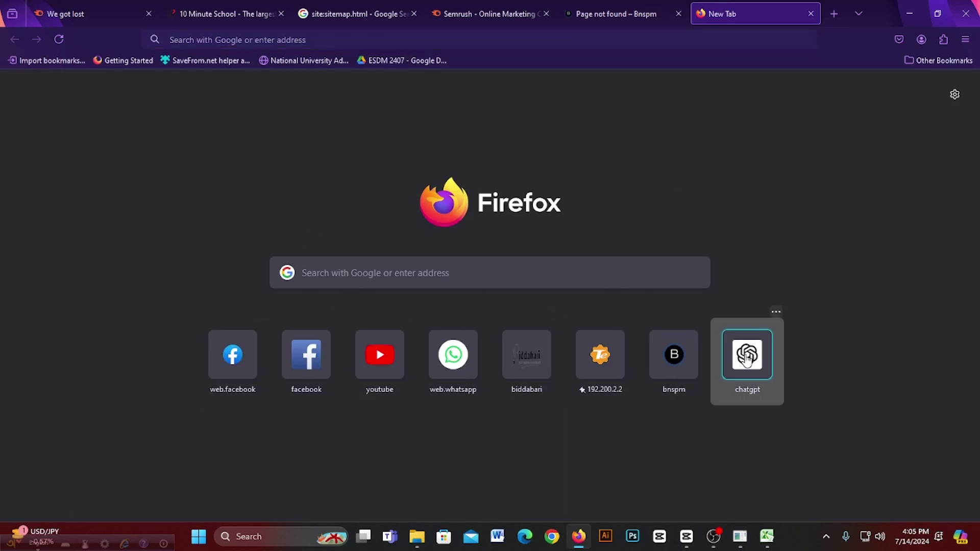
left_click(678, 13)
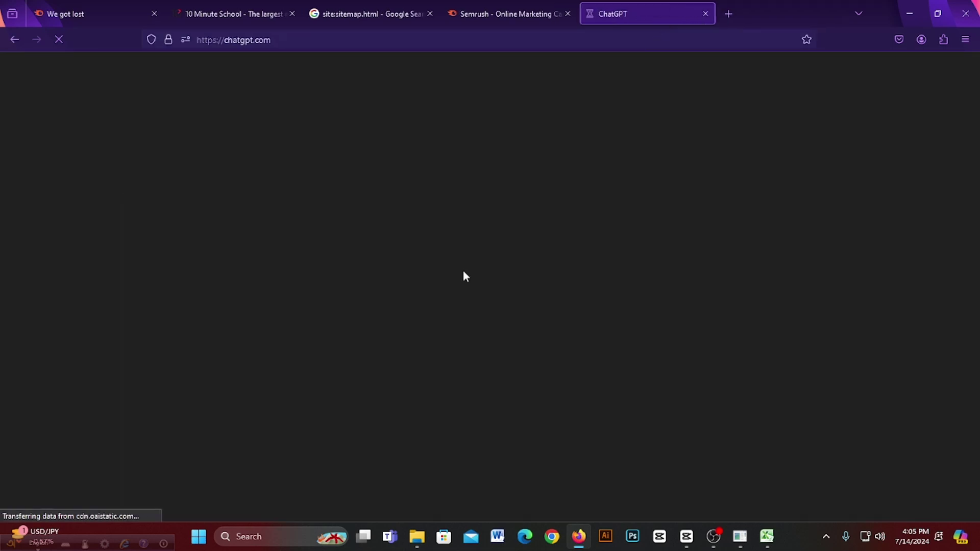
left_click(367, 41)
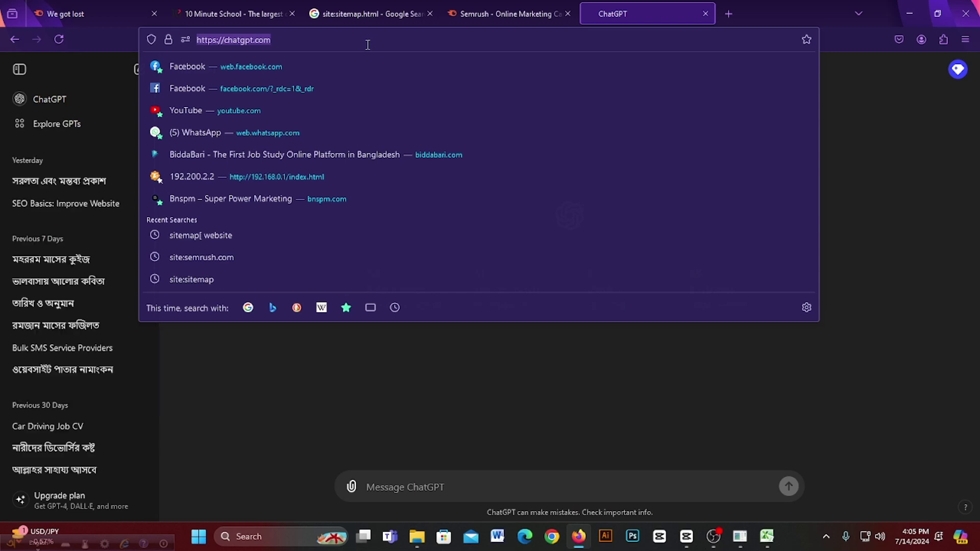
left_click(367, 45)
type("/a[ohsf[agh")
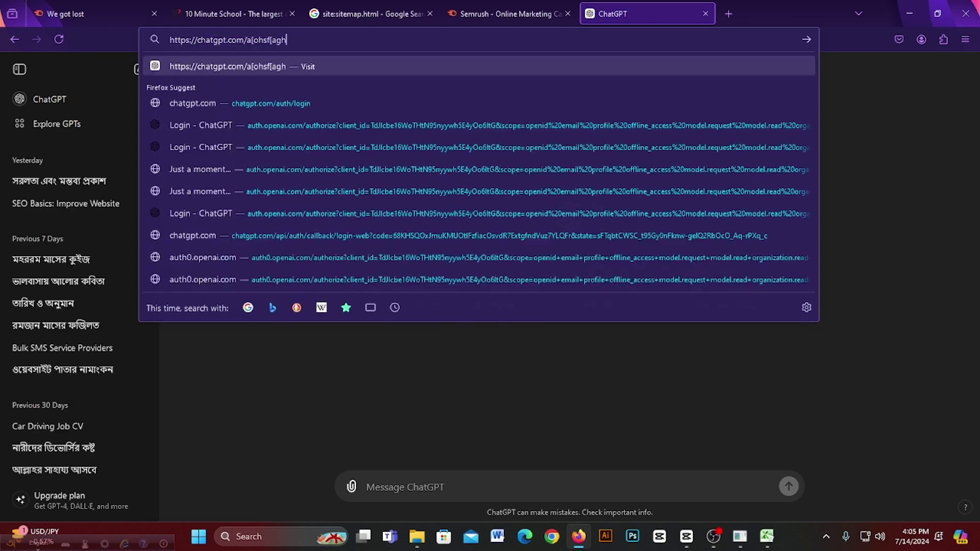
key("Return")
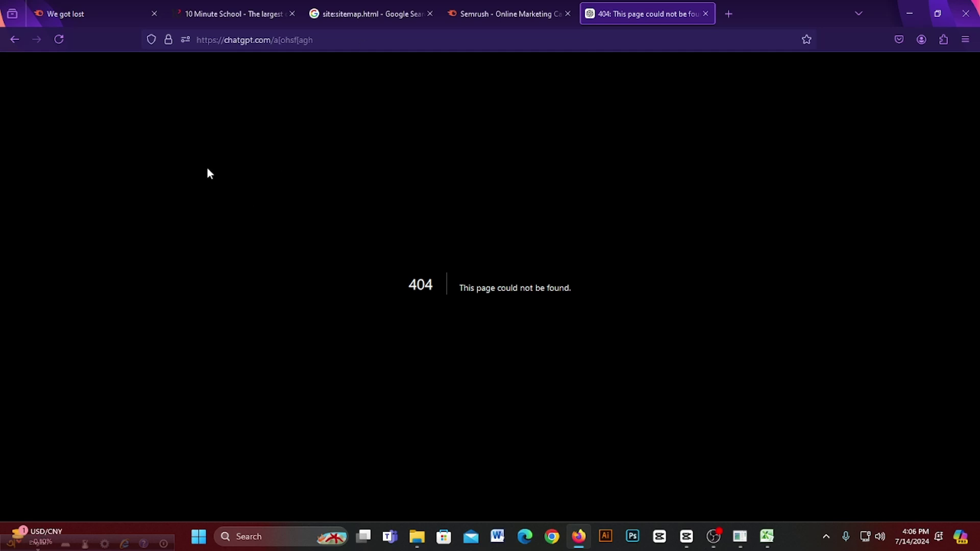
Step: Highlight and read the 404 message on ChatGPT's error page
left_click_drag(208, 173, 746, 294)
left_click(750, 293)
left_click_drag(276, 184, 679, 320)
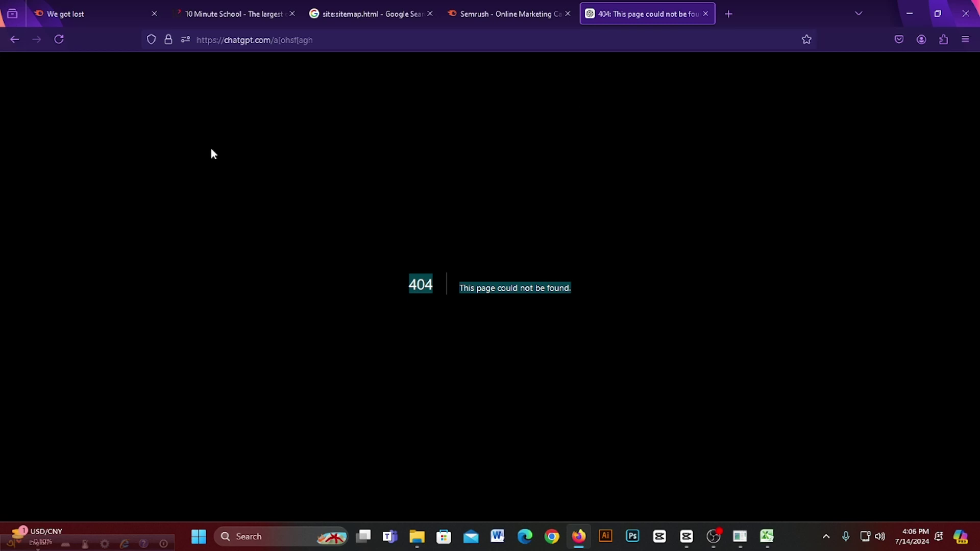
Step: Remove the made-up path to reload chatgpt.com, and close the ChatGPT tab
left_click(330, 40)
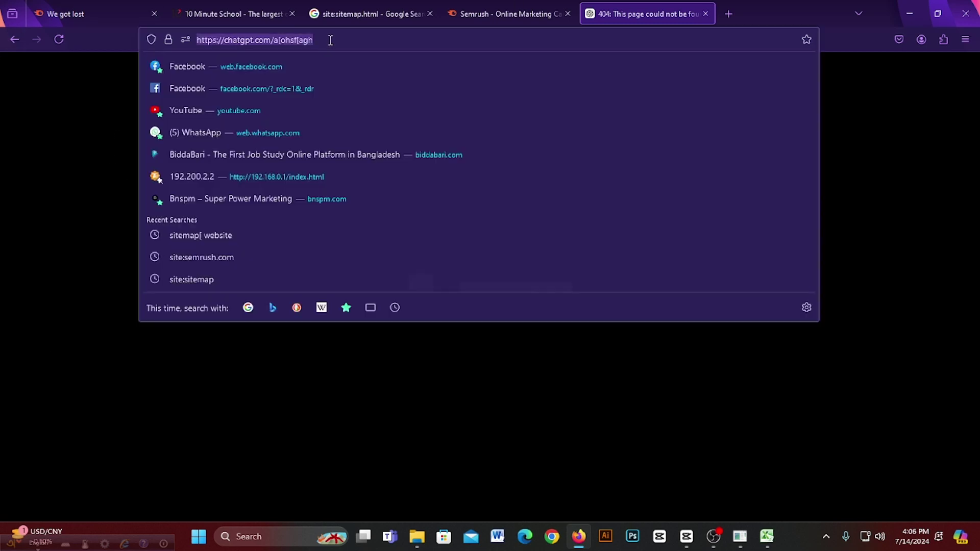
left_click(330, 40)
key("BackSpace")
key("BackSpace")
key("BackSpace")
key("BackSpace")
key("BackSpace")
key("BackSpace")
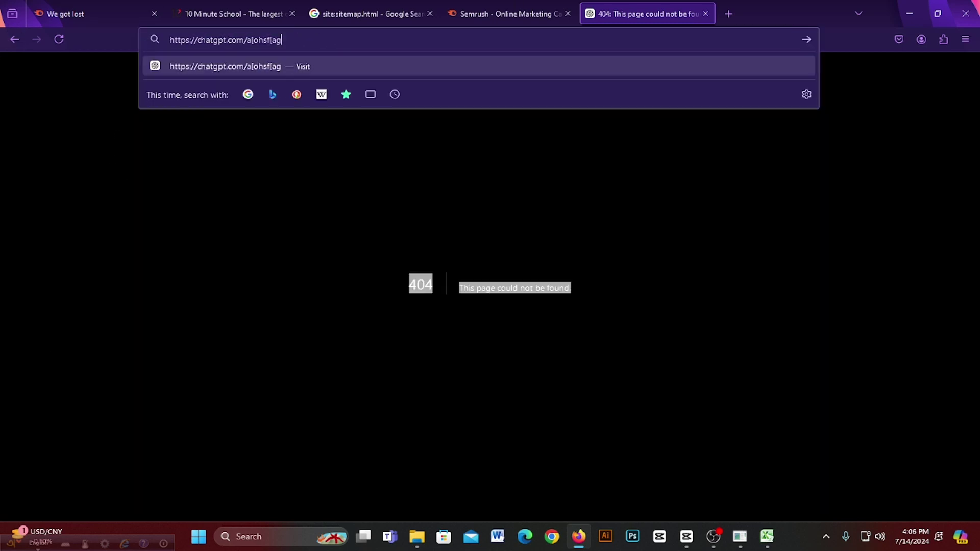
key("BackSpace")
key("BackSpace")
key("BackSpace")
key("BackSpace")
key("Return")
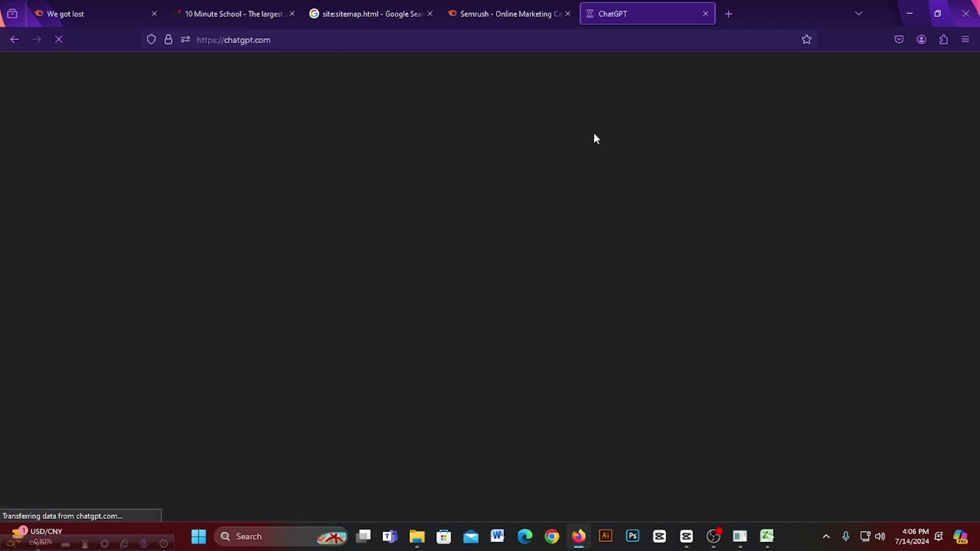
left_click(706, 14)
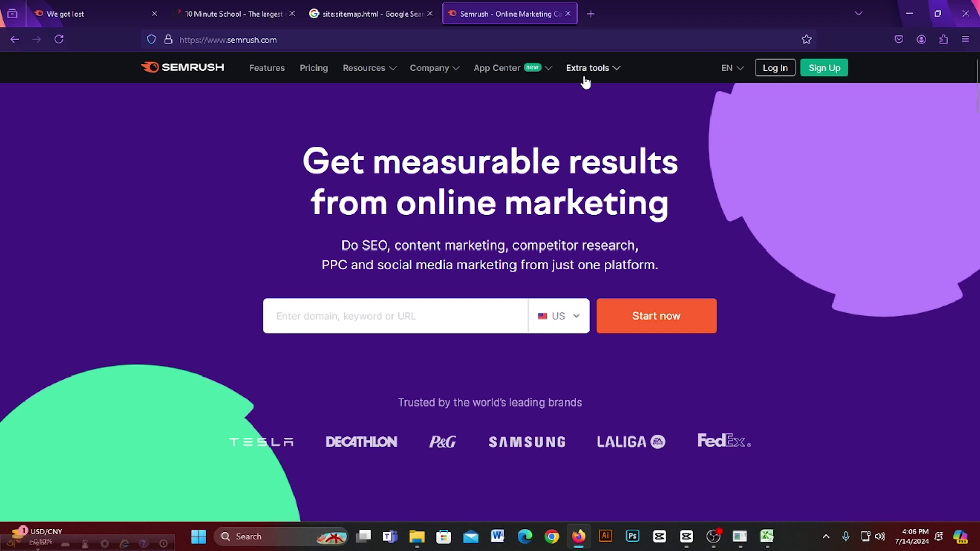
Step: Switch to the Excel checklist and review the Custom 404 Page status in B9
left_click(767, 536)
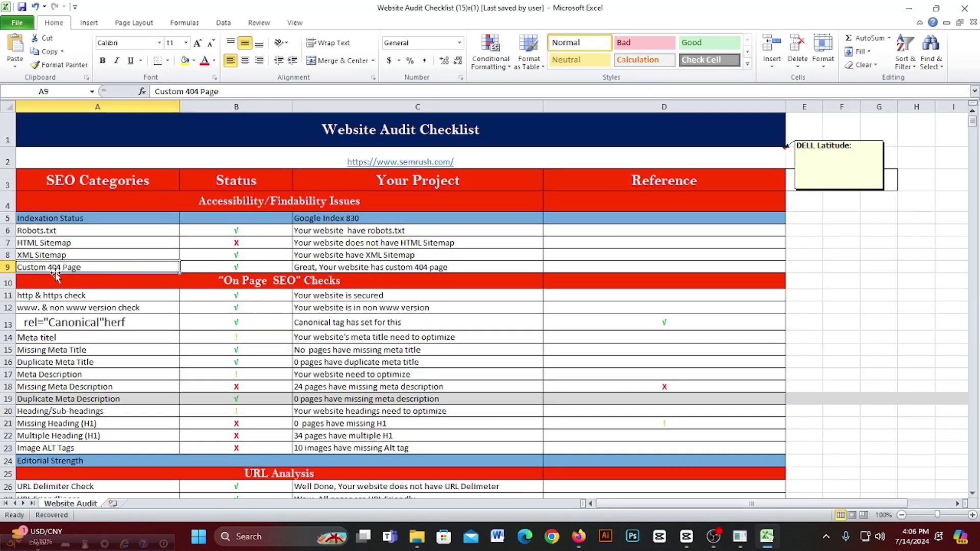
left_click(204, 267)
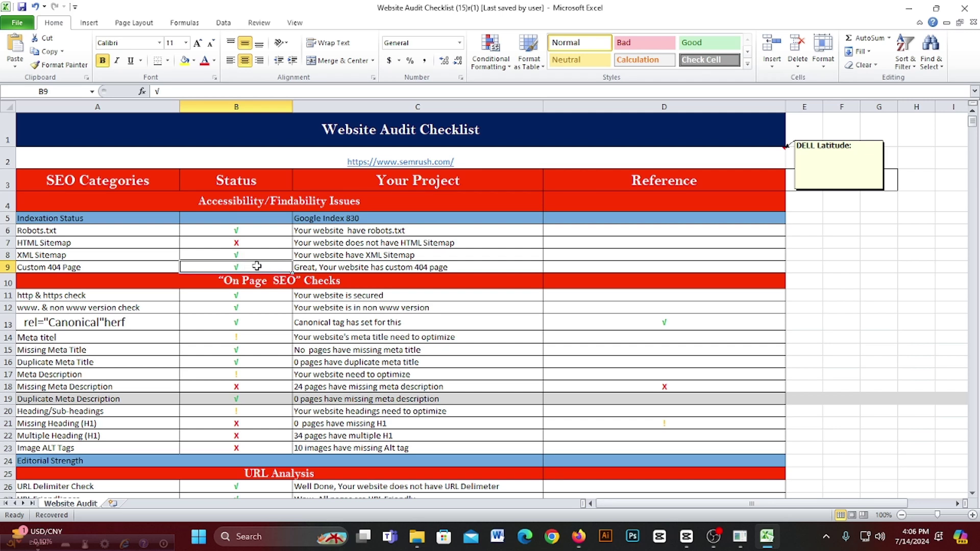
Step: Review the Custom 404 Page item in row 9, covering its category, status and project note
left_click(89, 270)
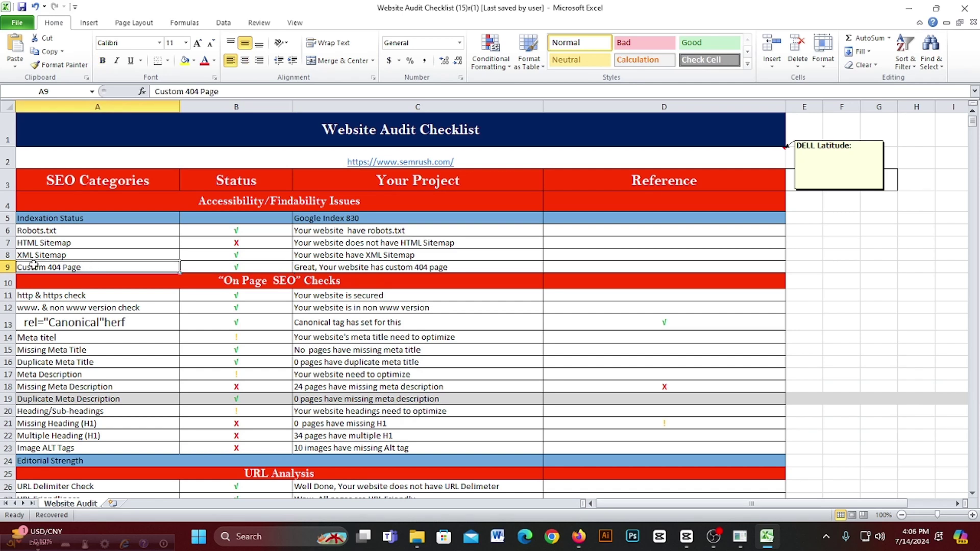
left_click(234, 273)
left_click(347, 270)
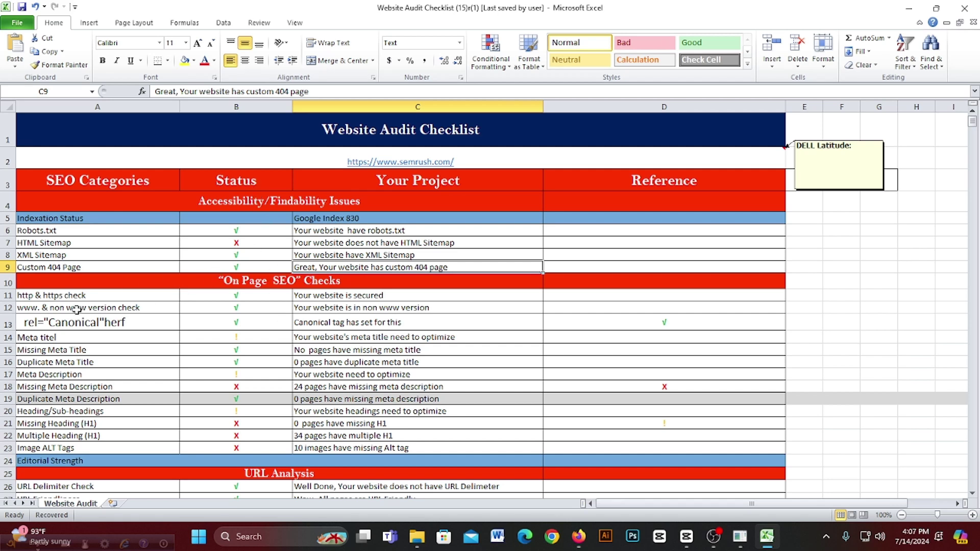
Step: Review the "On Page SEO" Checks heading and the http & https check in row 11, including its status and project note
left_click(61, 281)
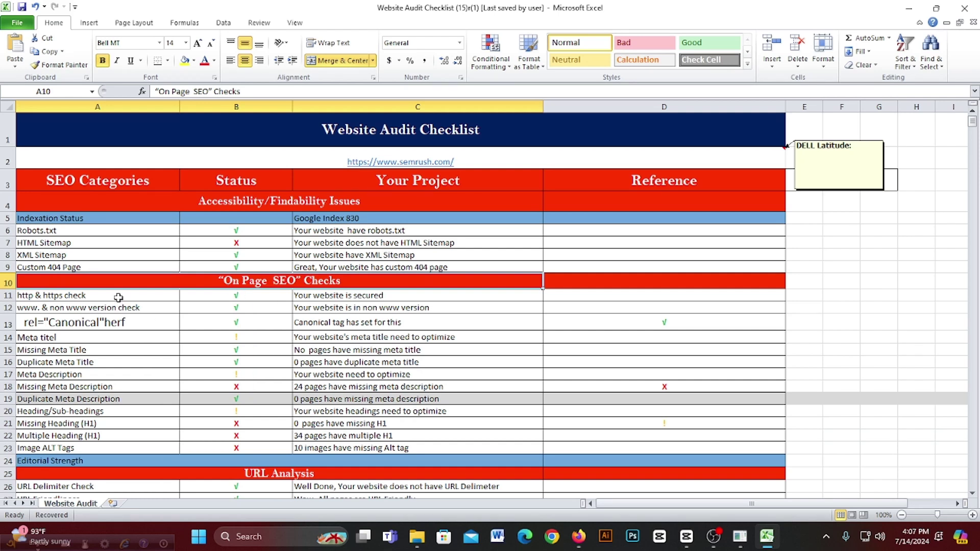
left_click(119, 296)
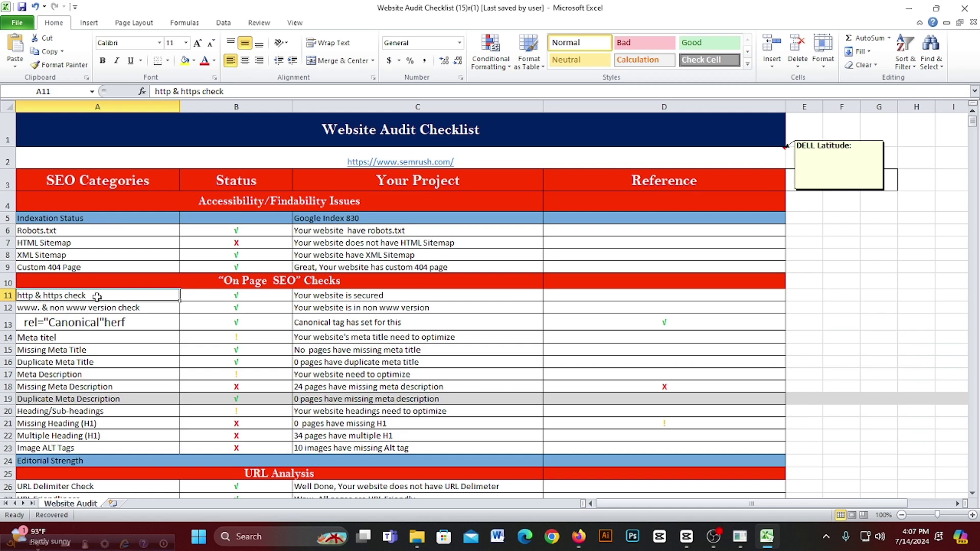
left_click(250, 294)
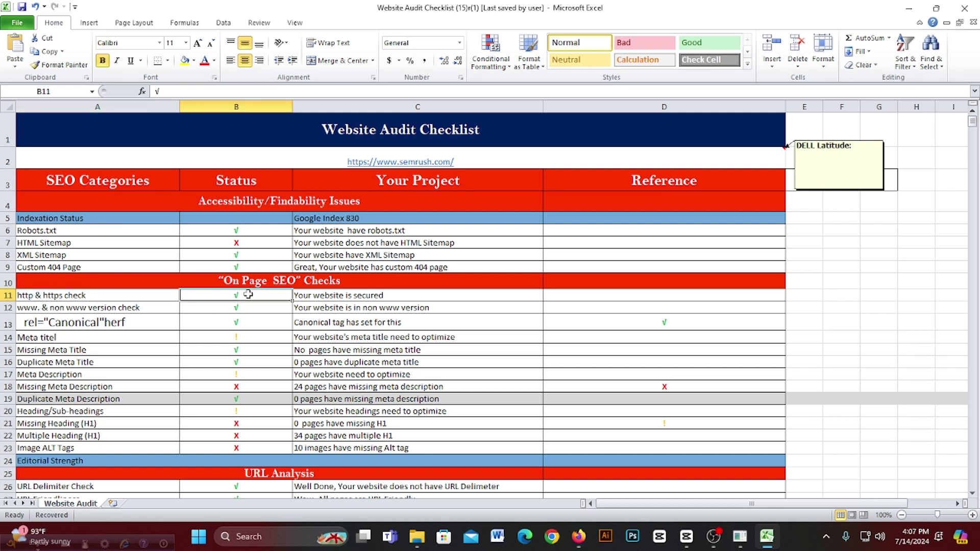
left_click(352, 307)
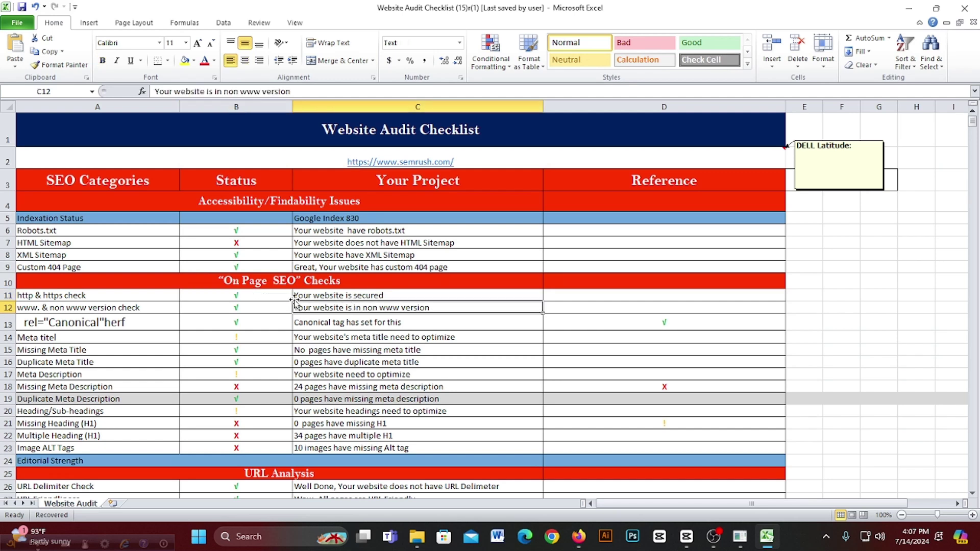
left_click(320, 297)
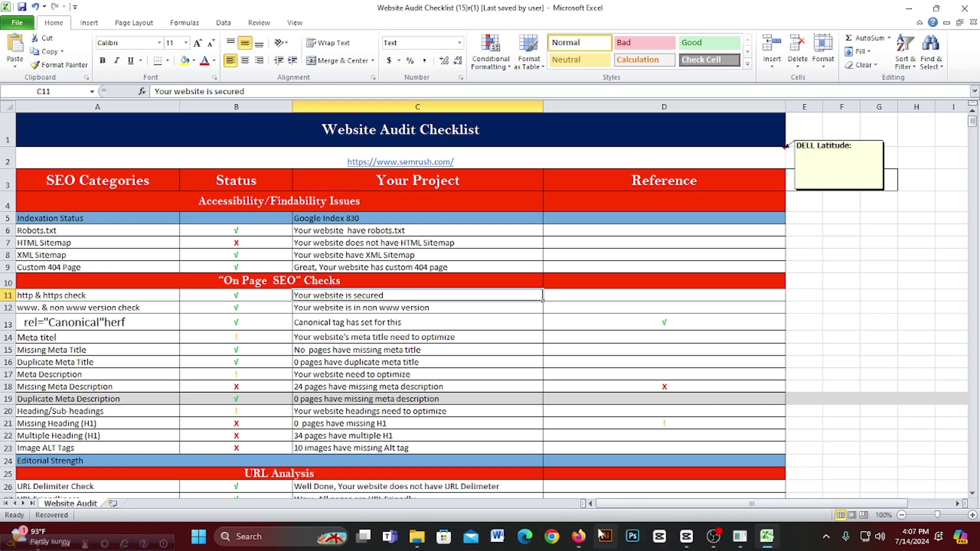
Step: Switch to Firefox and highlight the https part of the semrush.com address to check the site's protocol
left_click(579, 537)
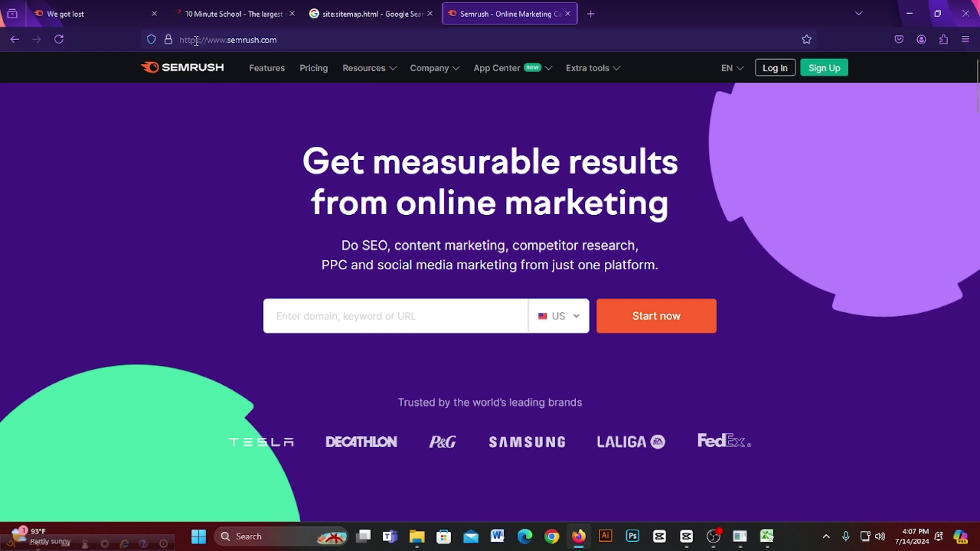
left_click_drag(197, 41, 181, 42)
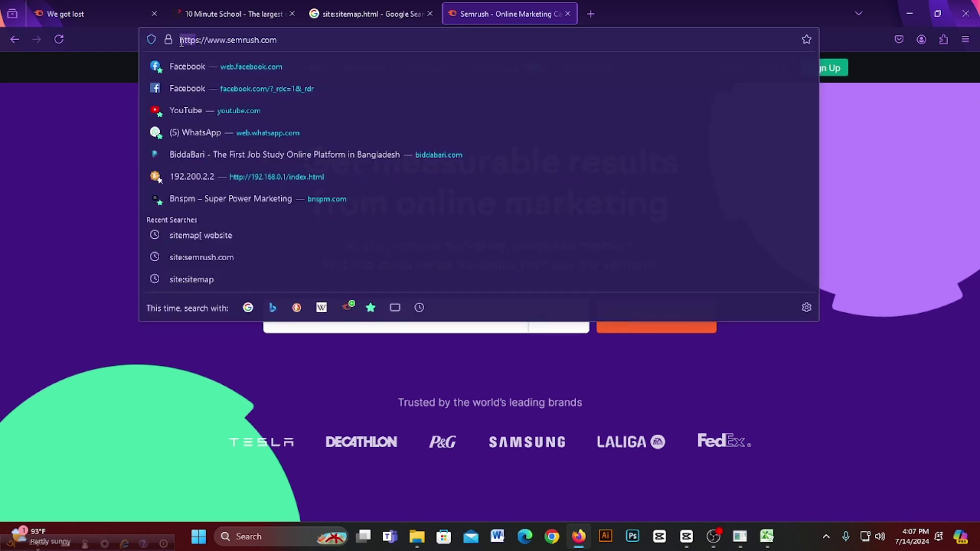
left_click(181, 42)
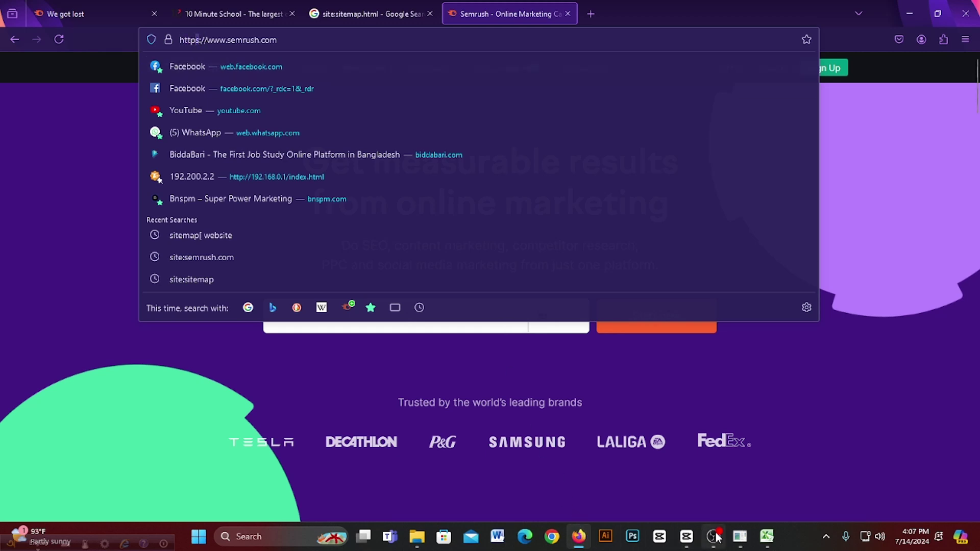
Step: Switch to the Excel checklist and compare the http & https check's status in B11 and note in C11
left_click(767, 536)
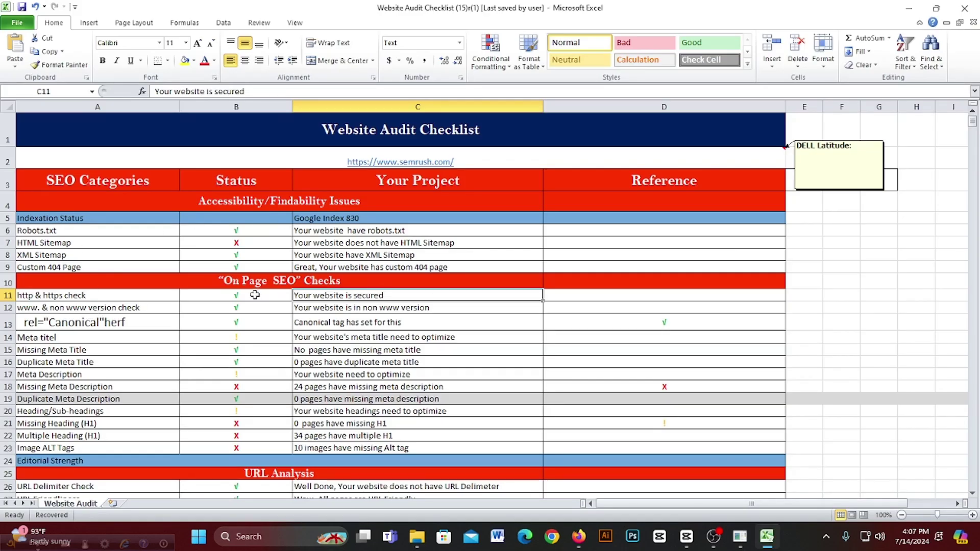
left_click(237, 296)
left_click(309, 297)
Step: Switch to Firefox and check the protocol in the addresses of the Semrush, 10 Minute School and Google tabs
left_click(579, 536)
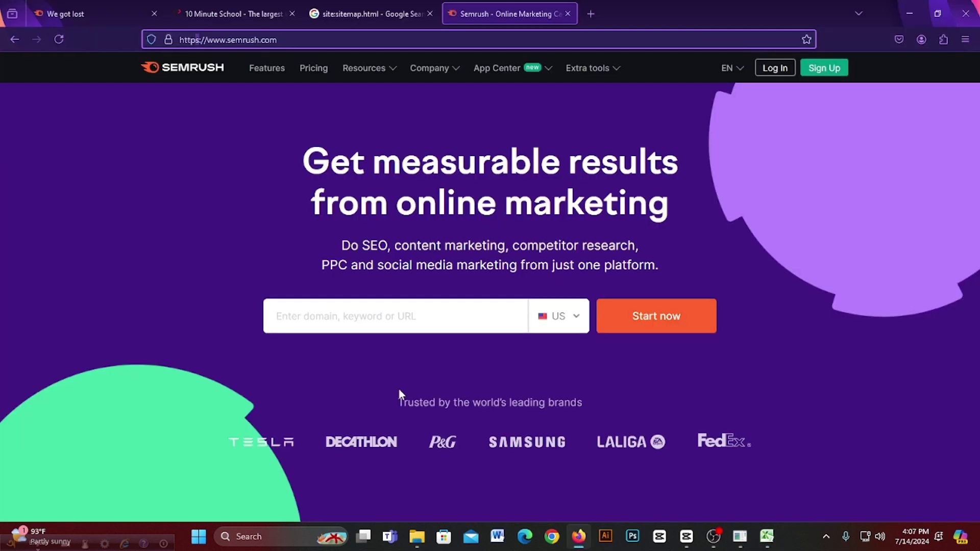
left_click(197, 41)
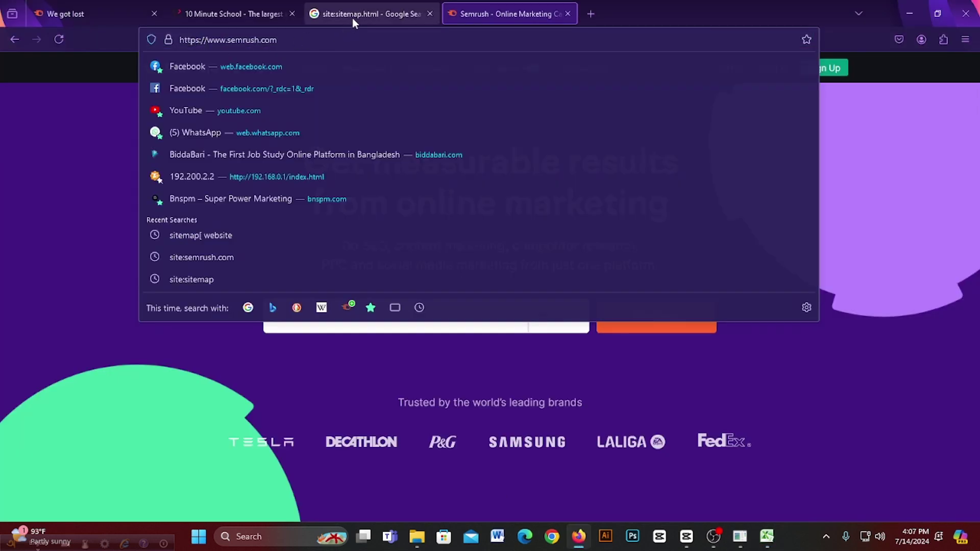
left_click(215, 12)
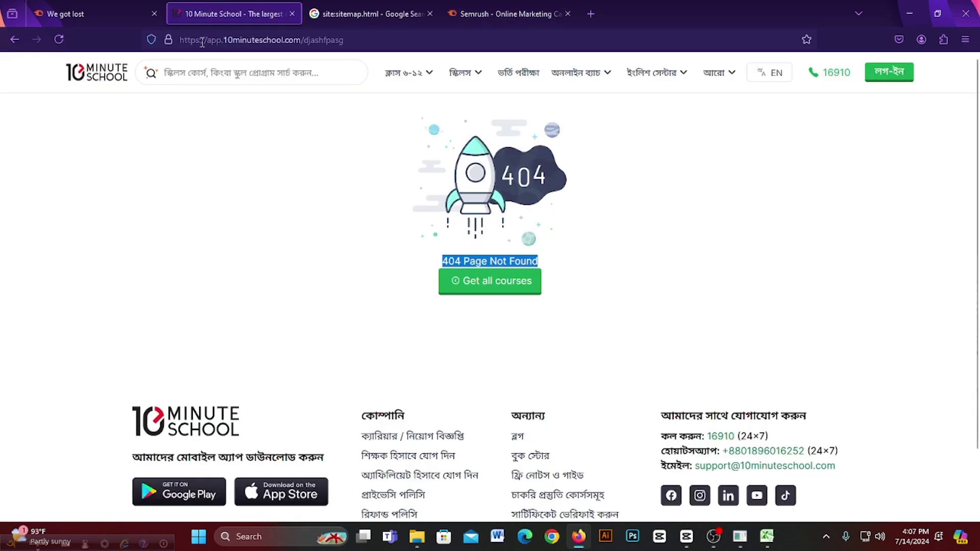
left_click(91, 20)
left_click(407, 4)
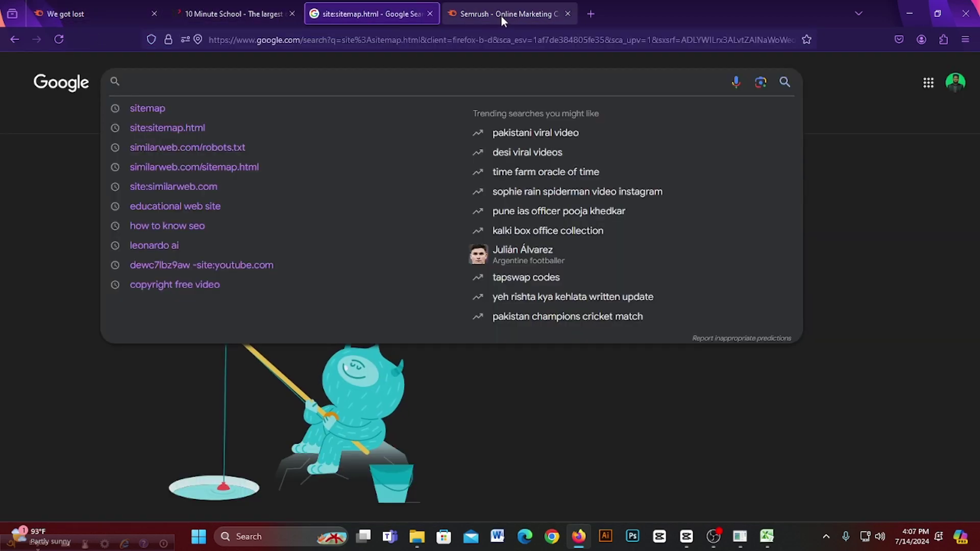
left_click(500, 15)
Step: Open Facebook in a new tab and inspect its address and site permissions
left_click(591, 14)
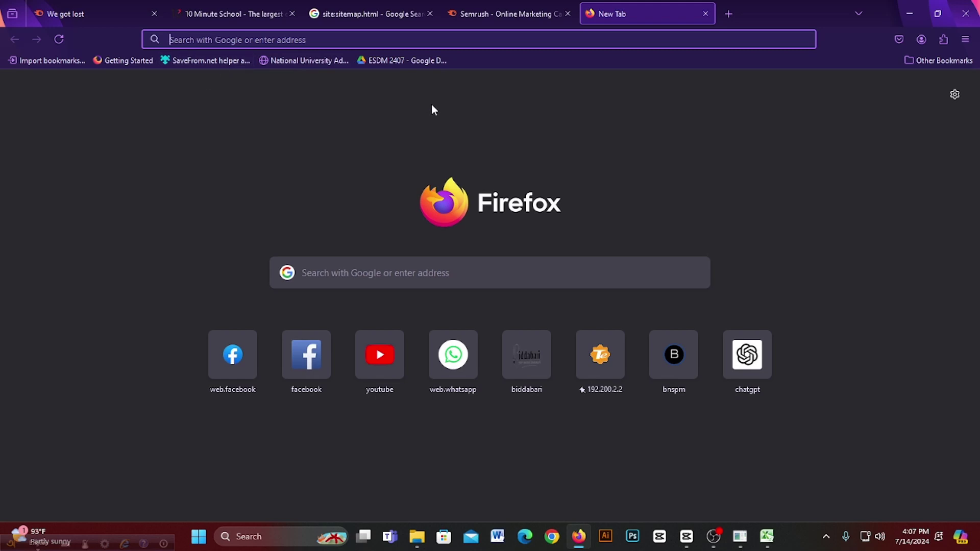
left_click(251, 363)
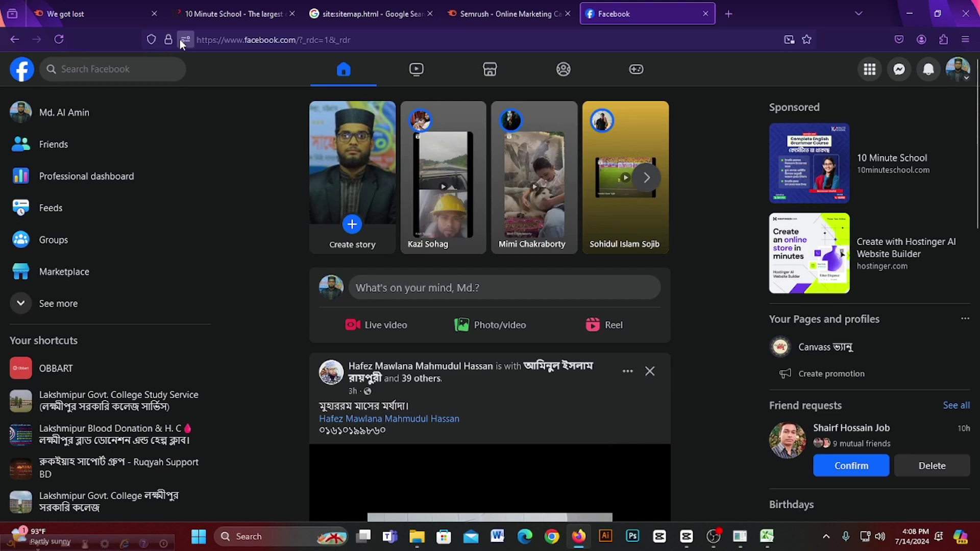
left_click(184, 40)
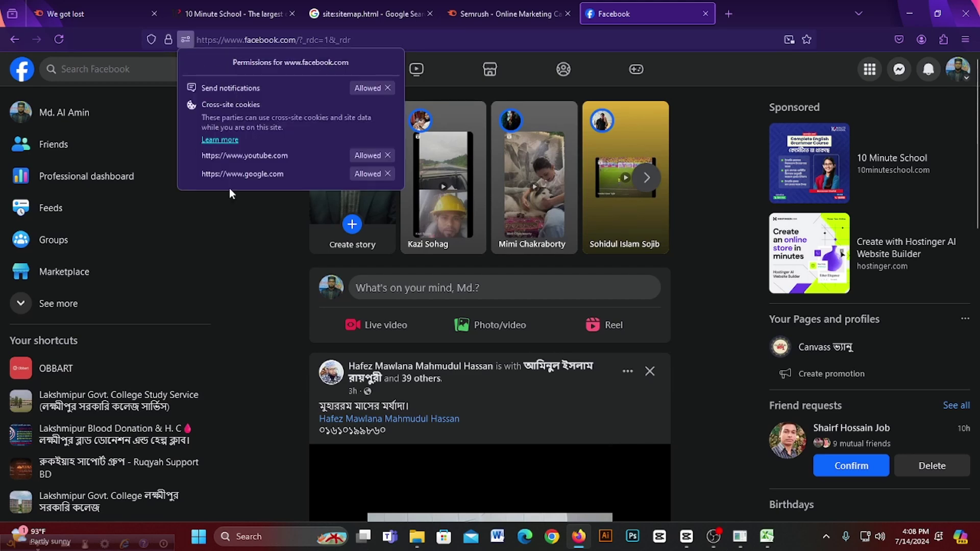
left_click(803, 7)
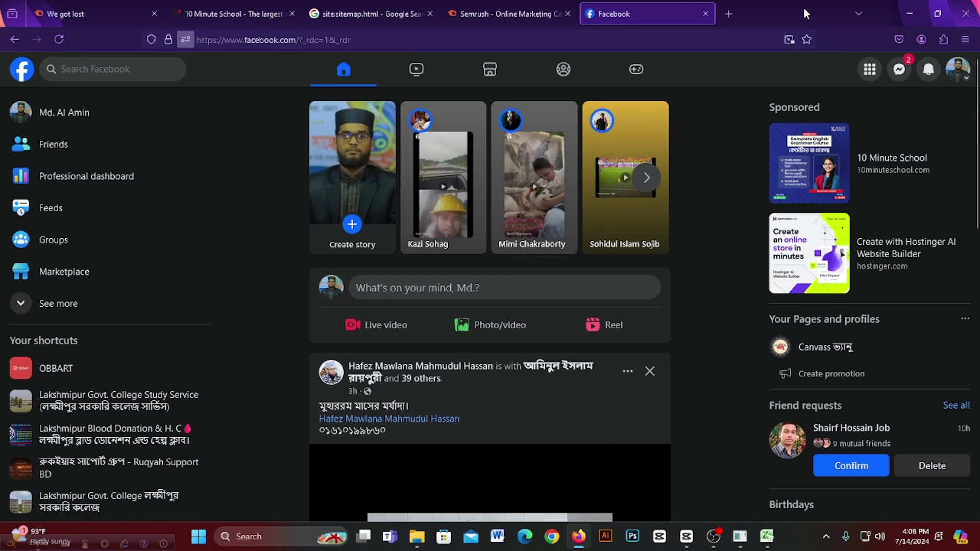
Step: Compare the Semrush and Facebook addresses, then close the Facebook tab and return to Semrush through the other open sites
left_click(499, 7)
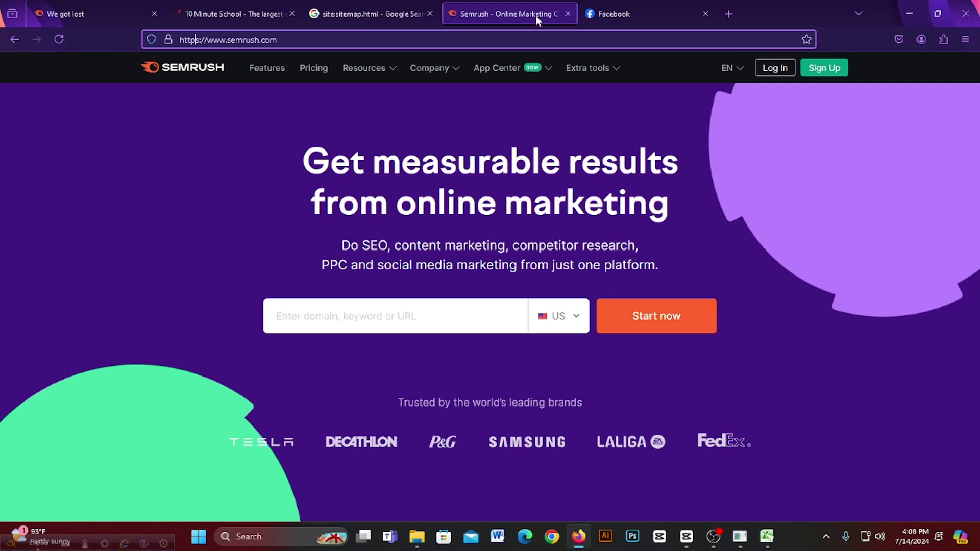
left_click(632, 15)
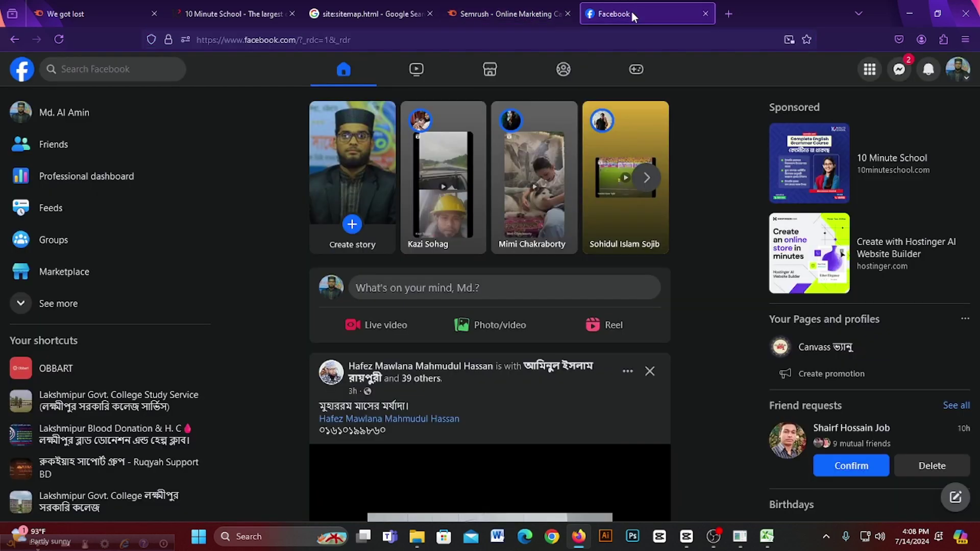
left_click(706, 14)
left_click(340, 12)
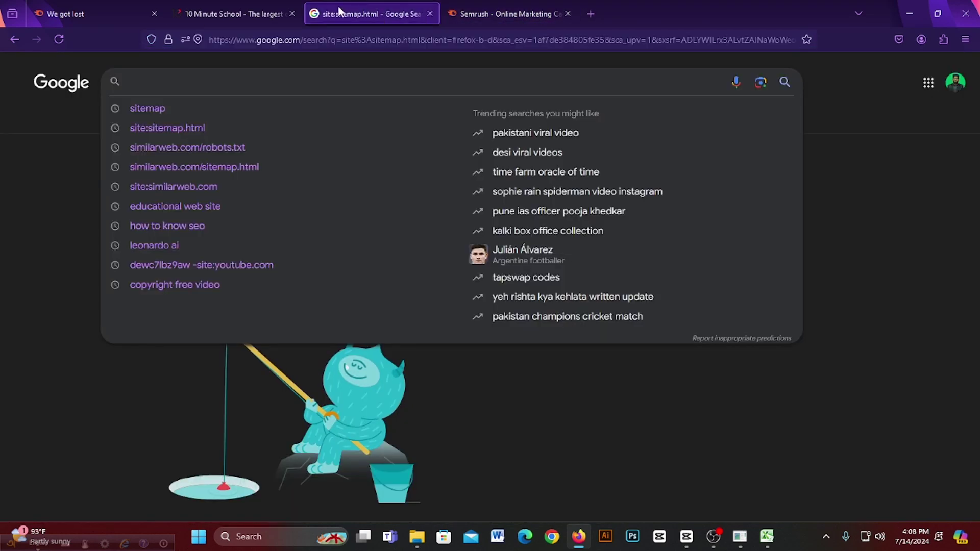
left_click(235, 14)
left_click(505, 14)
left_click(766, 536)
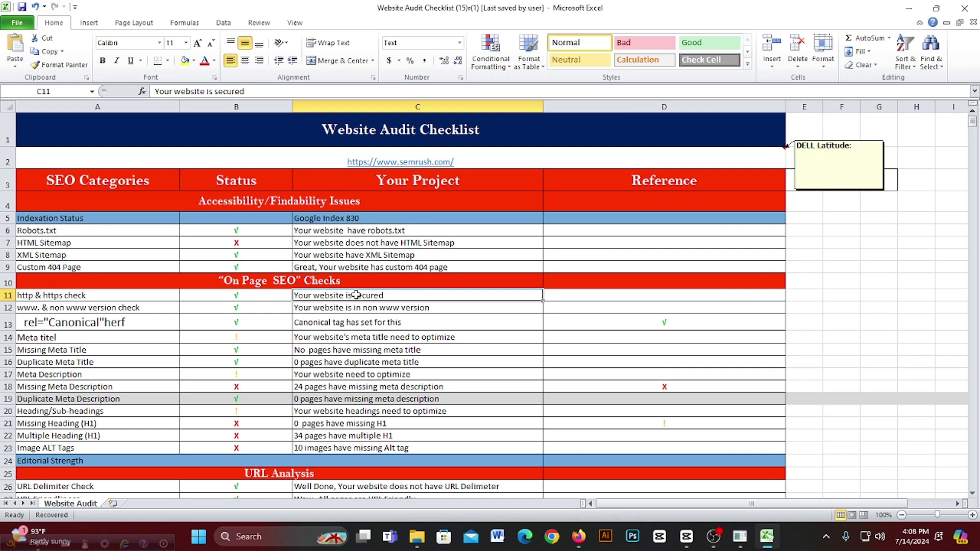
left_click(59, 310)
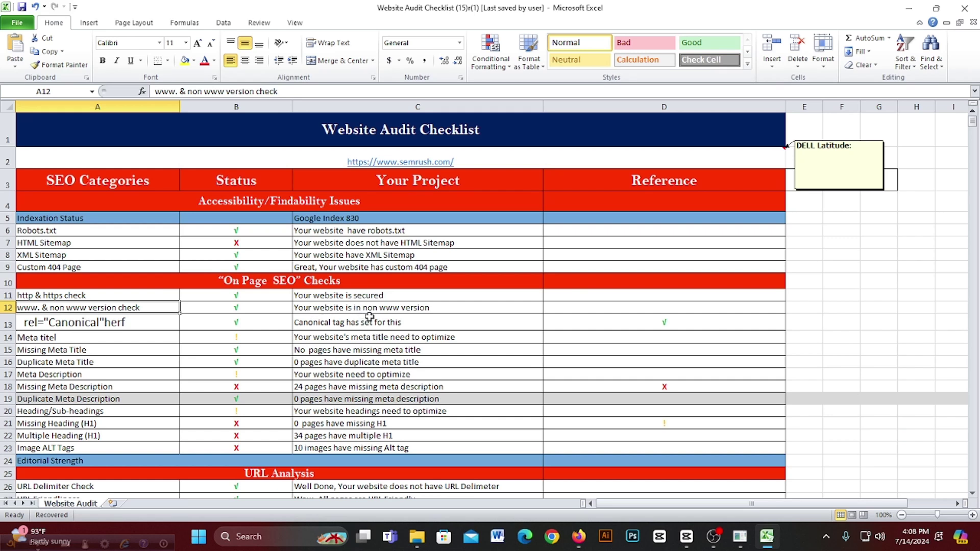
left_click(428, 309)
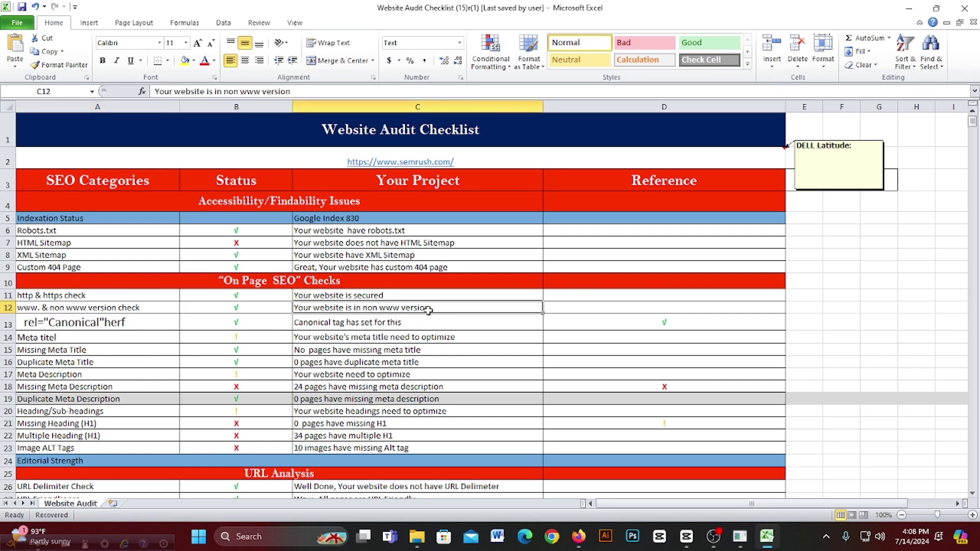
left_click(115, 309)
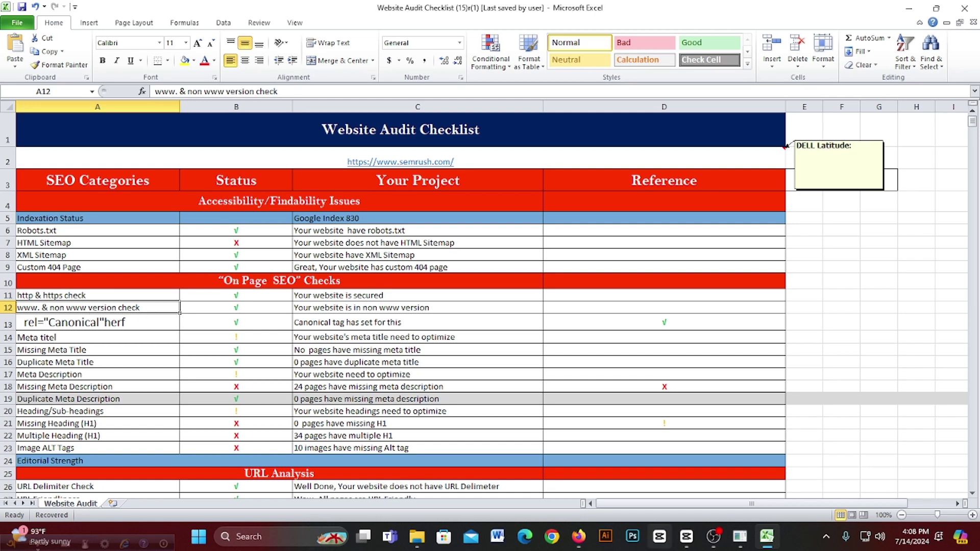
left_click(579, 536)
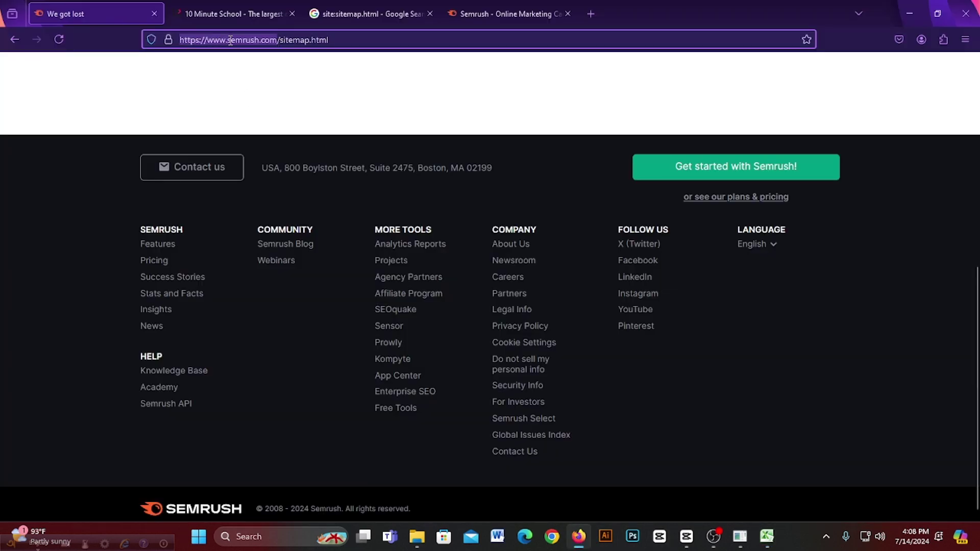
left_click(329, 39)
left_click_drag(329, 39, 281, 40)
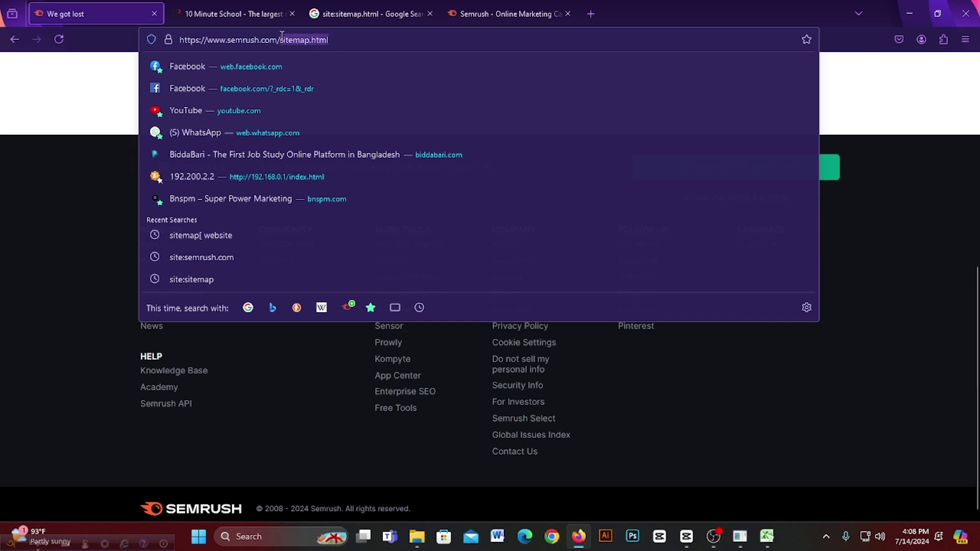
key("Return")
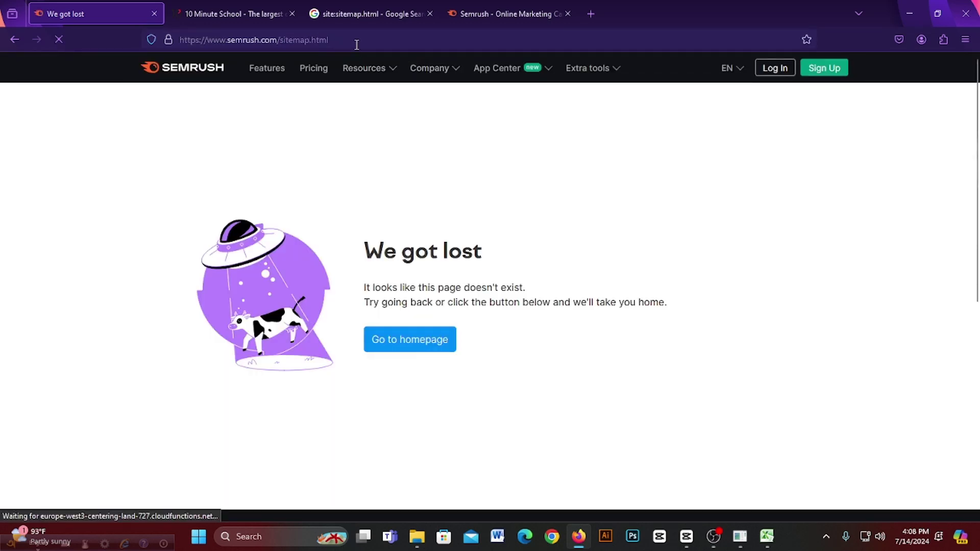
left_click_drag(329, 40, 282, 39)
key("BackSpace")
key("Return")
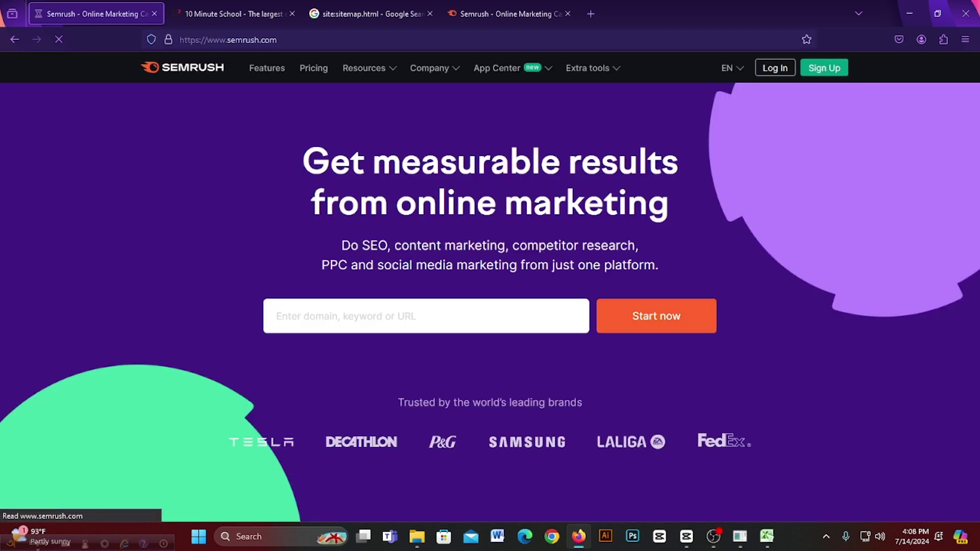
Step: Highlight www in the Semrush address and compare it with the start of the 10 Minute School address
left_click_drag(207, 40, 226, 41)
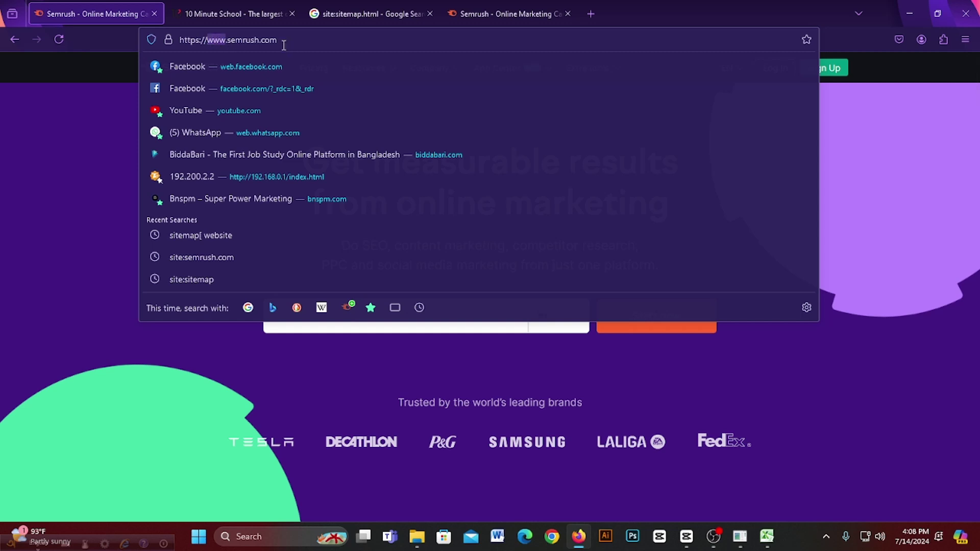
key("ctrl+Tab")
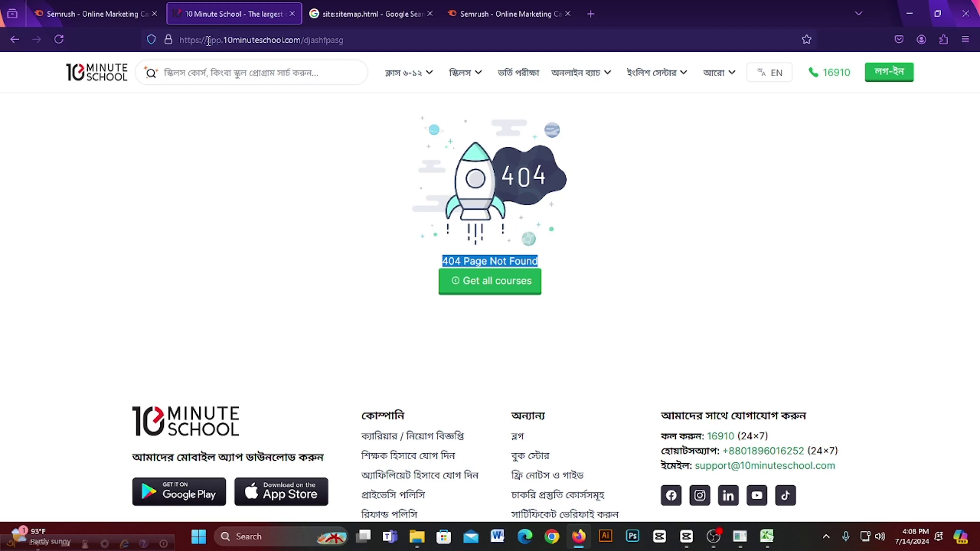
left_click(515, 16)
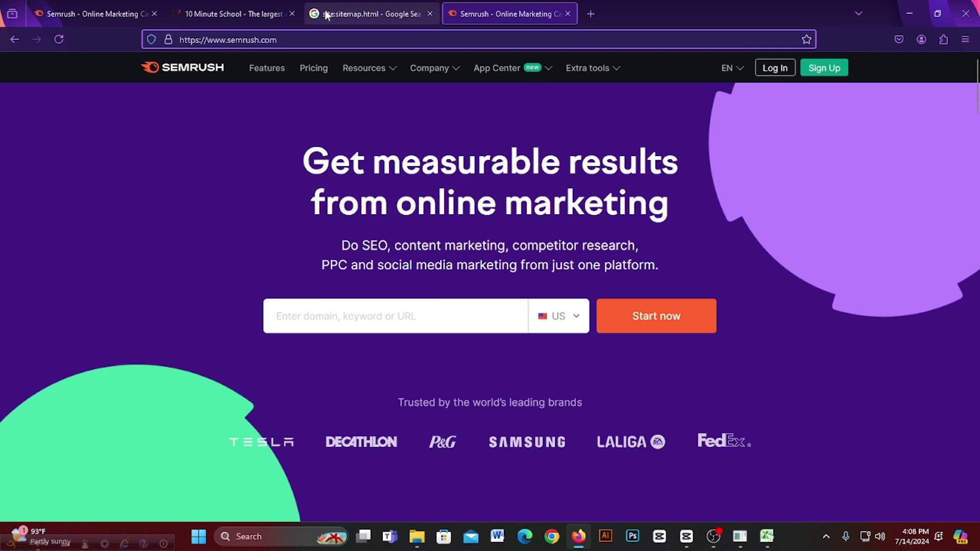
left_click(257, 14)
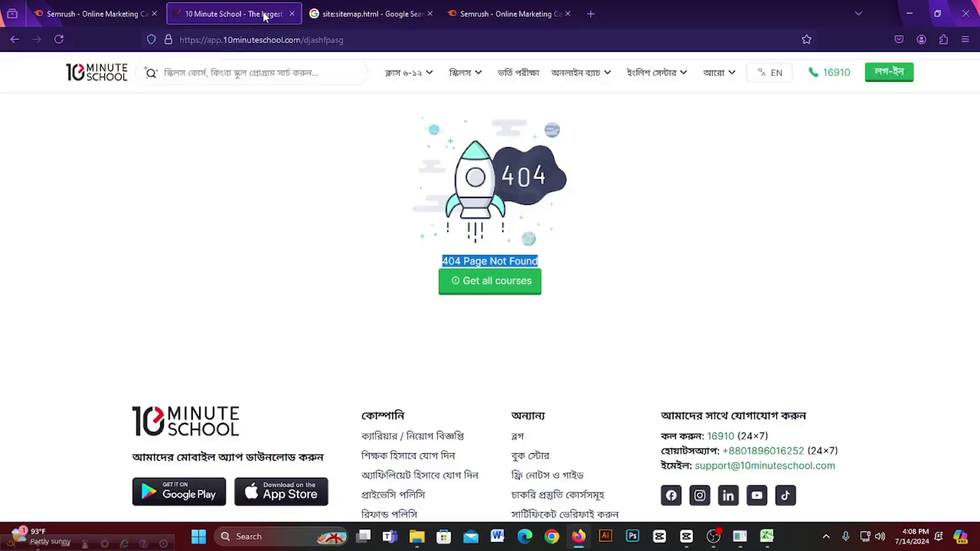
left_click(206, 39)
left_click(210, 39)
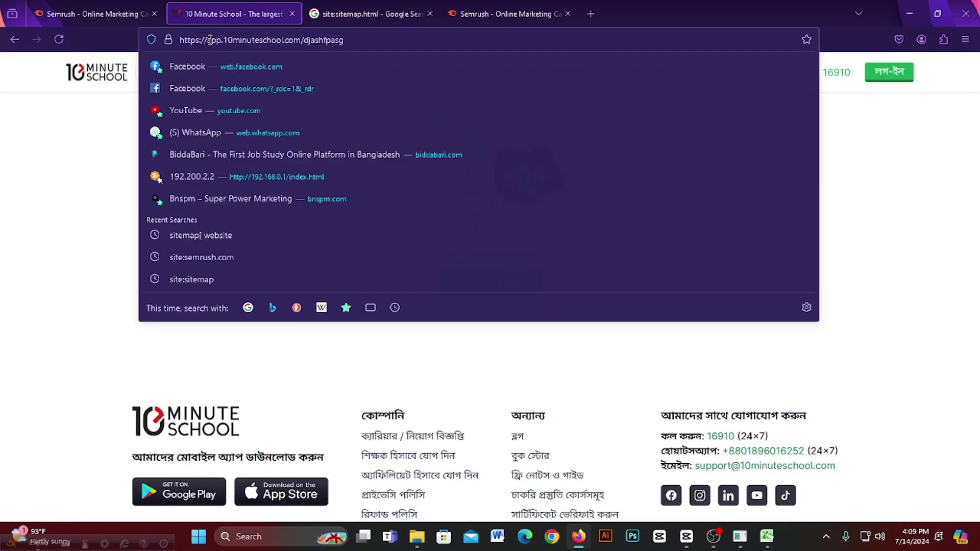
type("www")
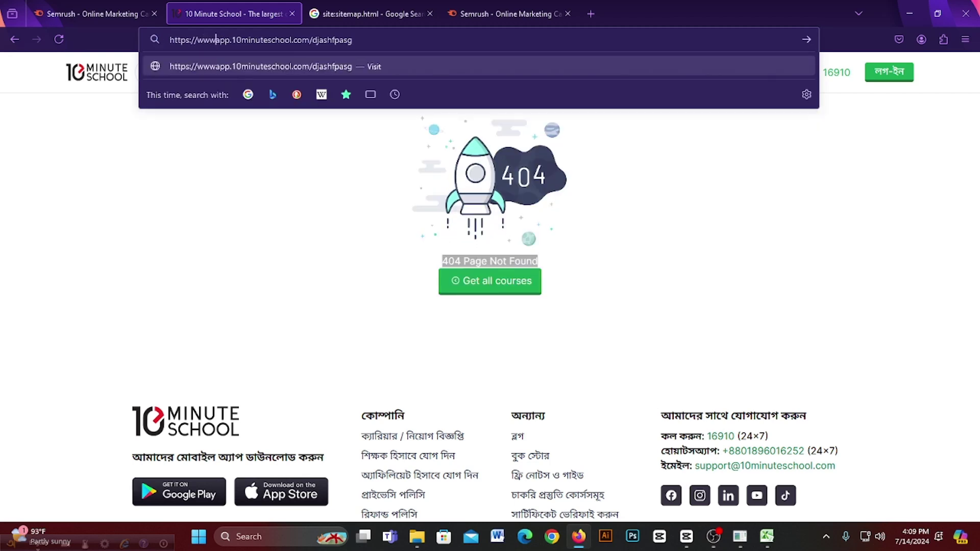
type(".")
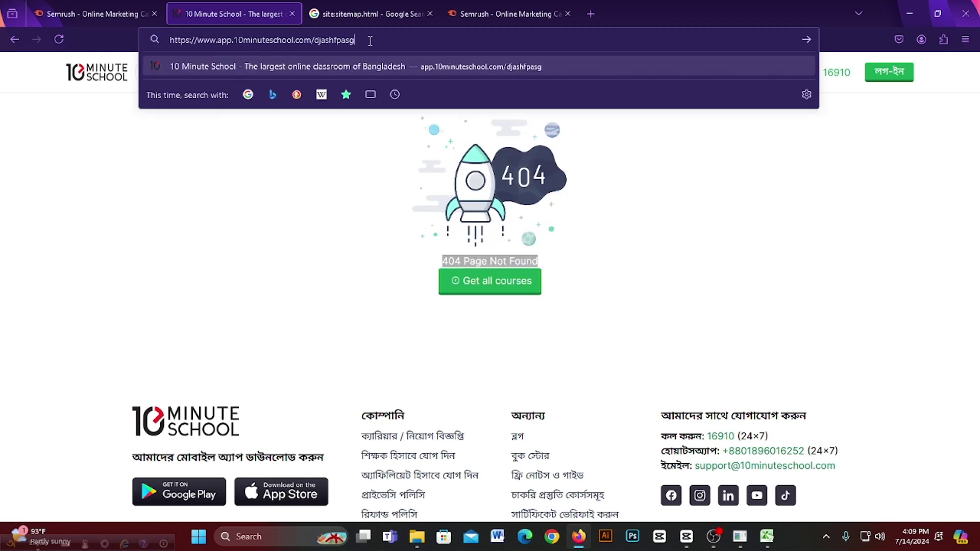
left_click_drag(370, 41, 315, 39)
key("BackSpace")
key("BackSpace")
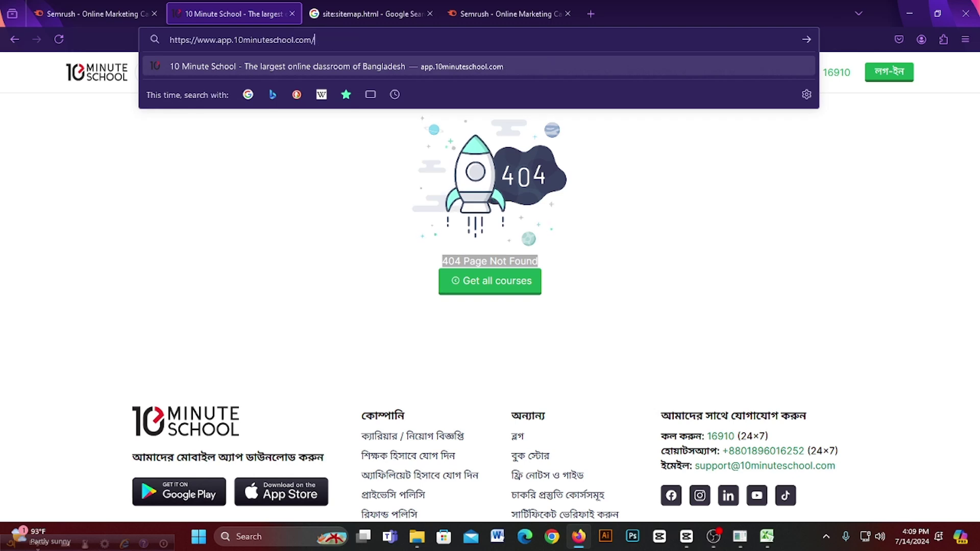
key("Return")
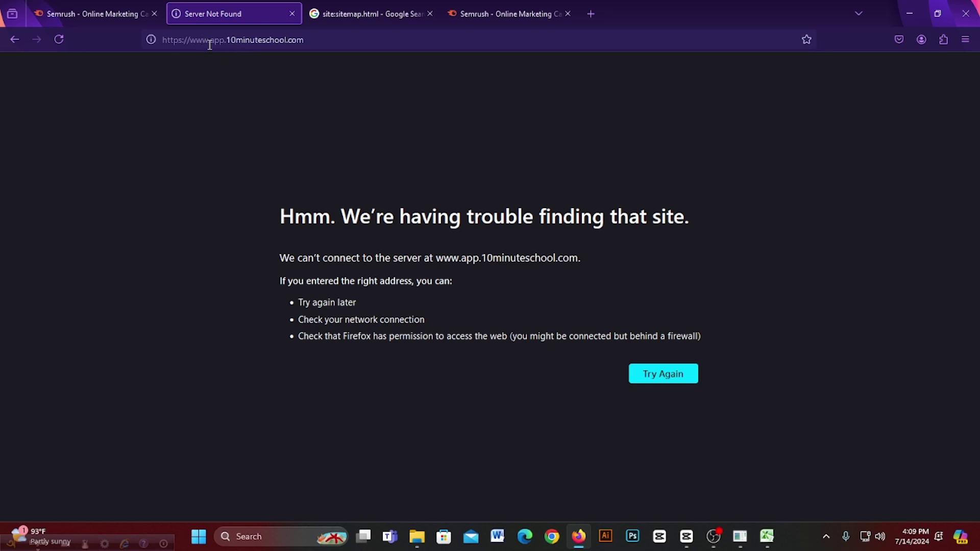
left_click_drag(209, 39, 190, 37)
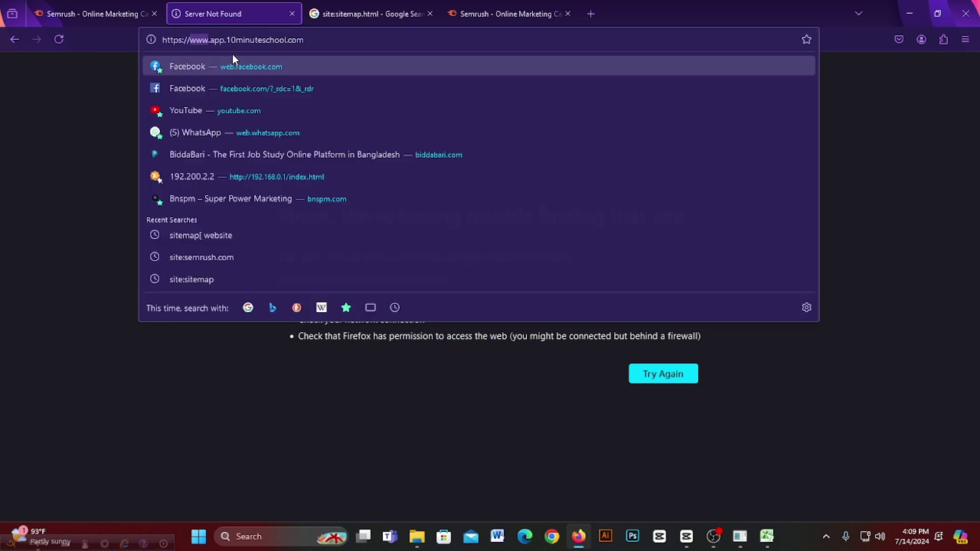
left_click(777, 418)
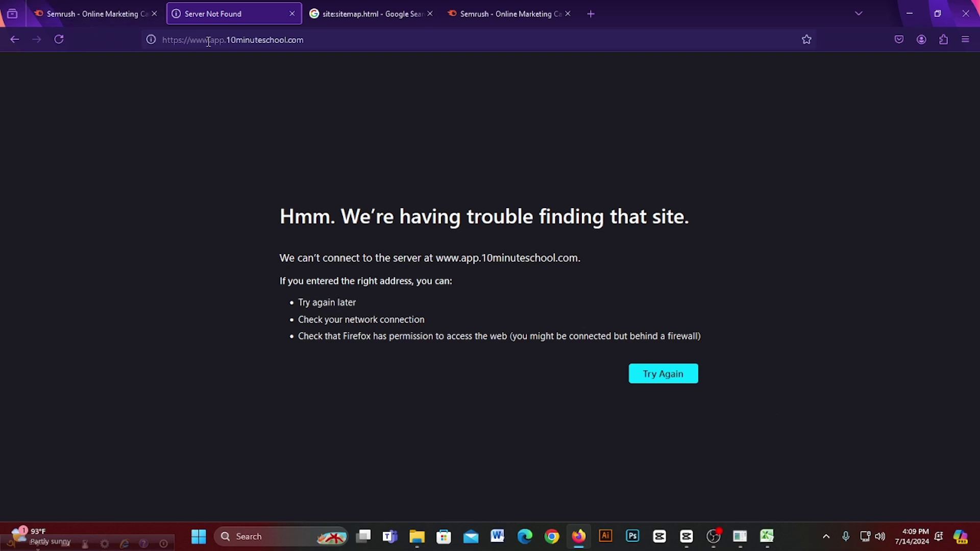
left_click_drag(208, 41, 195, 39)
key("BackSpace")
key("Return")
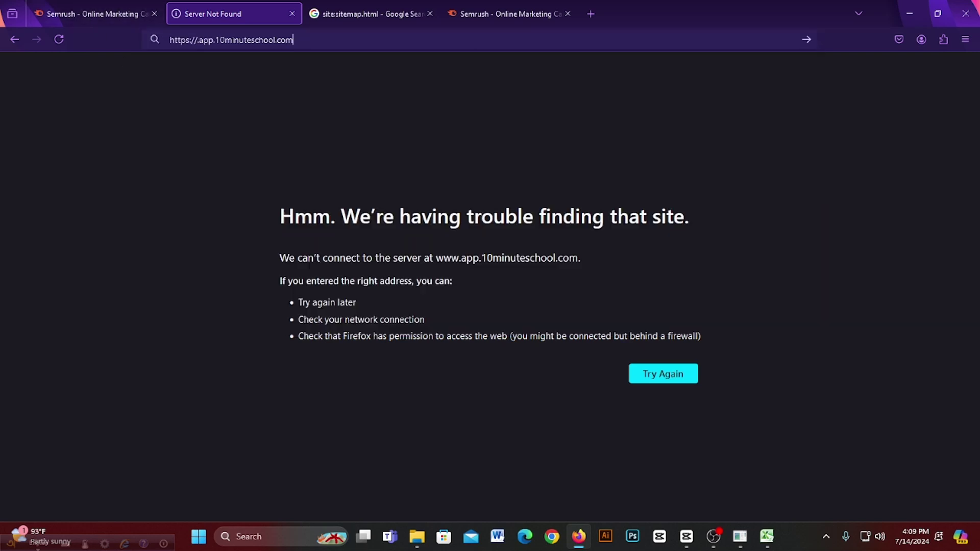
left_click(195, 40)
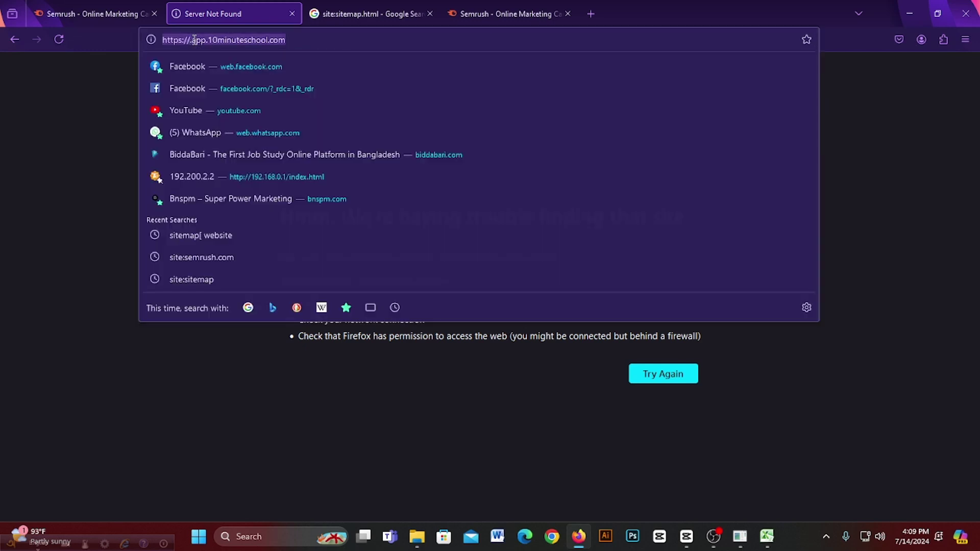
left_click(313, 36)
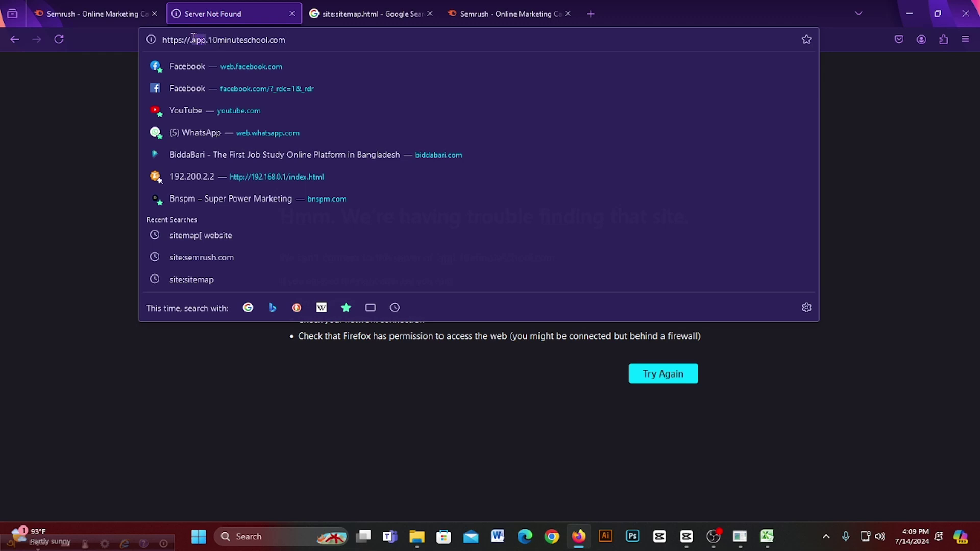
type("ww")
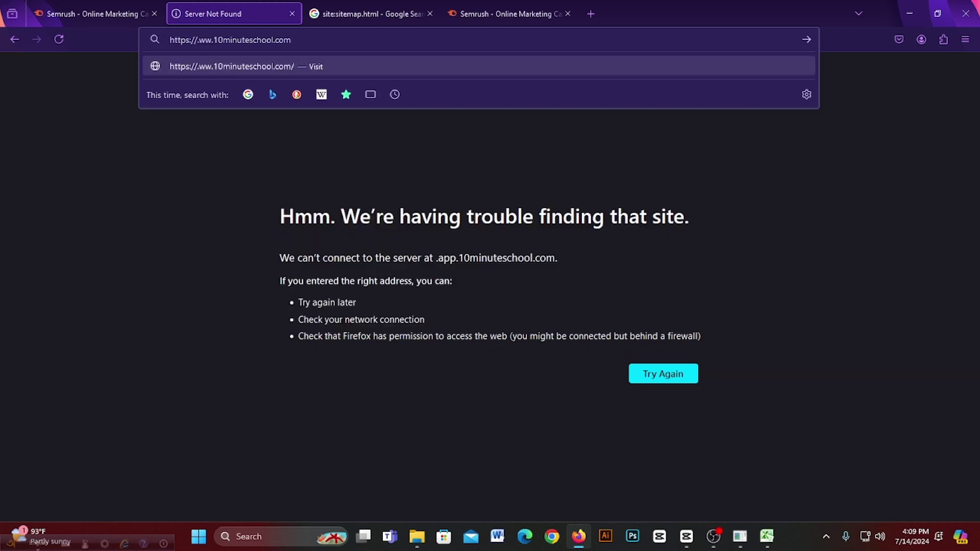
type("w")
key("Return")
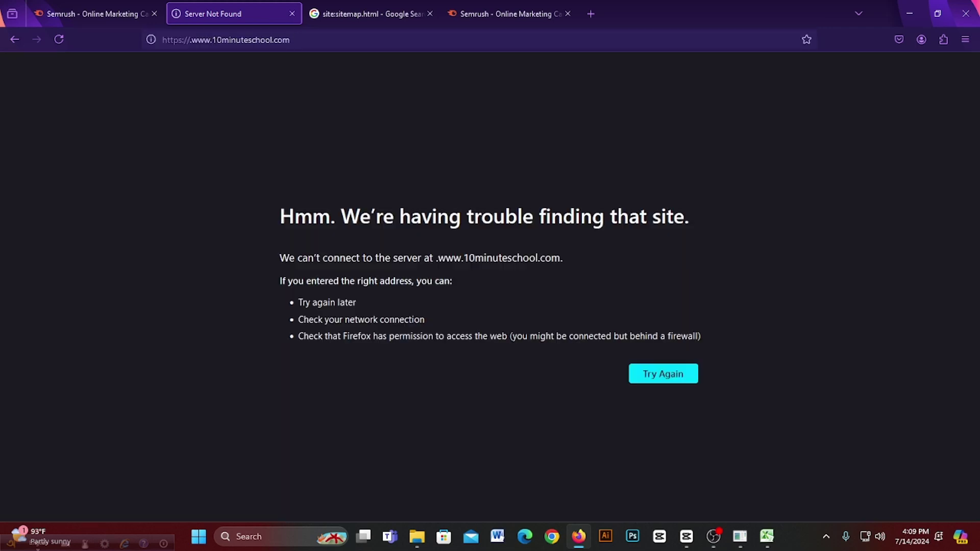
left_click(194, 43)
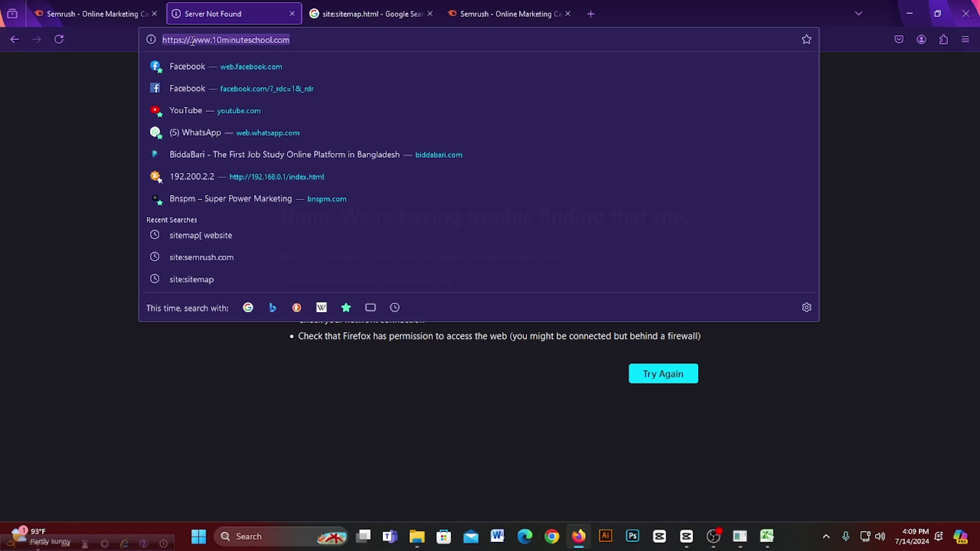
left_click(194, 41)
key("Delete")
key("Delete")
key("Delete")
key("Delete")
key("Return")
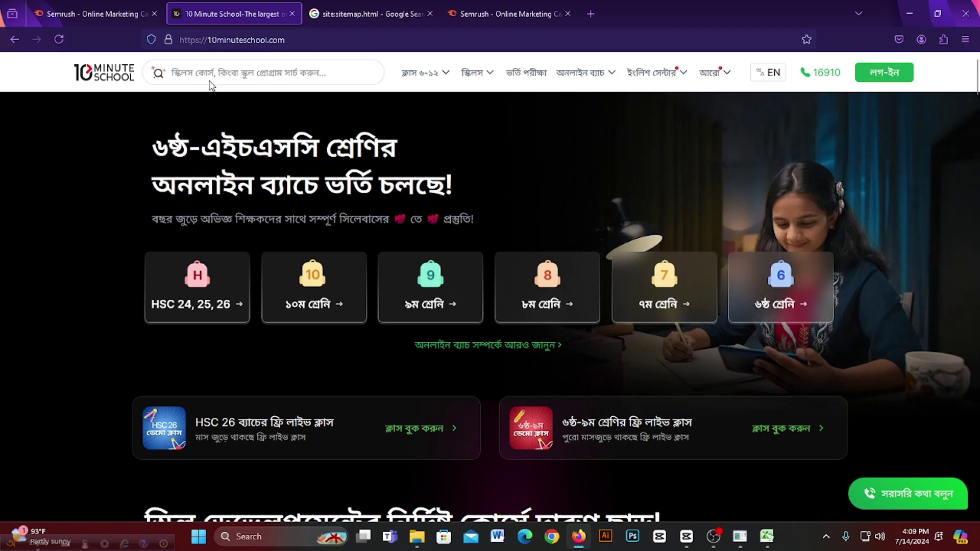
left_click(768, 536)
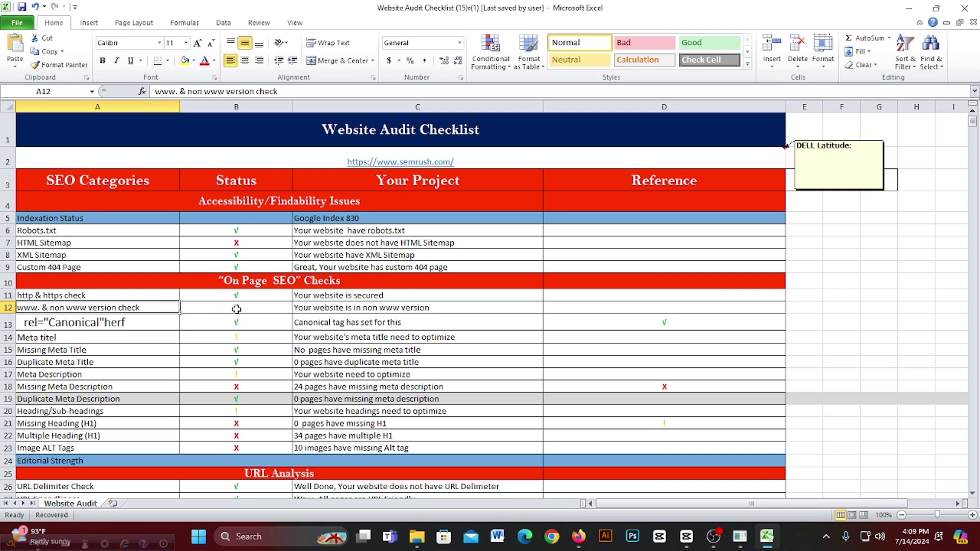
left_click(309, 308)
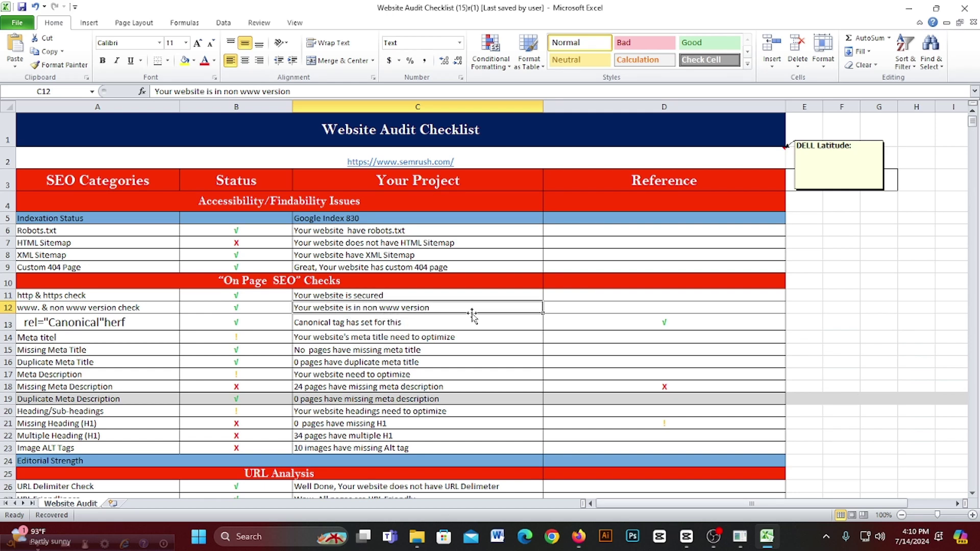
left_click(117, 308)
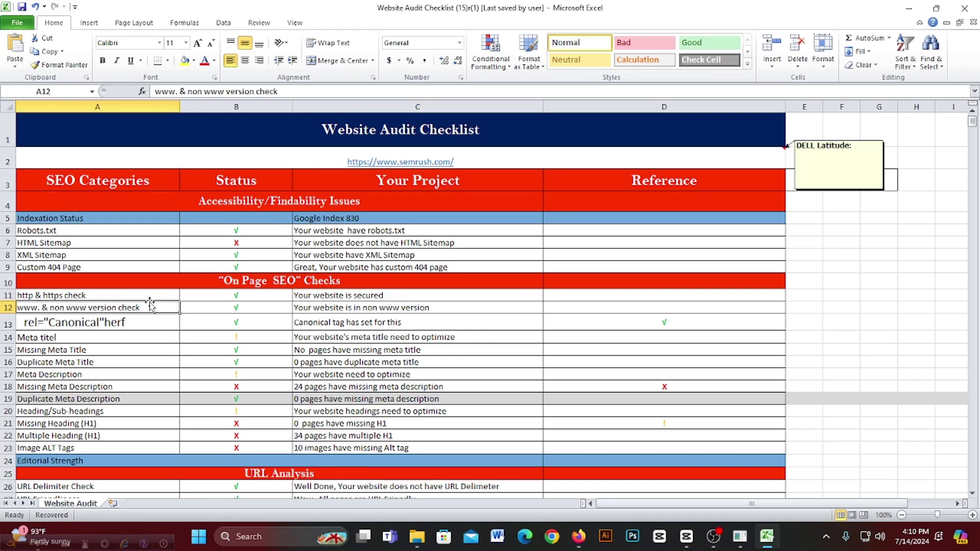
left_click(214, 308)
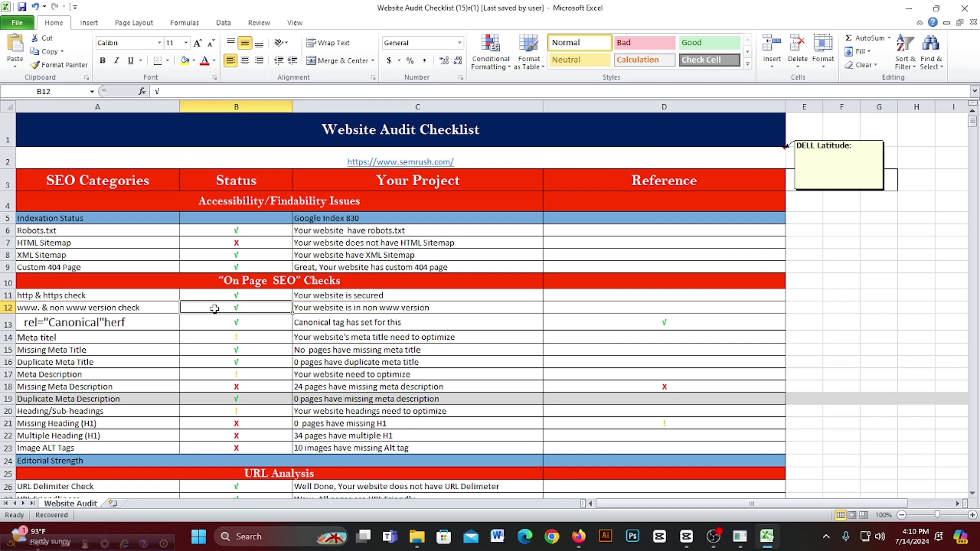
left_click(143, 307)
left_click(226, 308)
left_click(146, 311)
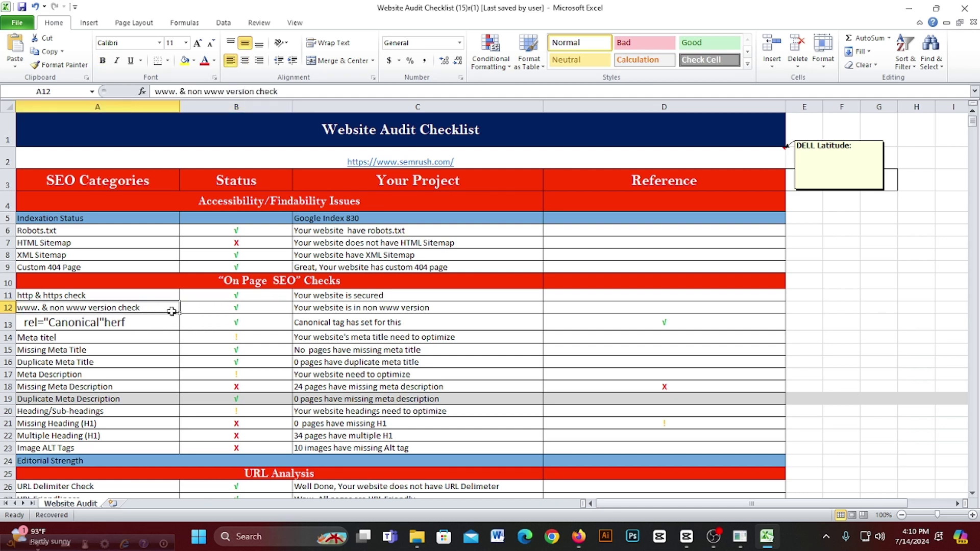
left_click(202, 306)
left_click(135, 312)
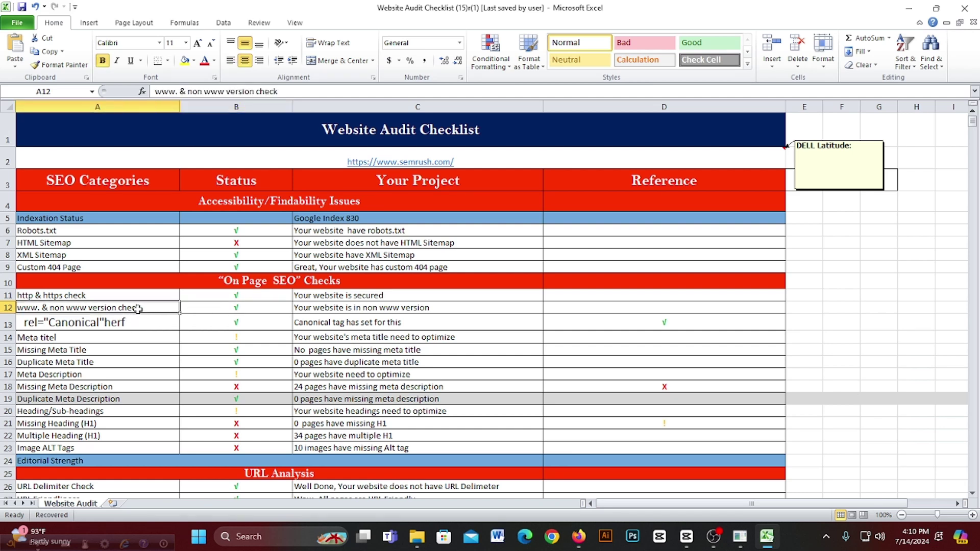
left_click(312, 308)
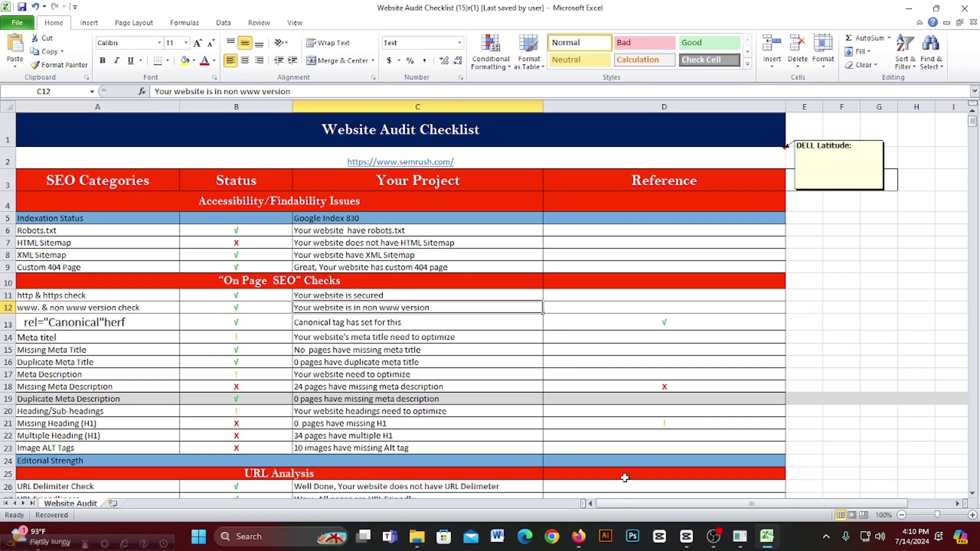
mouse_move(580, 541)
left_click(30, 308)
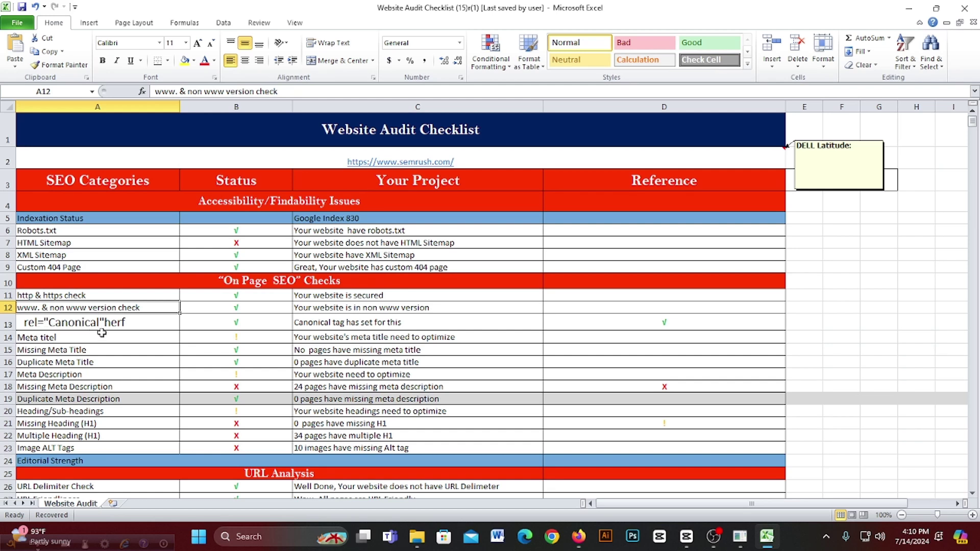
Step: Review the rel="Canonical"herf check in A13 and its project note in C13
left_click(134, 324)
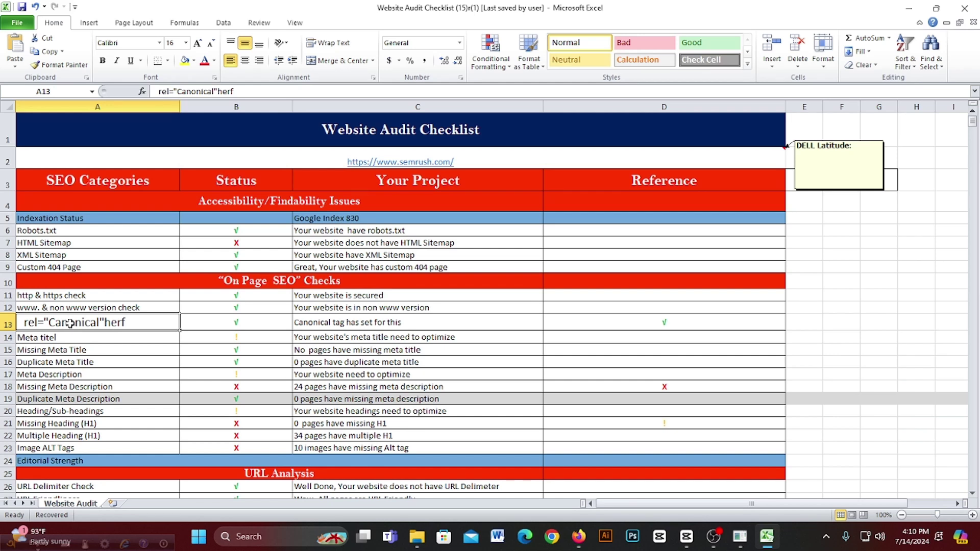
double_click(71, 323)
double_click(71, 323)
double_click(70, 323)
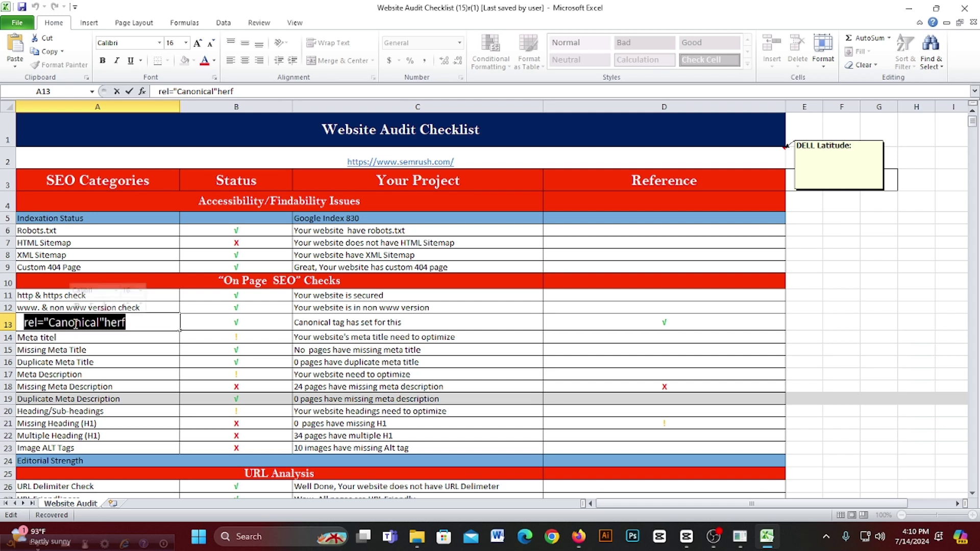
left_click(376, 322)
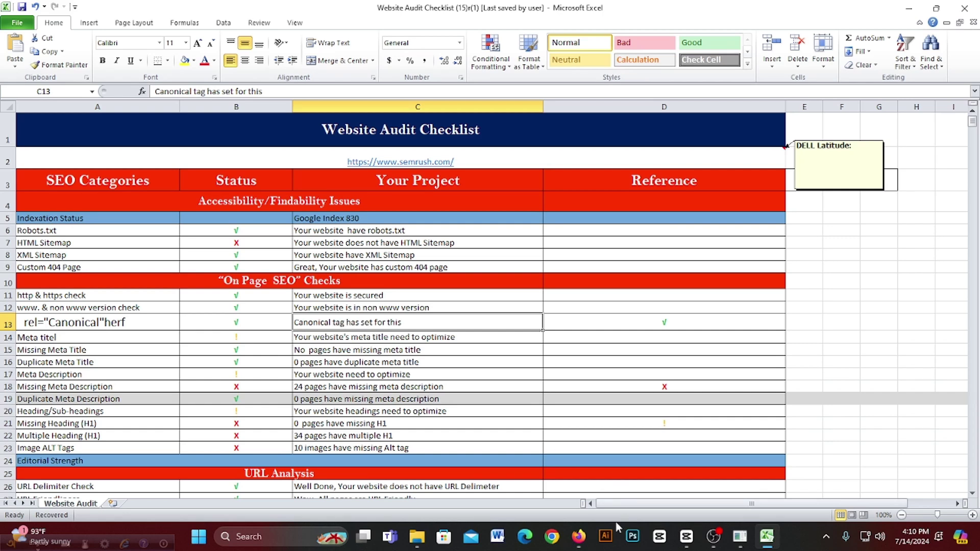
left_click(578, 536)
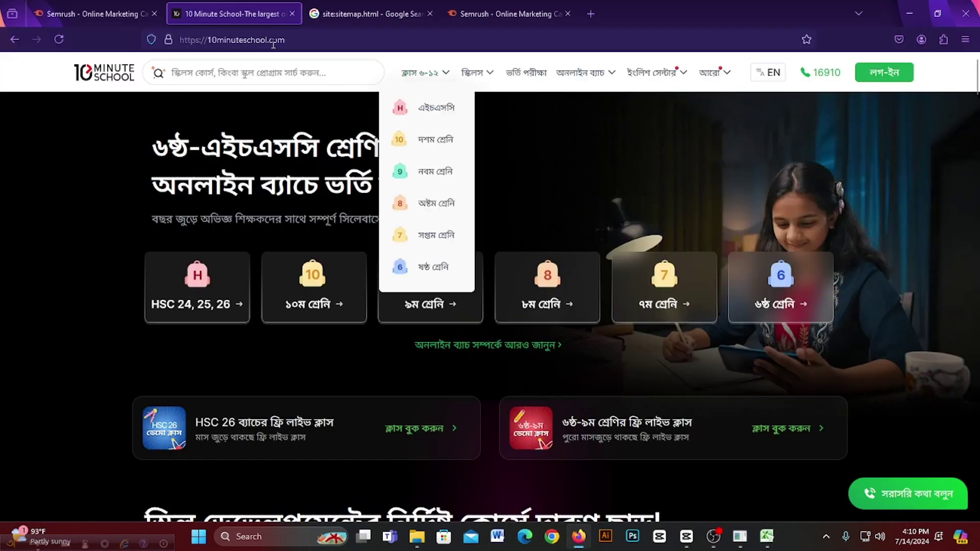
mouse_move(179, 41)
left_mouse_down()
mouse_move(337, 41)
mouse_move(180, 36)
left_mouse_up()
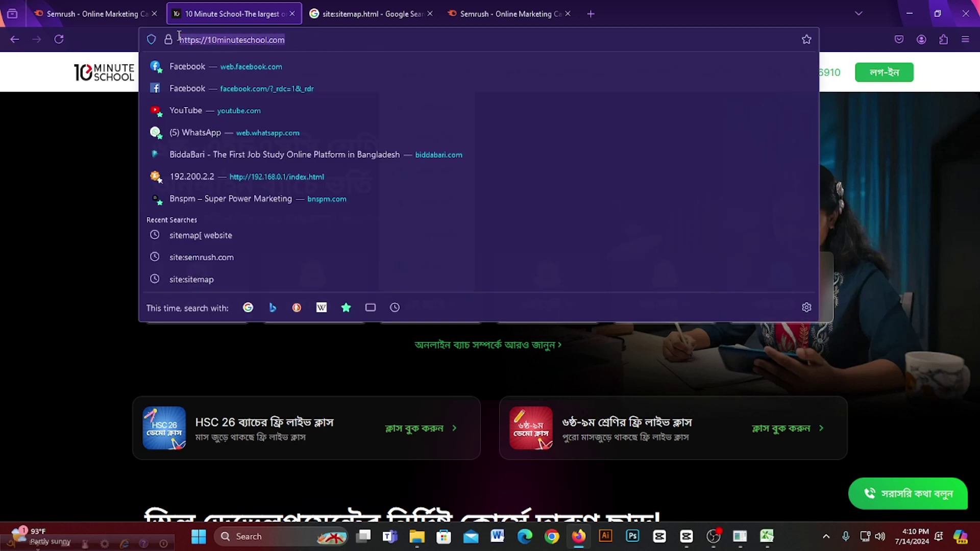
left_click(501, 13)
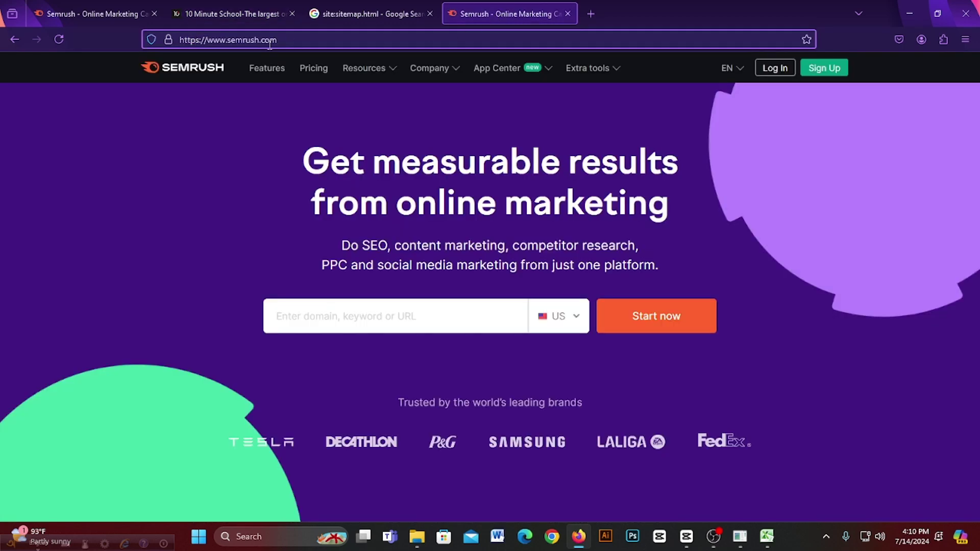
left_click(323, 43)
key("Return")
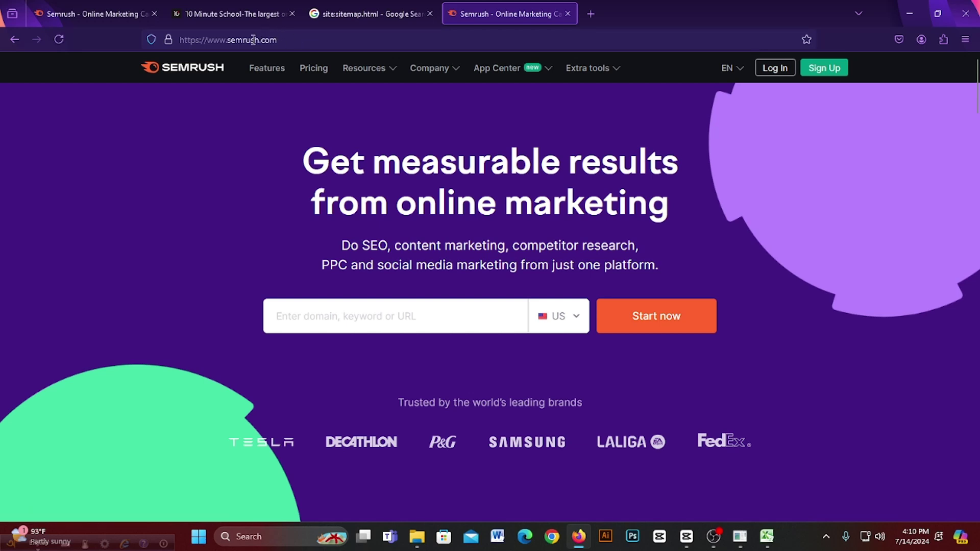
left_click(227, 39)
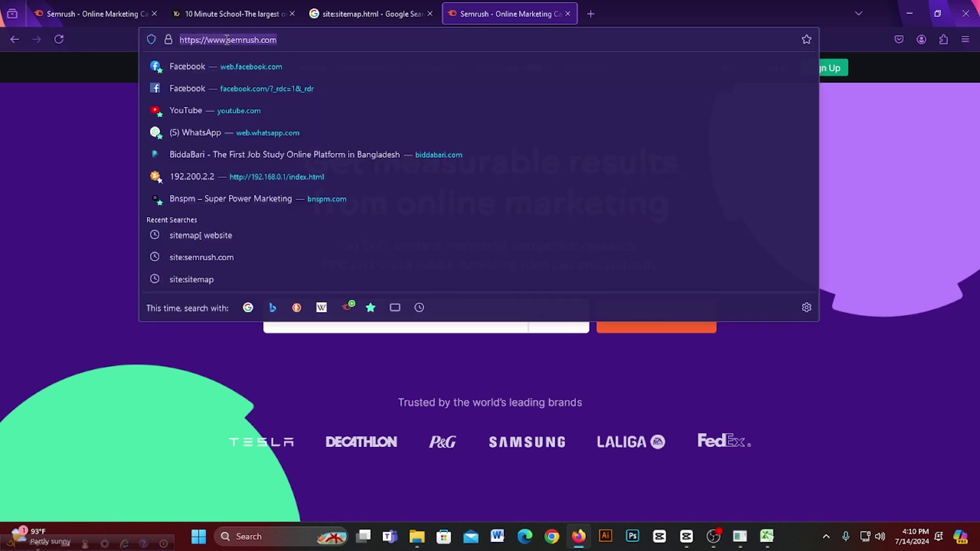
left_click(227, 39)
key("BackSpace")
key("BackSpace")
key("BackSpace")
key("BackSpace")
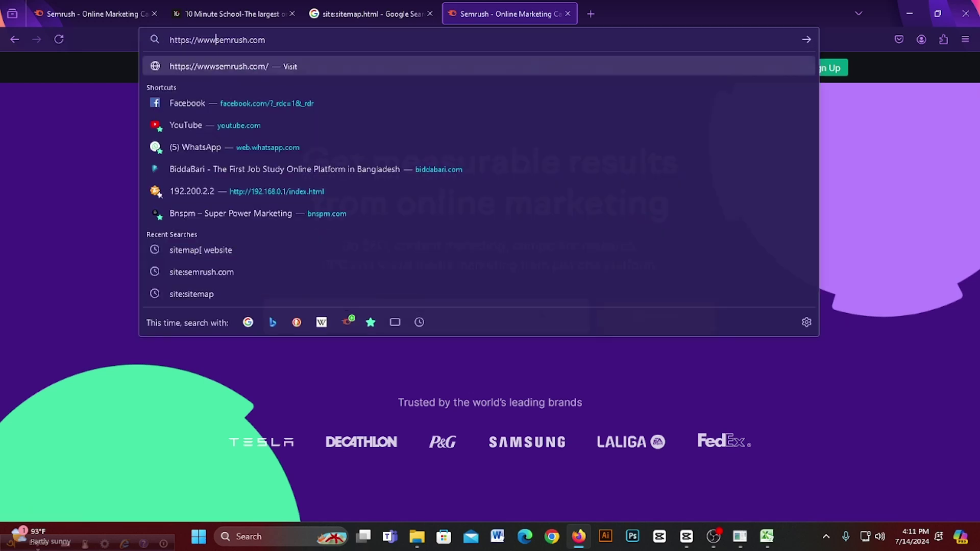
key("Return")
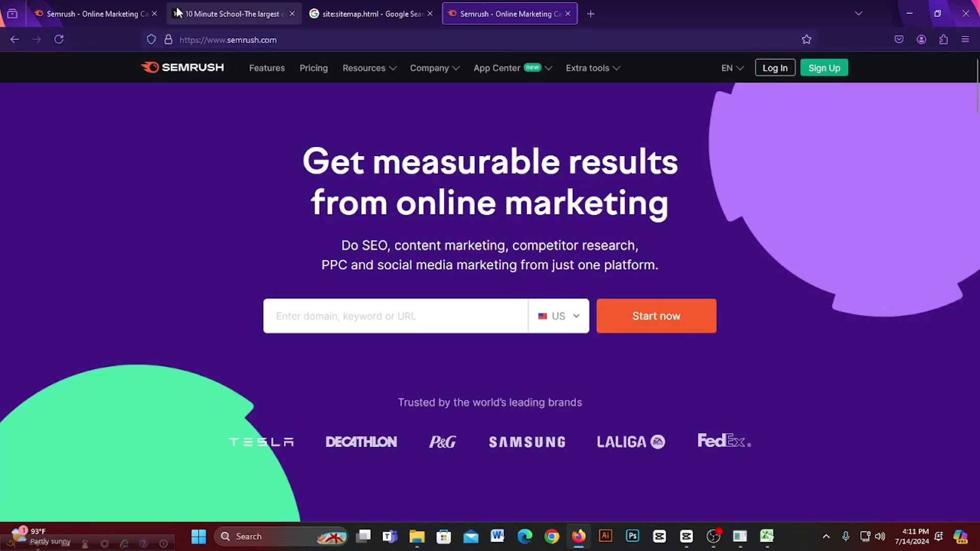
left_click_drag(156, 39, 198, 40)
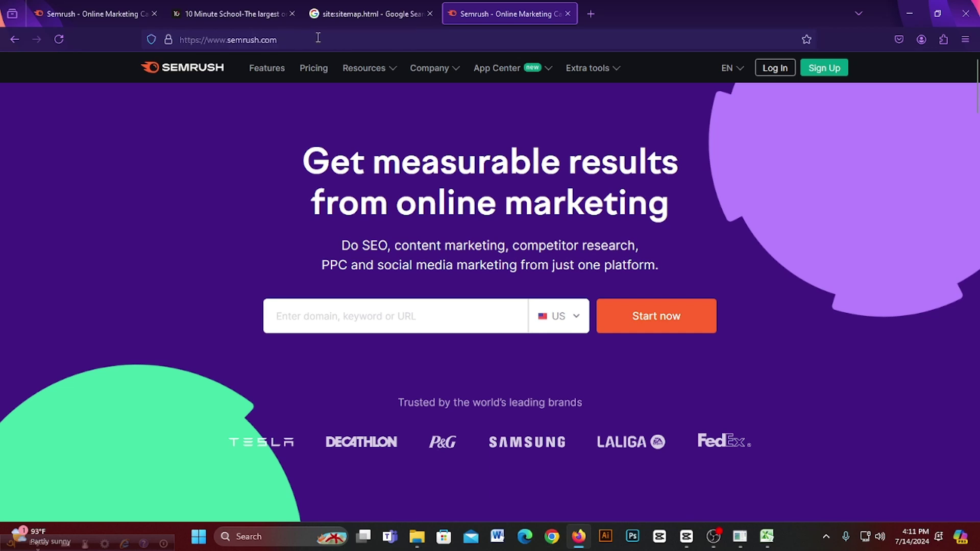
left_click(194, 41)
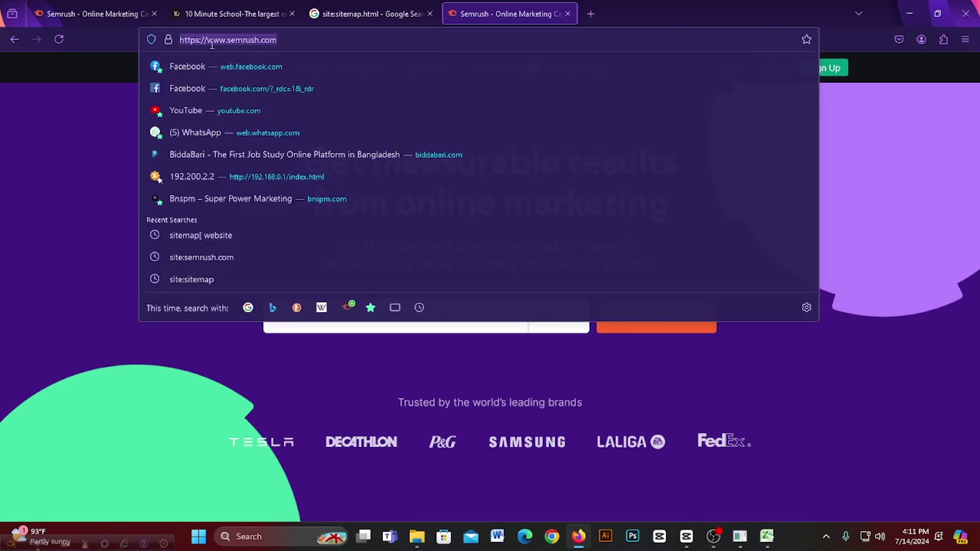
left_click(87, 203)
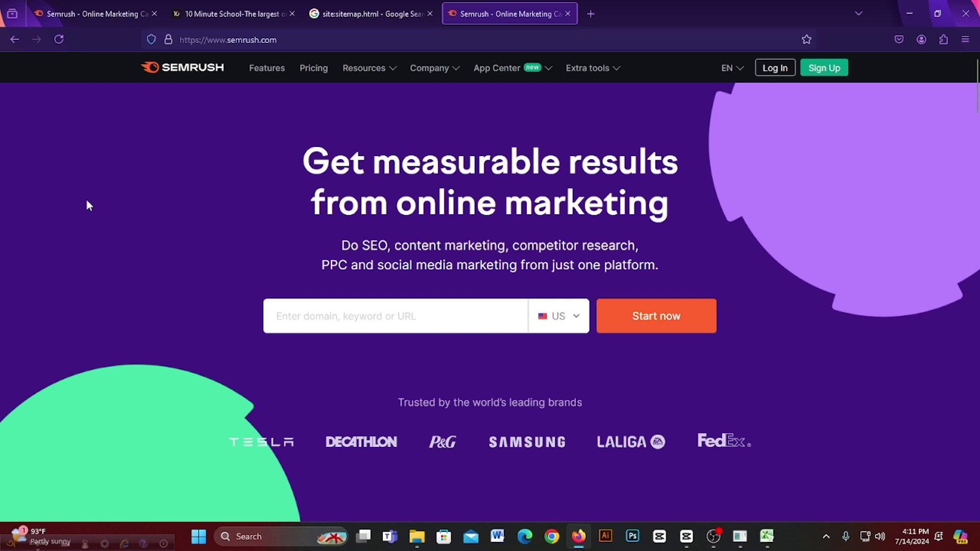
key("ctrl+u")
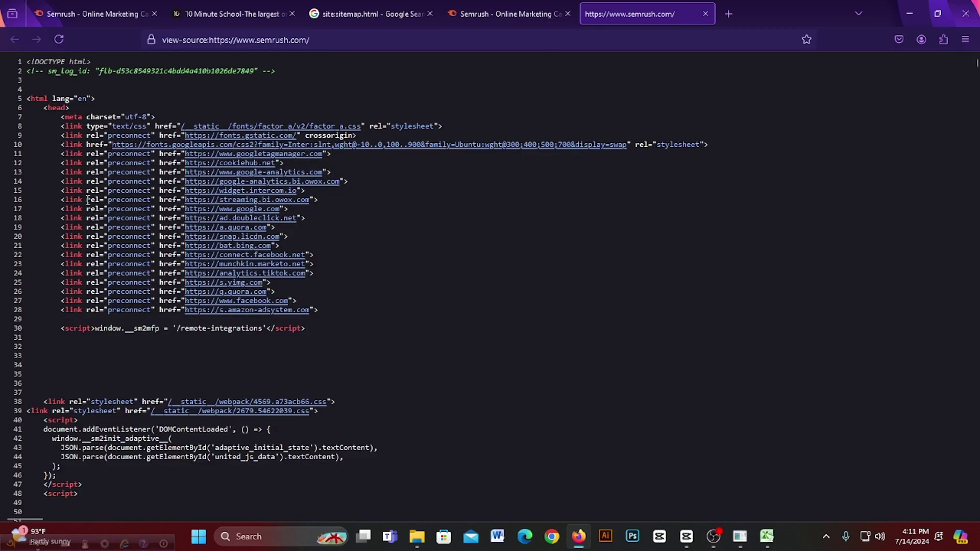
Step: Copy the word Canonical from A13 of the Excel checklist and search for it in the Semrush page source in Firefox
key("ctrl+f")
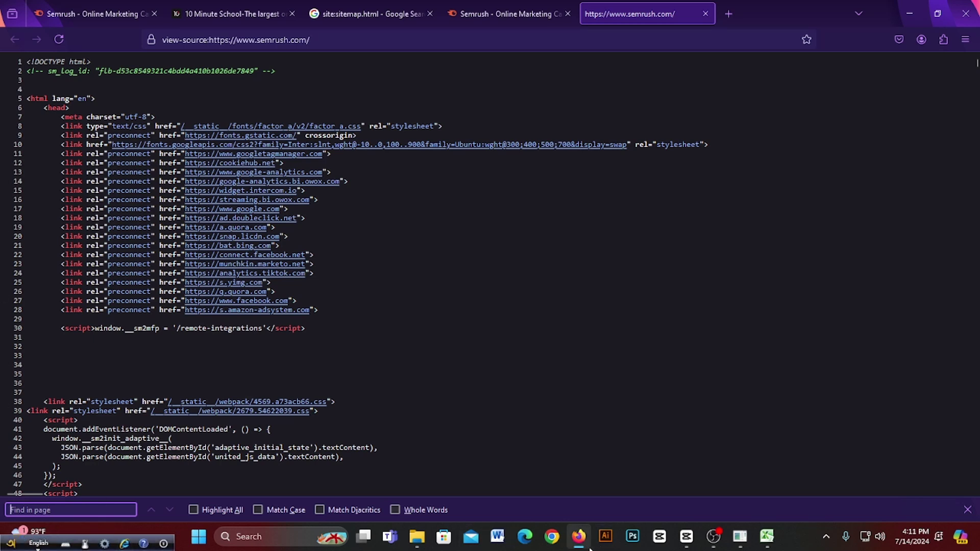
left_click(767, 537)
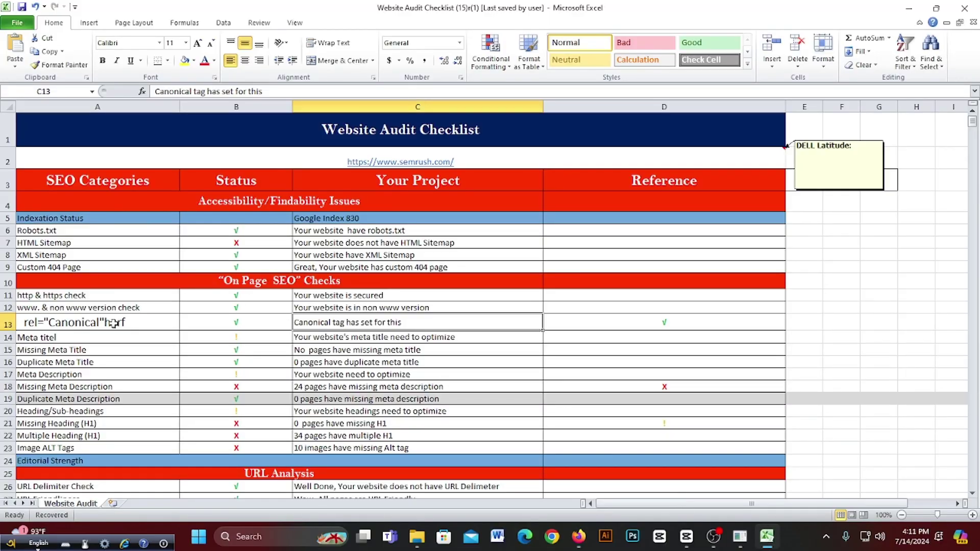
left_click(90, 323)
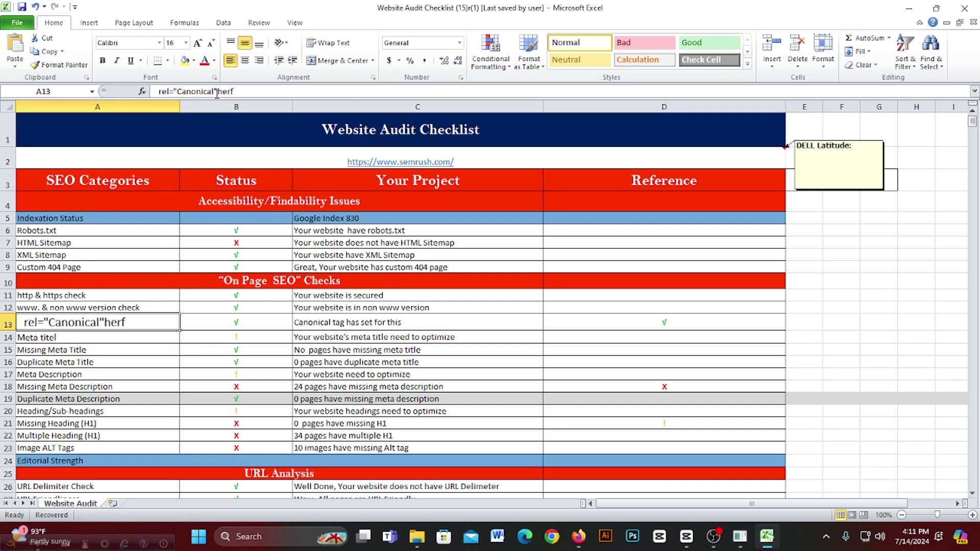
left_click_drag(213, 91, 175, 92)
key("ctrl+c")
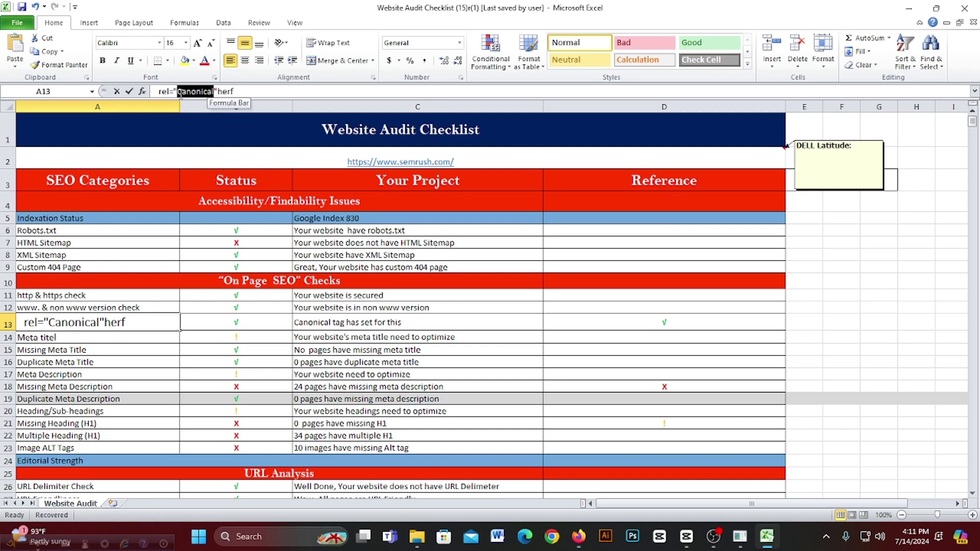
left_click(579, 536)
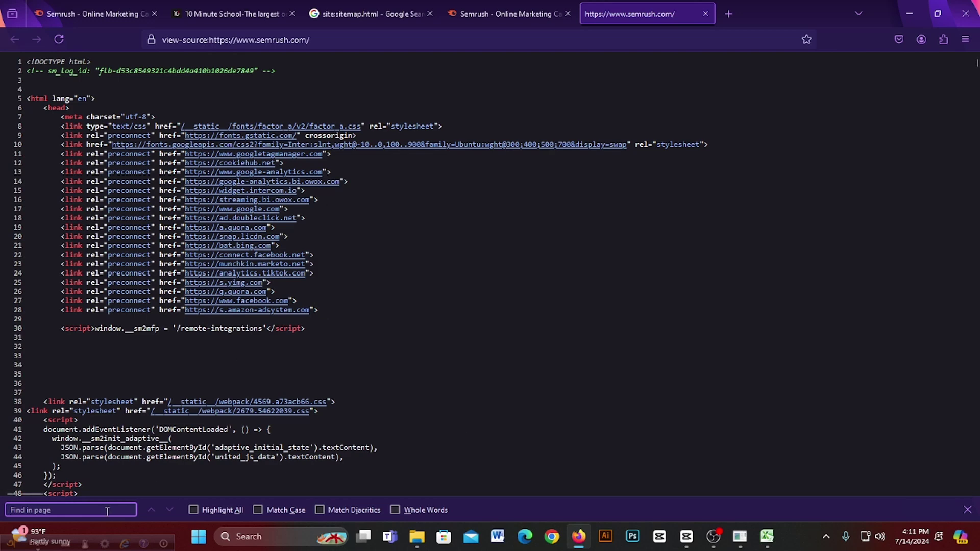
key("ctrl+v")
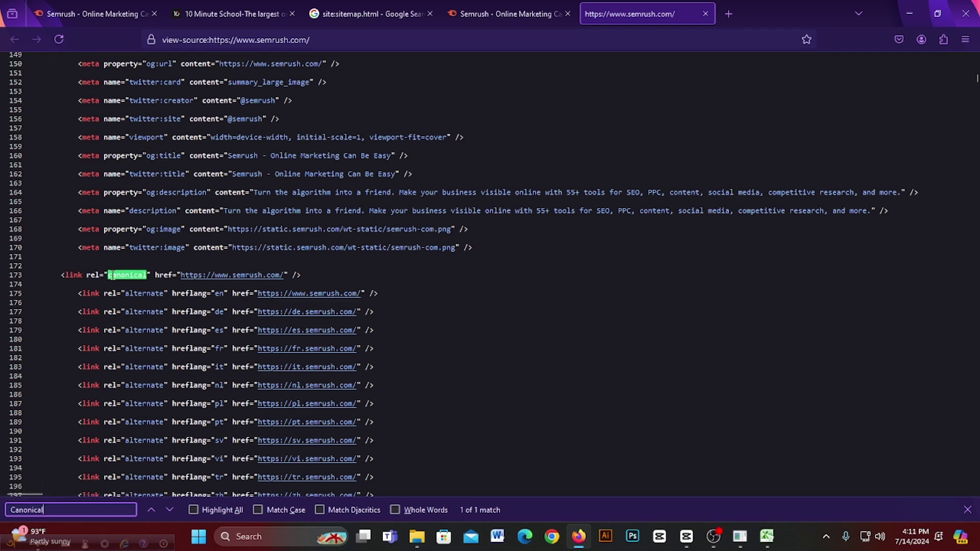
Step: Highlight the canonical link tag and its href address in the source code, and close the page source
left_click_drag(109, 274, 358, 290)
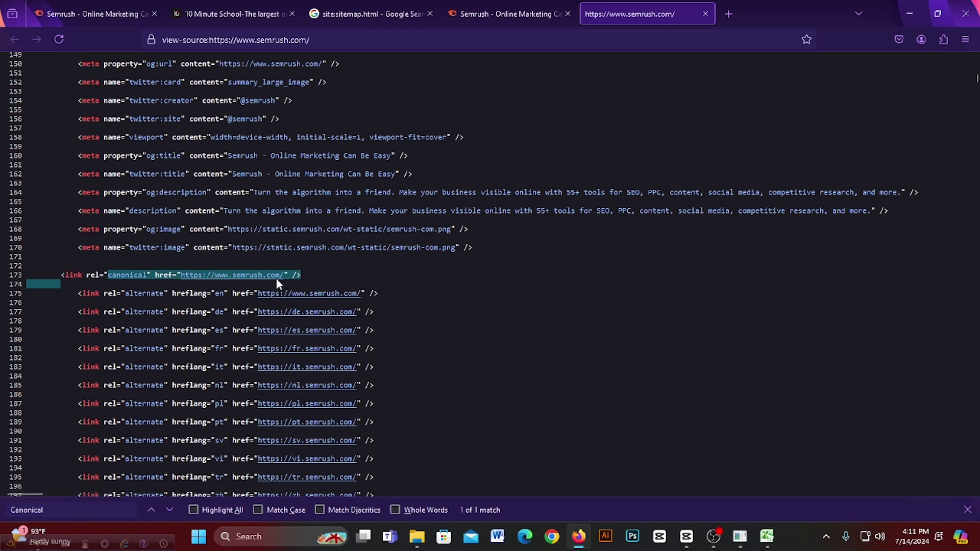
left_click(359, 267)
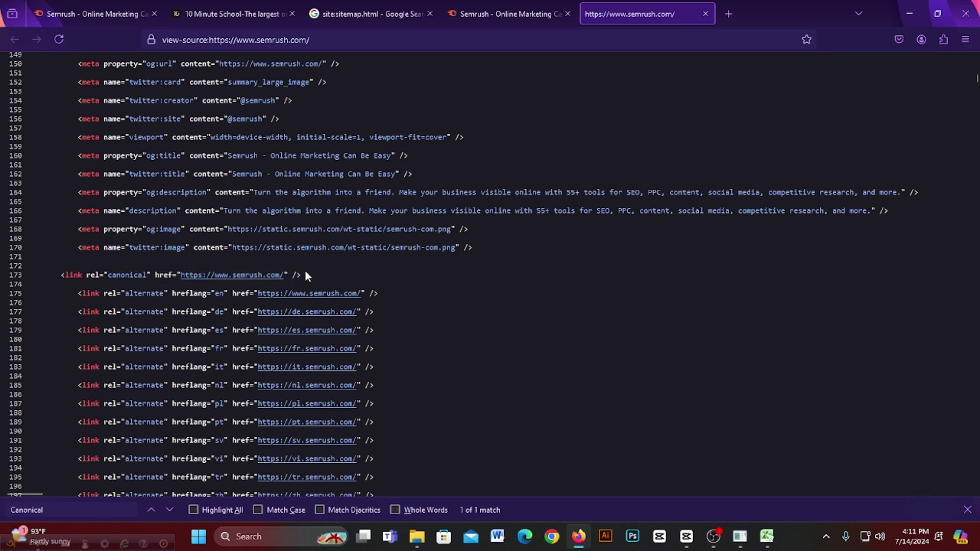
left_click_drag(178, 276, 343, 275)
left_click(343, 276)
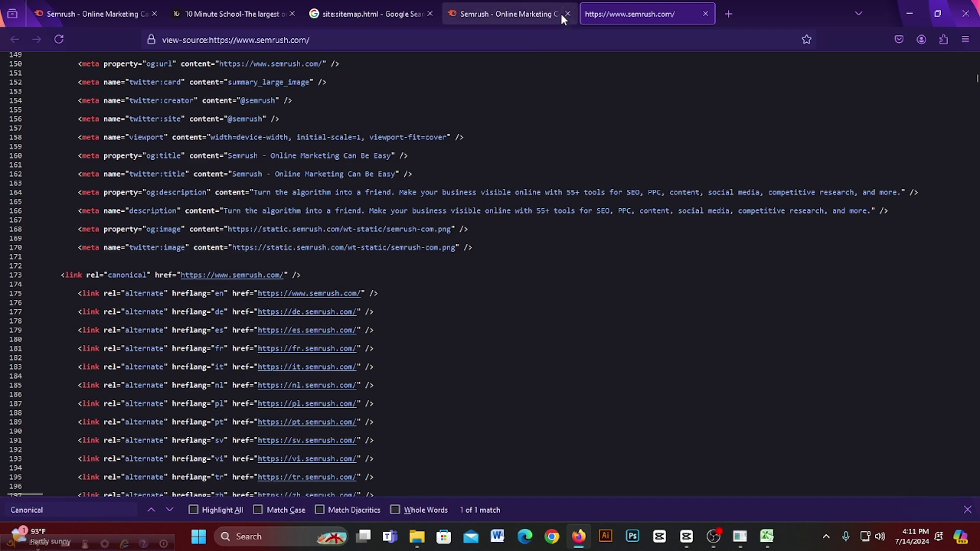
left_click(705, 14)
Step: Switch to Excel and review the canonical status and note in B13:C13 and the meta title checks in A14:A16
left_click(766, 538)
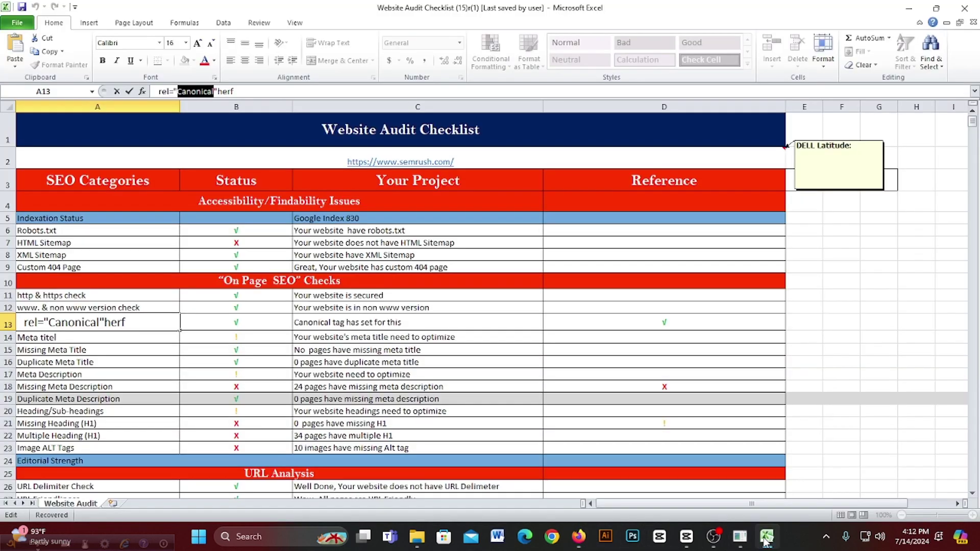
left_click(226, 325)
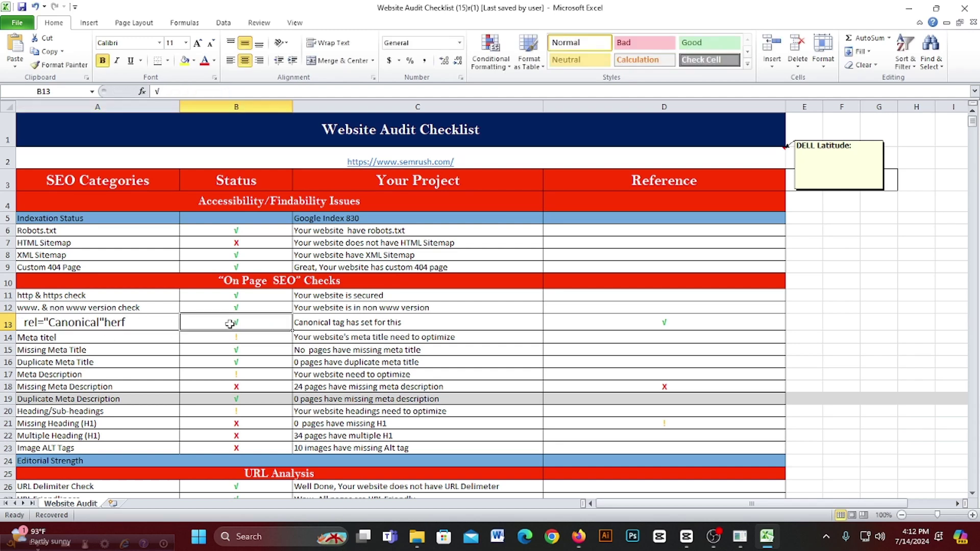
left_click(319, 324)
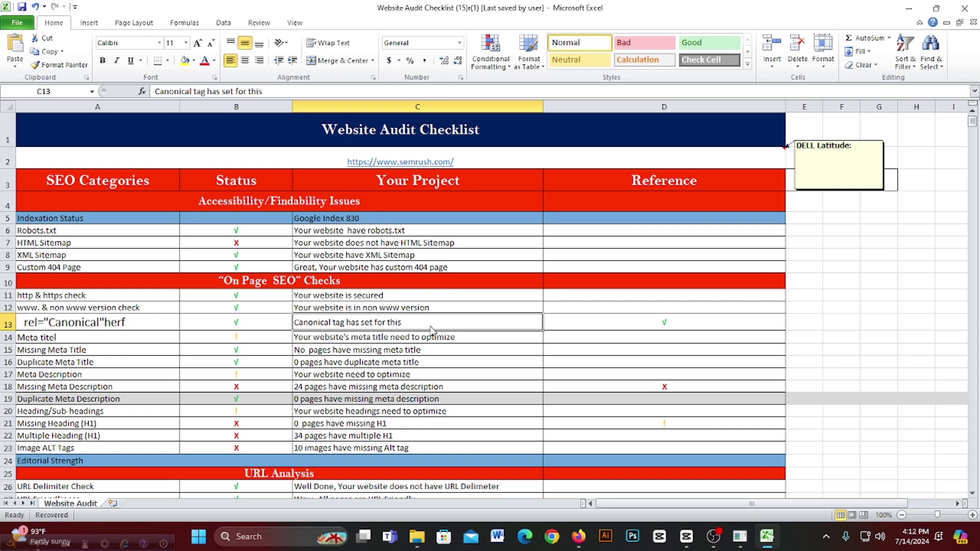
left_click(76, 339)
left_click(85, 353)
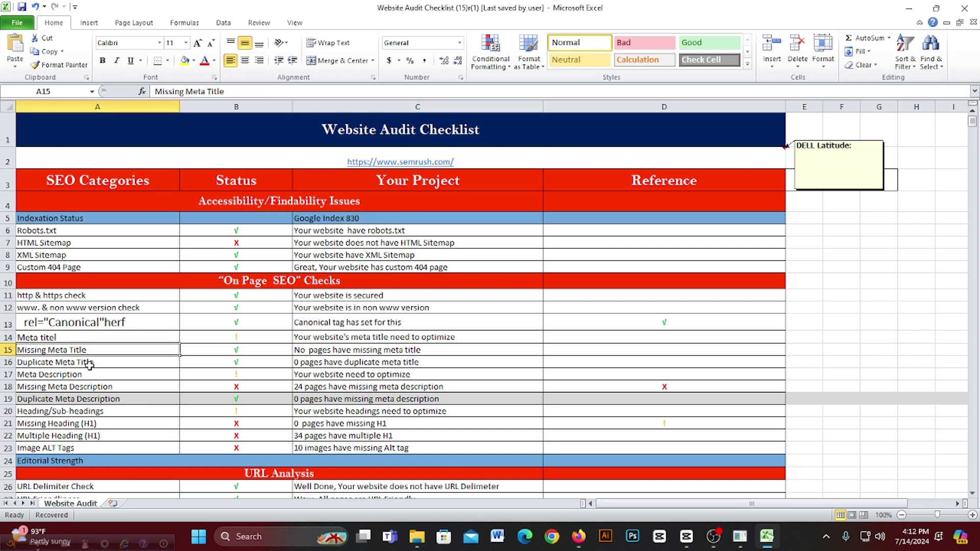
left_click(89, 364)
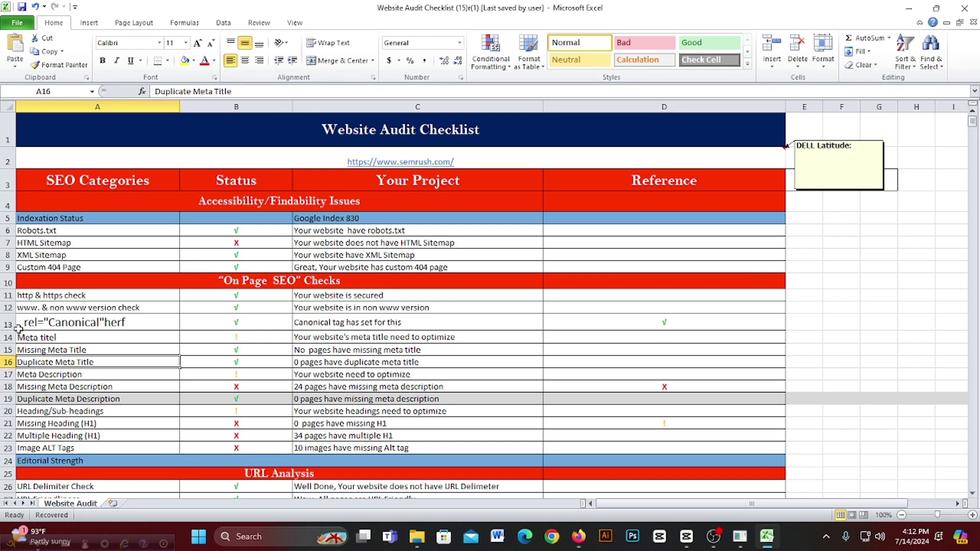
Step: Go through the audited checklist items in column A, from Indexation Status in A5 to rel="Canonical"herf in A13
left_click(38, 219)
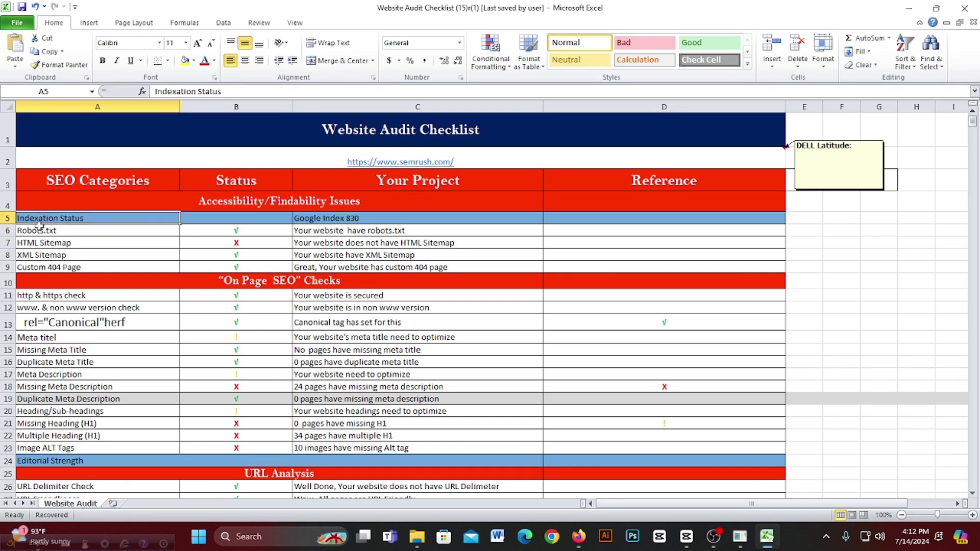
left_click(41, 230)
left_click(46, 244)
left_click(47, 254)
left_click(52, 268)
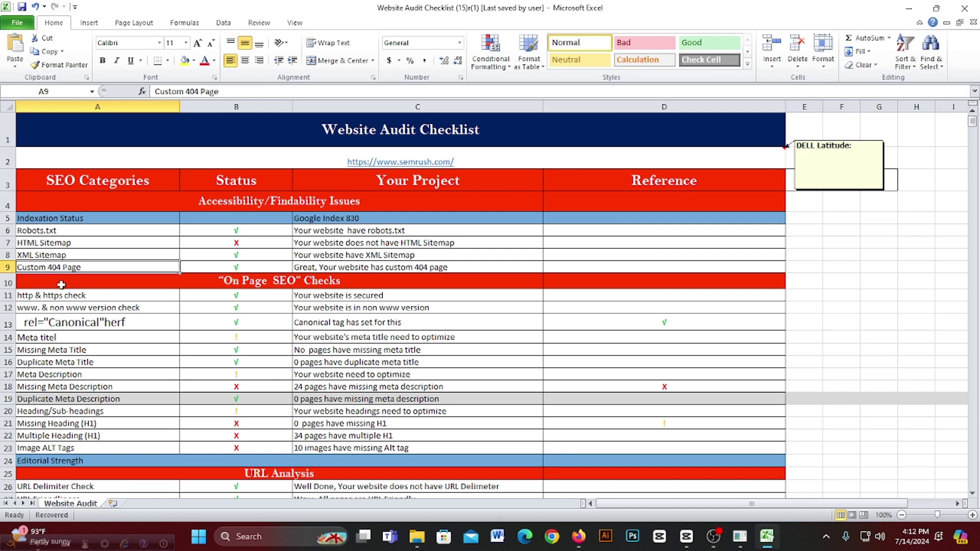
left_click(63, 296)
left_click(64, 308)
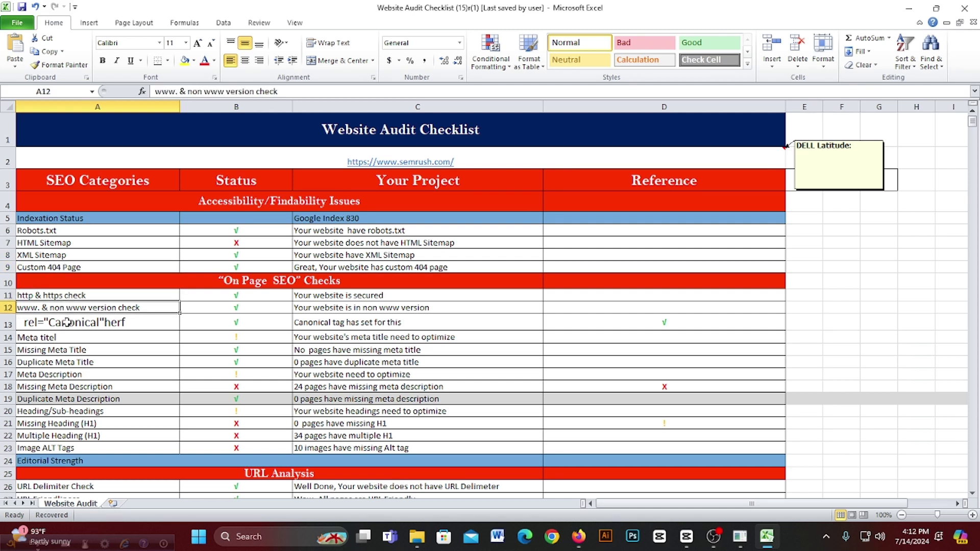
left_click(67, 322)
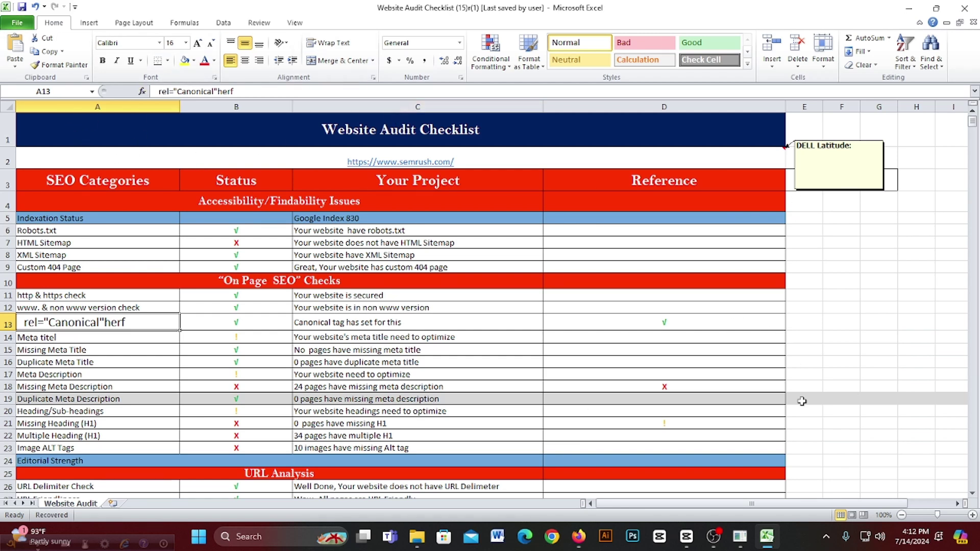
left_click(713, 536)
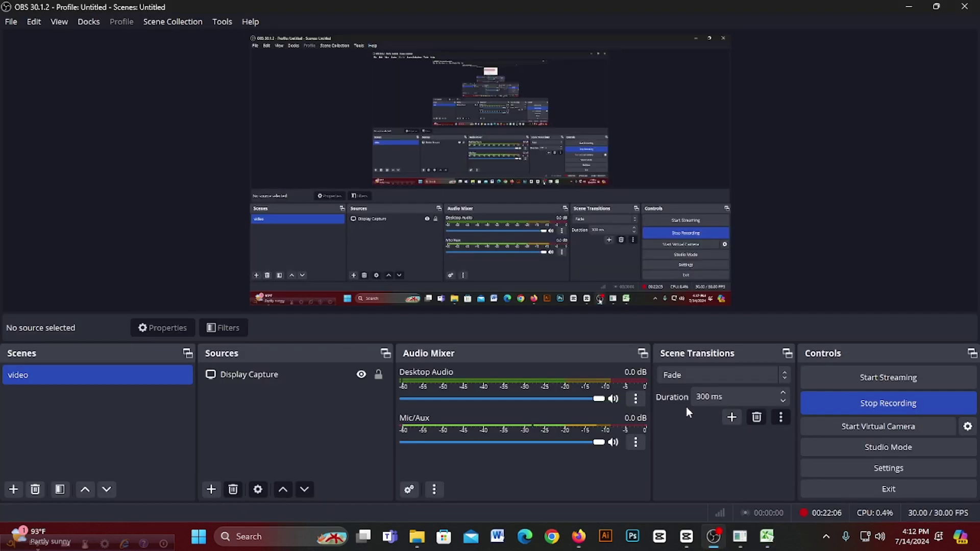